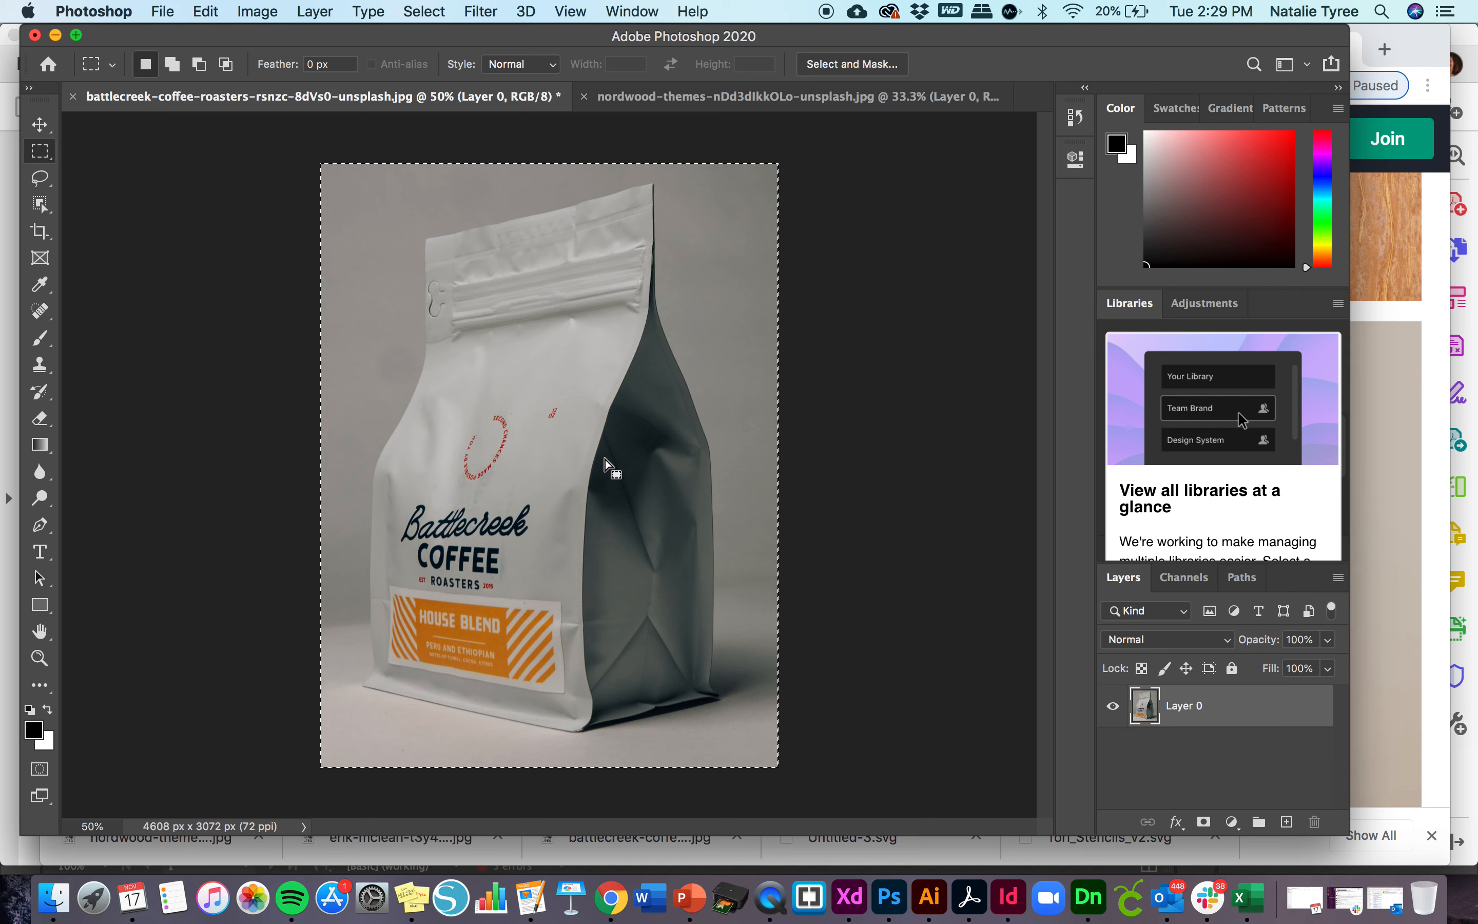
- Clear the existing selection and select the coffee bag with the Object Selection tool, using a rectangle around the whole bag
{"action": "left_click", "coordinate": [605, 458]}
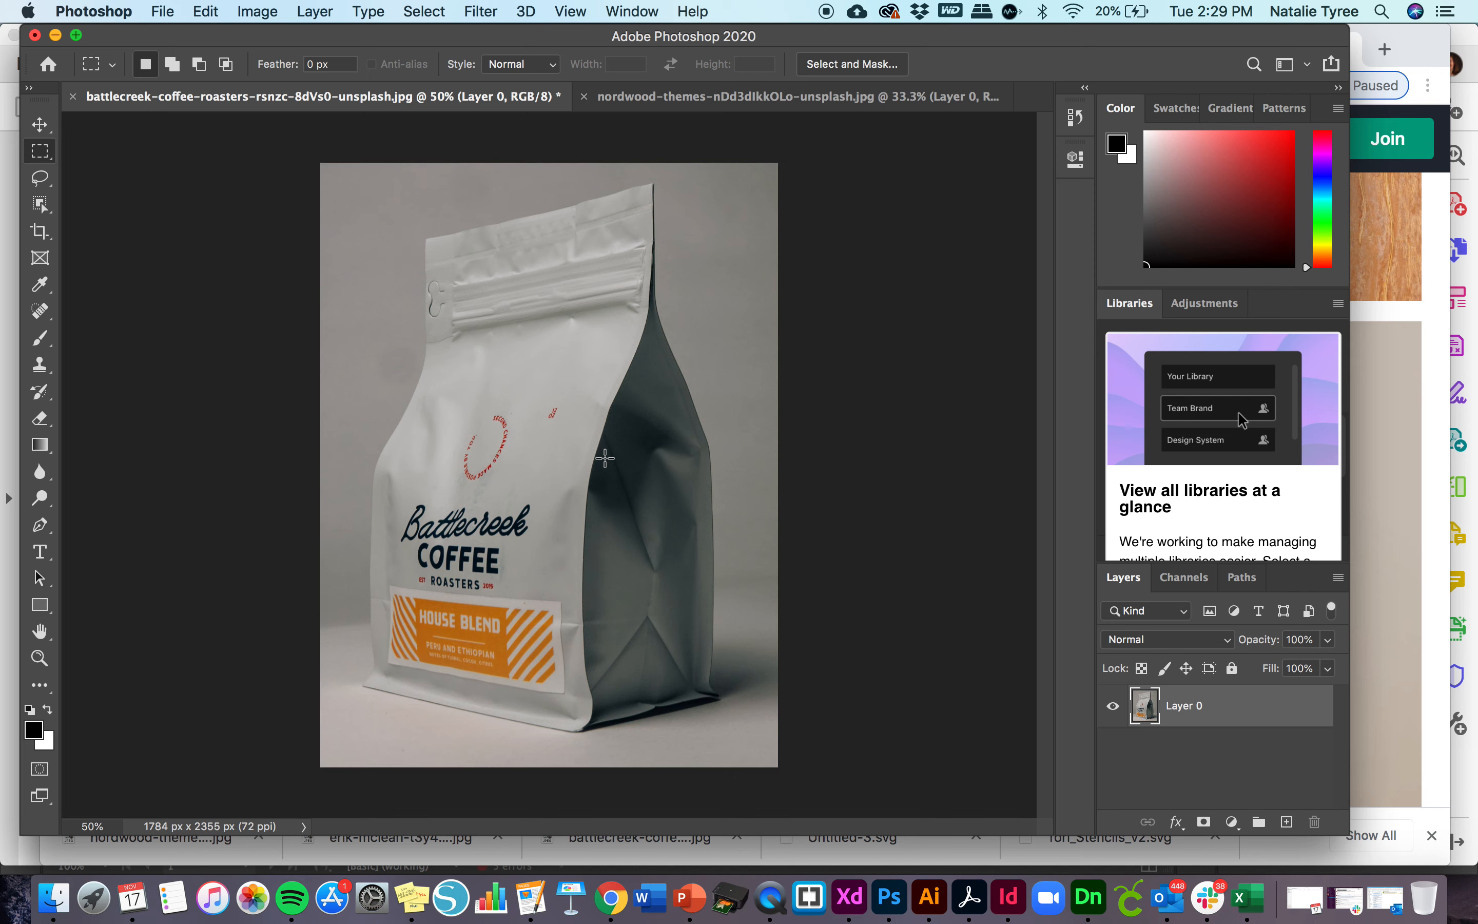
{"action": "left_click", "coordinate": [41, 204]}
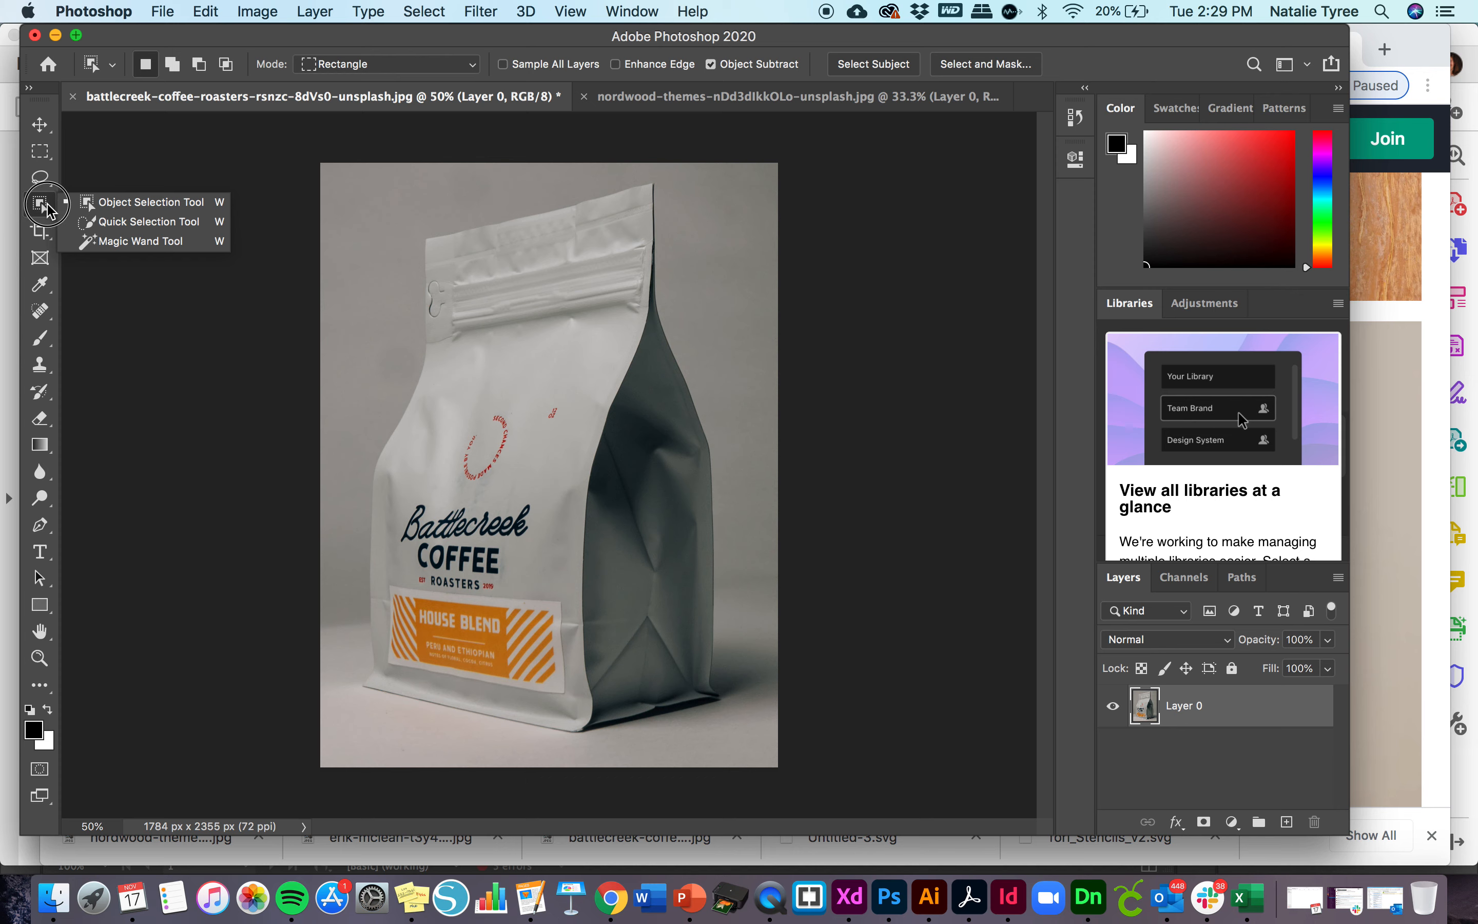
{"action": "left_click", "coordinate": [89, 202]}
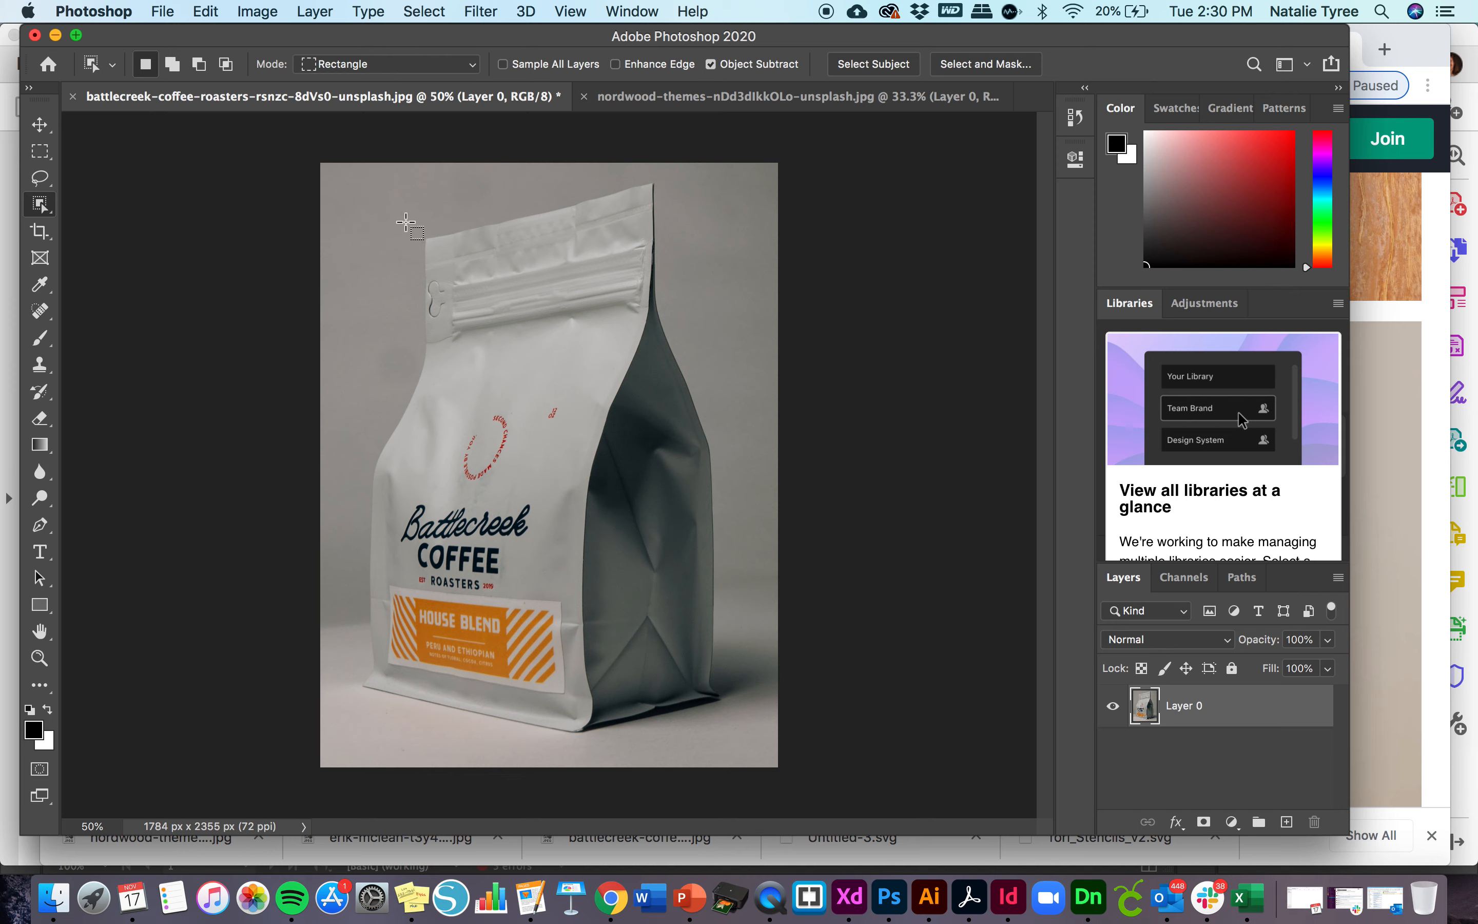
{"action": "left_click_drag", "start_coordinate": [389, 193], "coordinate": [751, 746]}
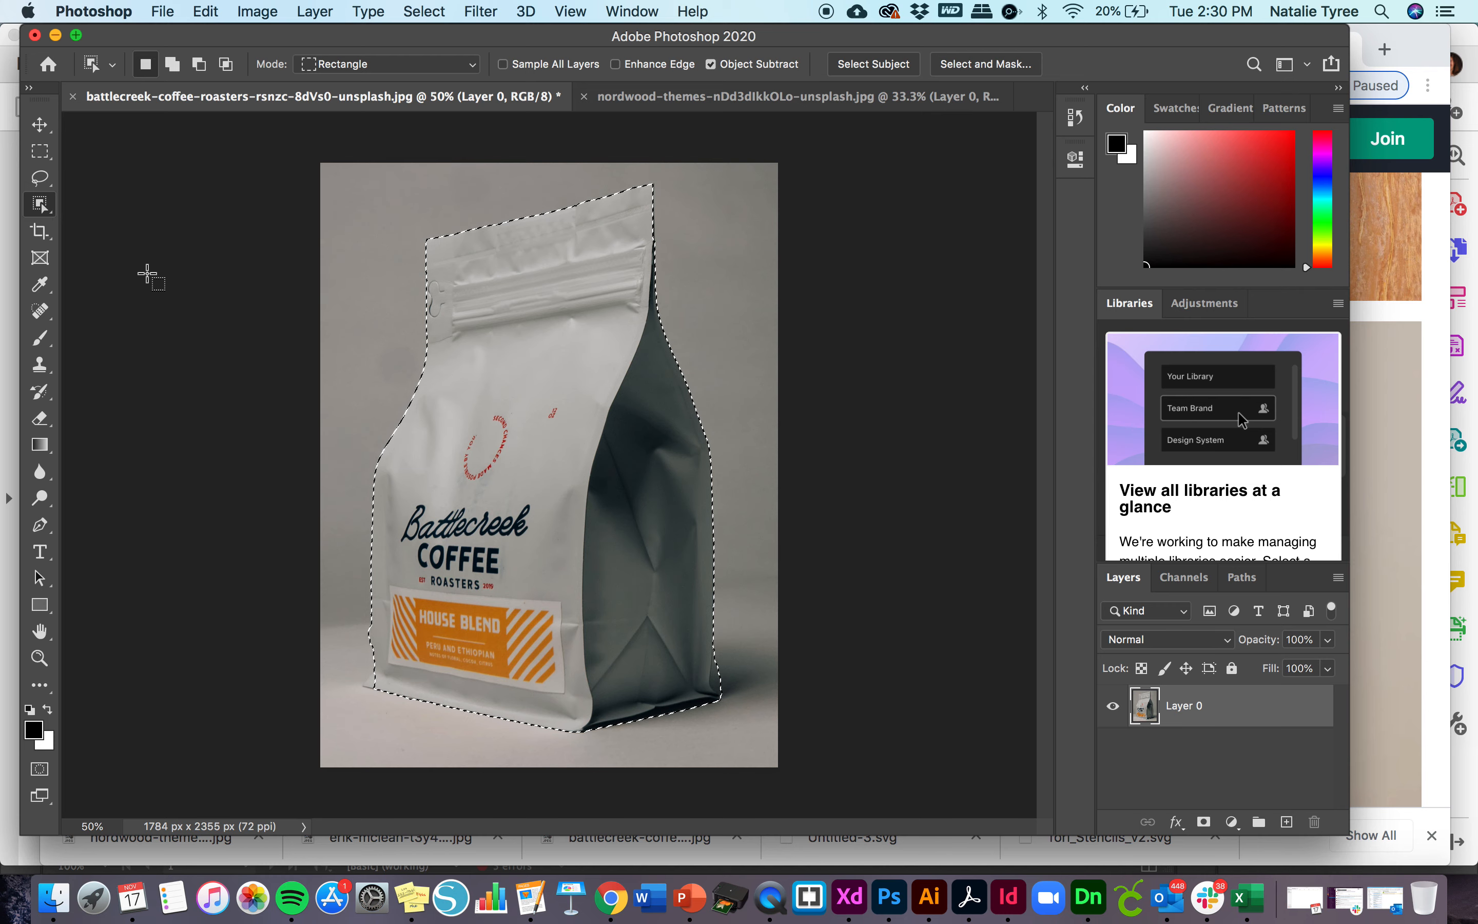
- Refine the bag selection with the Quick Selection tool, subtracting excess at the lower-right base corner and adding the missed lower-left corner
{"action": "left_click", "coordinate": [47, 214]}
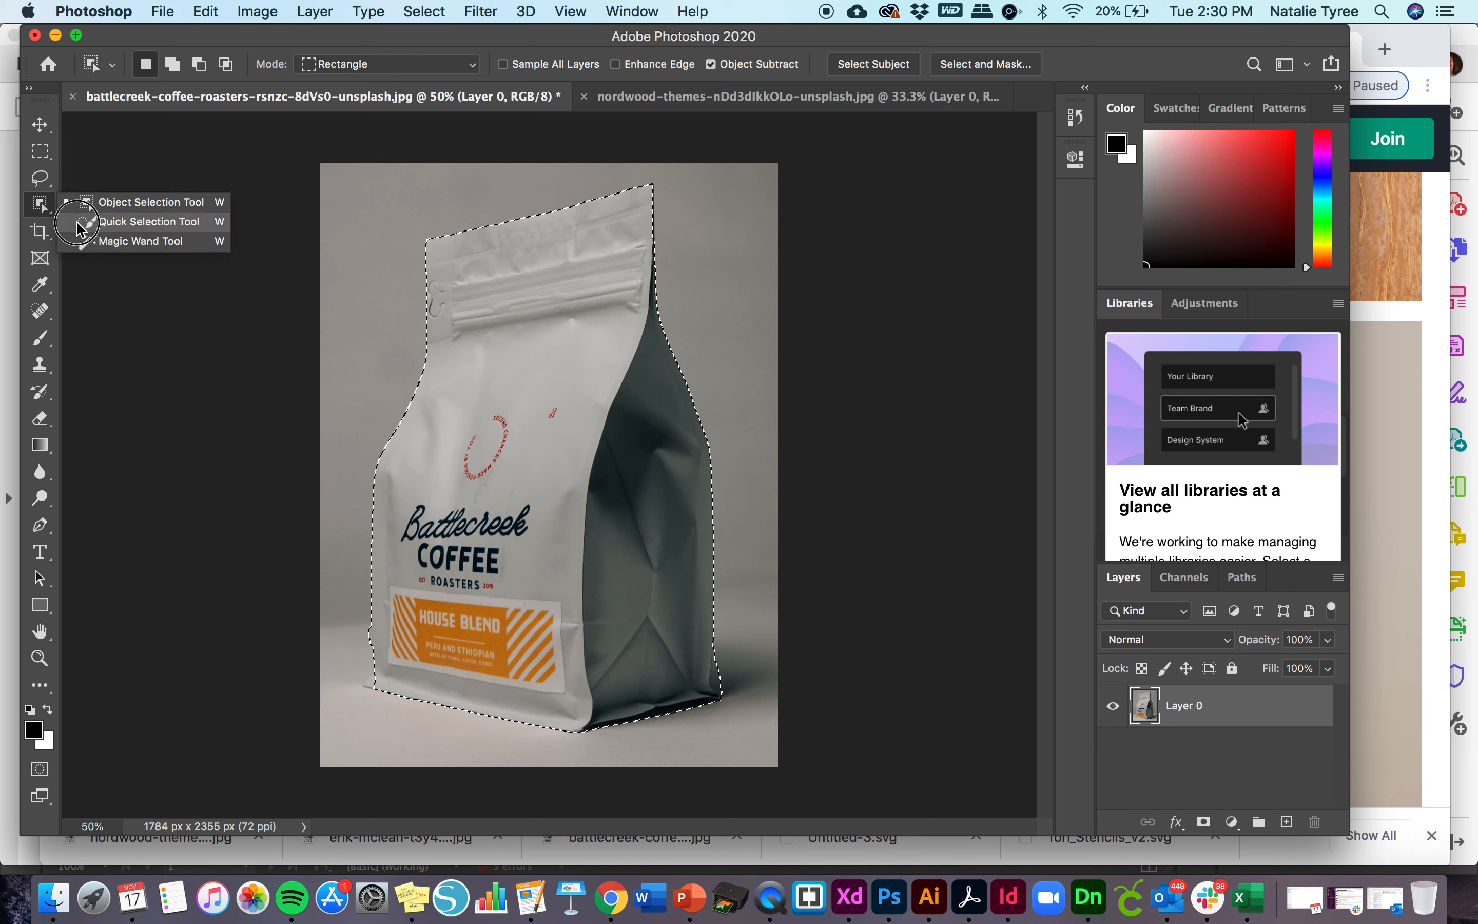
{"action": "left_click", "coordinate": [149, 221]}
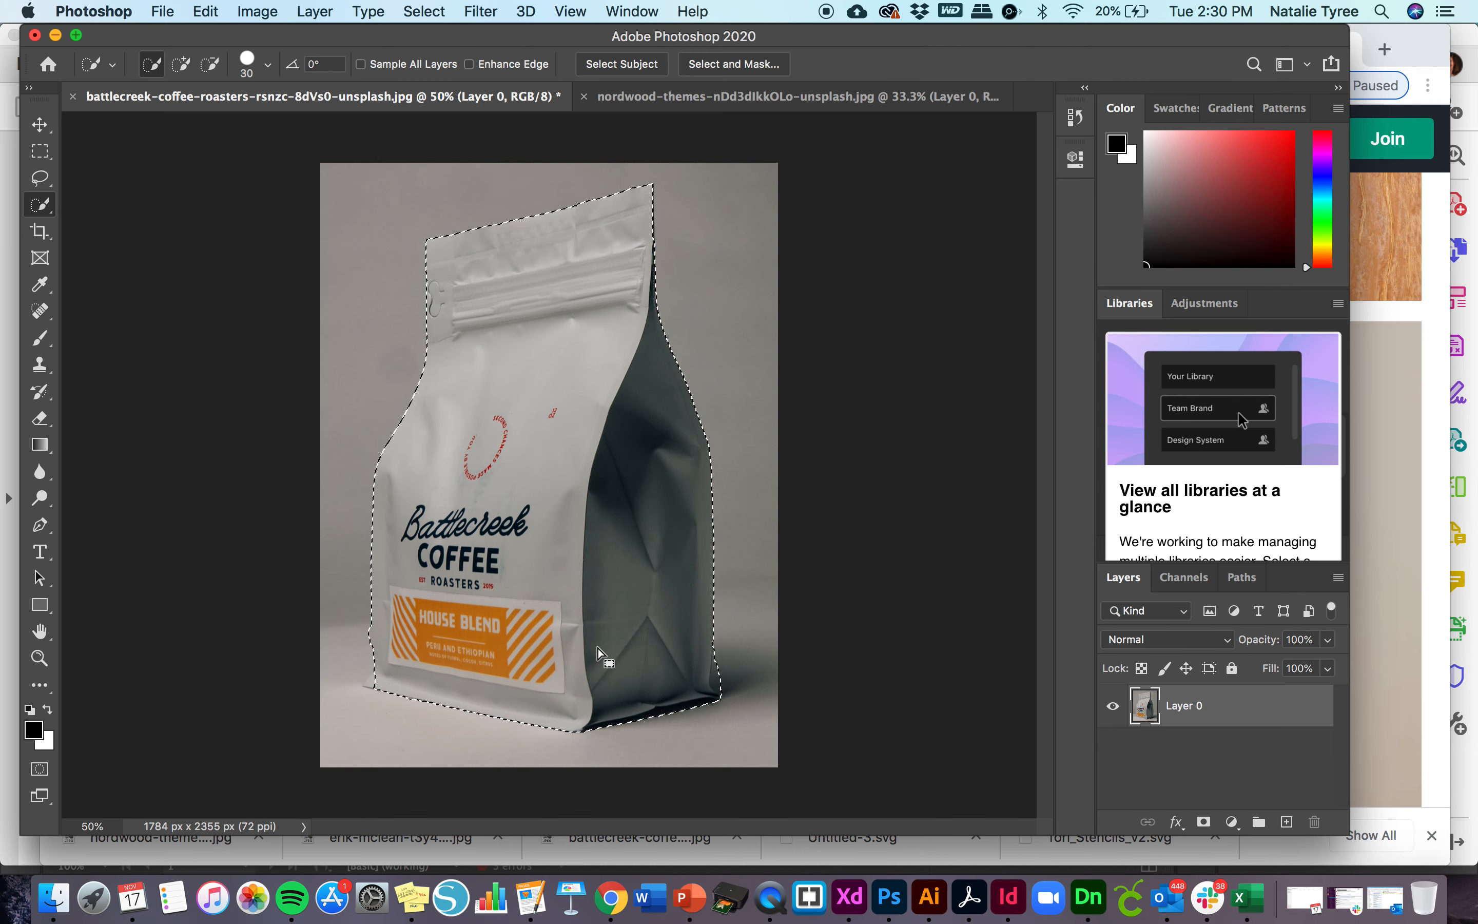
{"action": "left_click", "coordinate": [211, 64]}
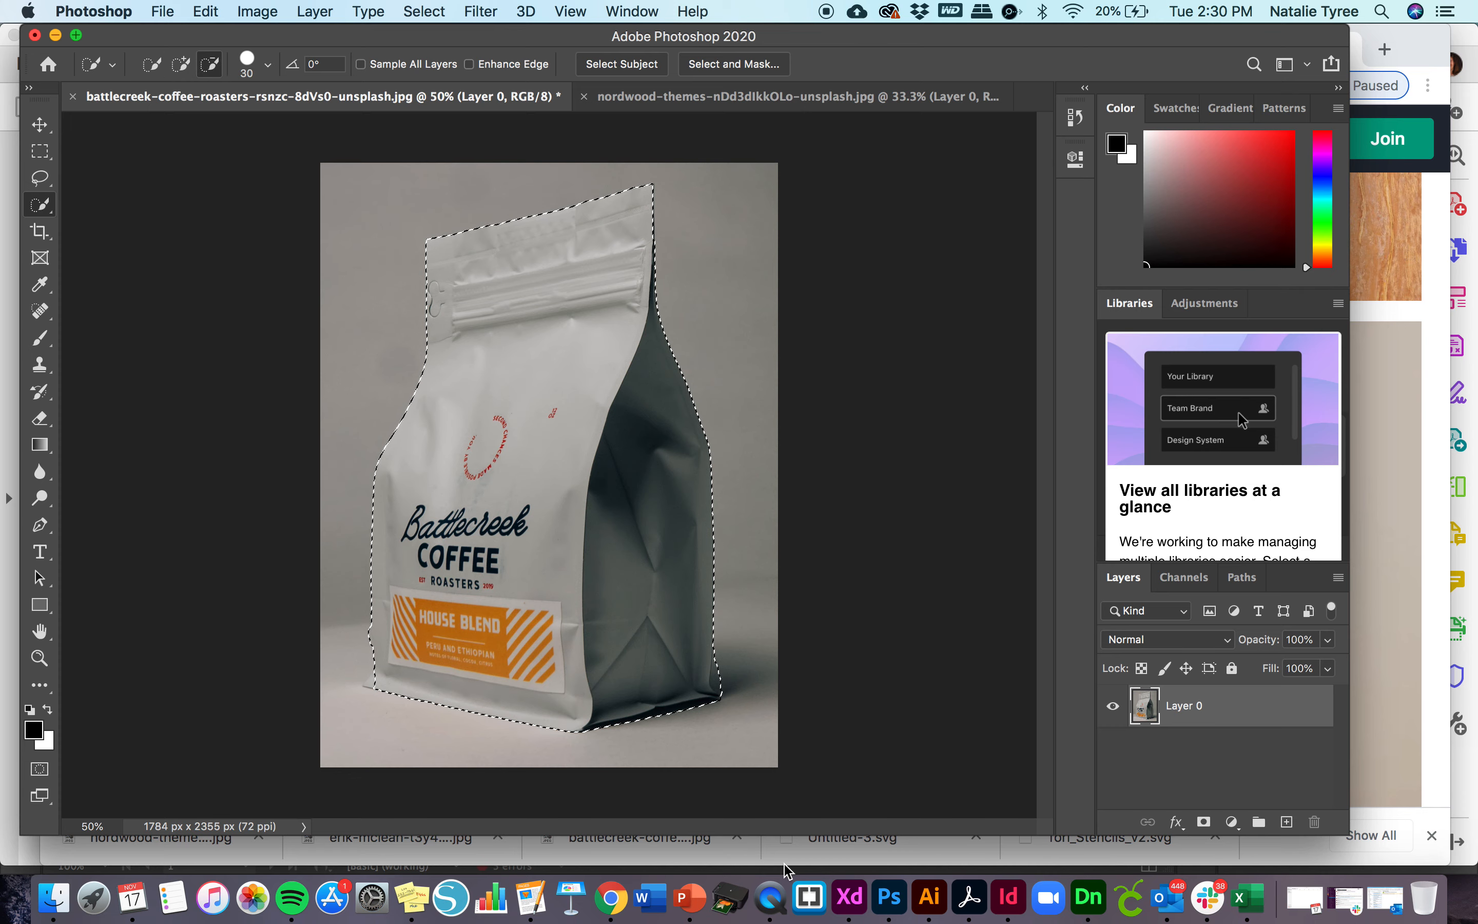
{"action": "mouse_move", "coordinate": [721, 671]}
{"action": "left_mouse_down"}
{"action": "mouse_move", "coordinate": [716, 696]}
{"action": "mouse_move", "coordinate": [719, 665]}
{"action": "left_mouse_up"}
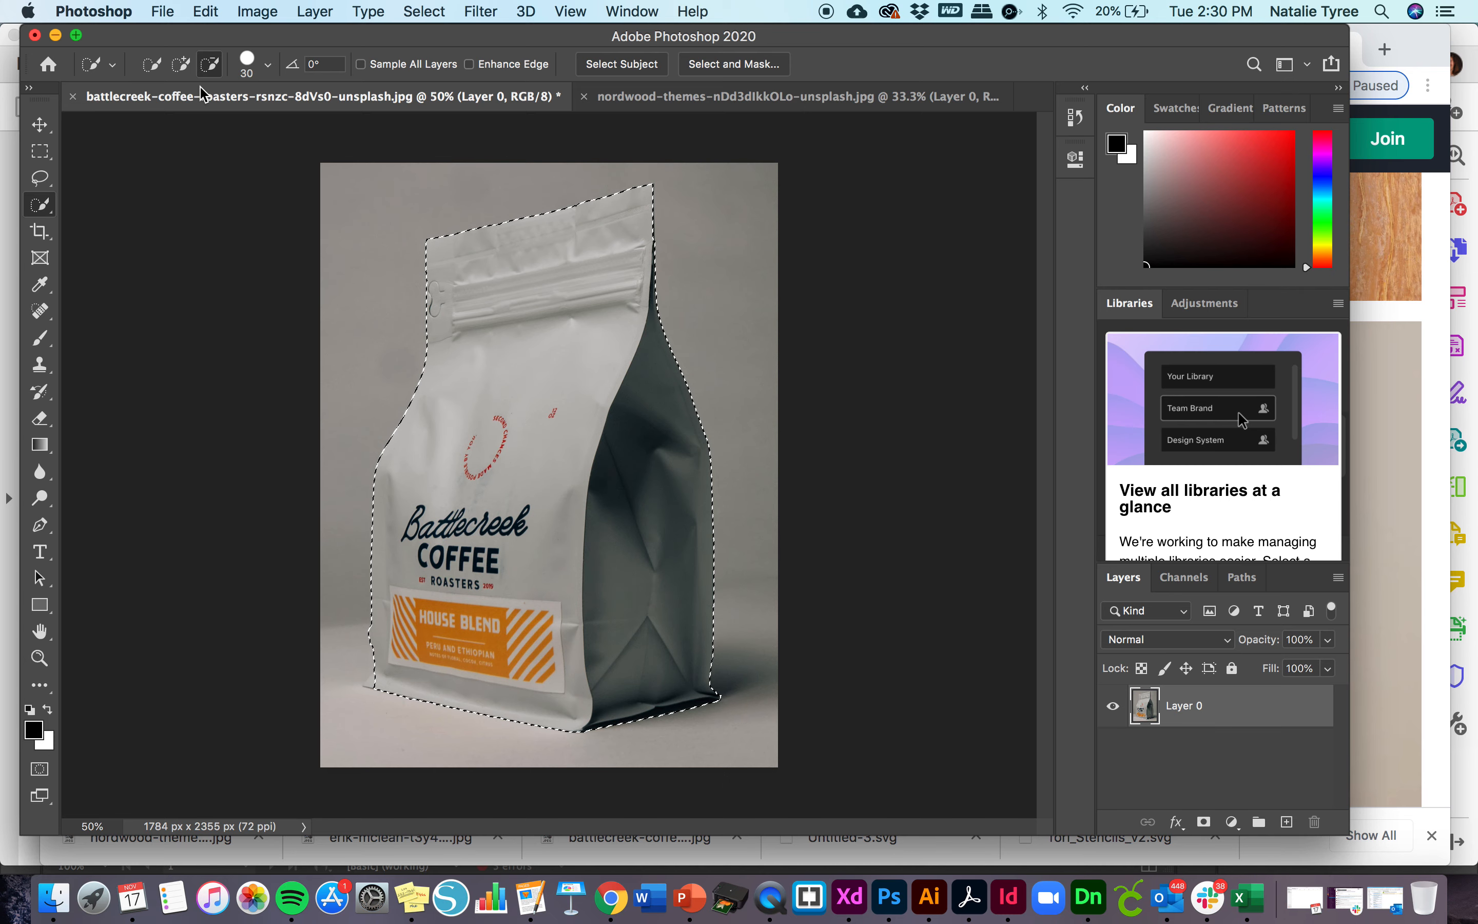
{"action": "left_click", "coordinate": [180, 64]}
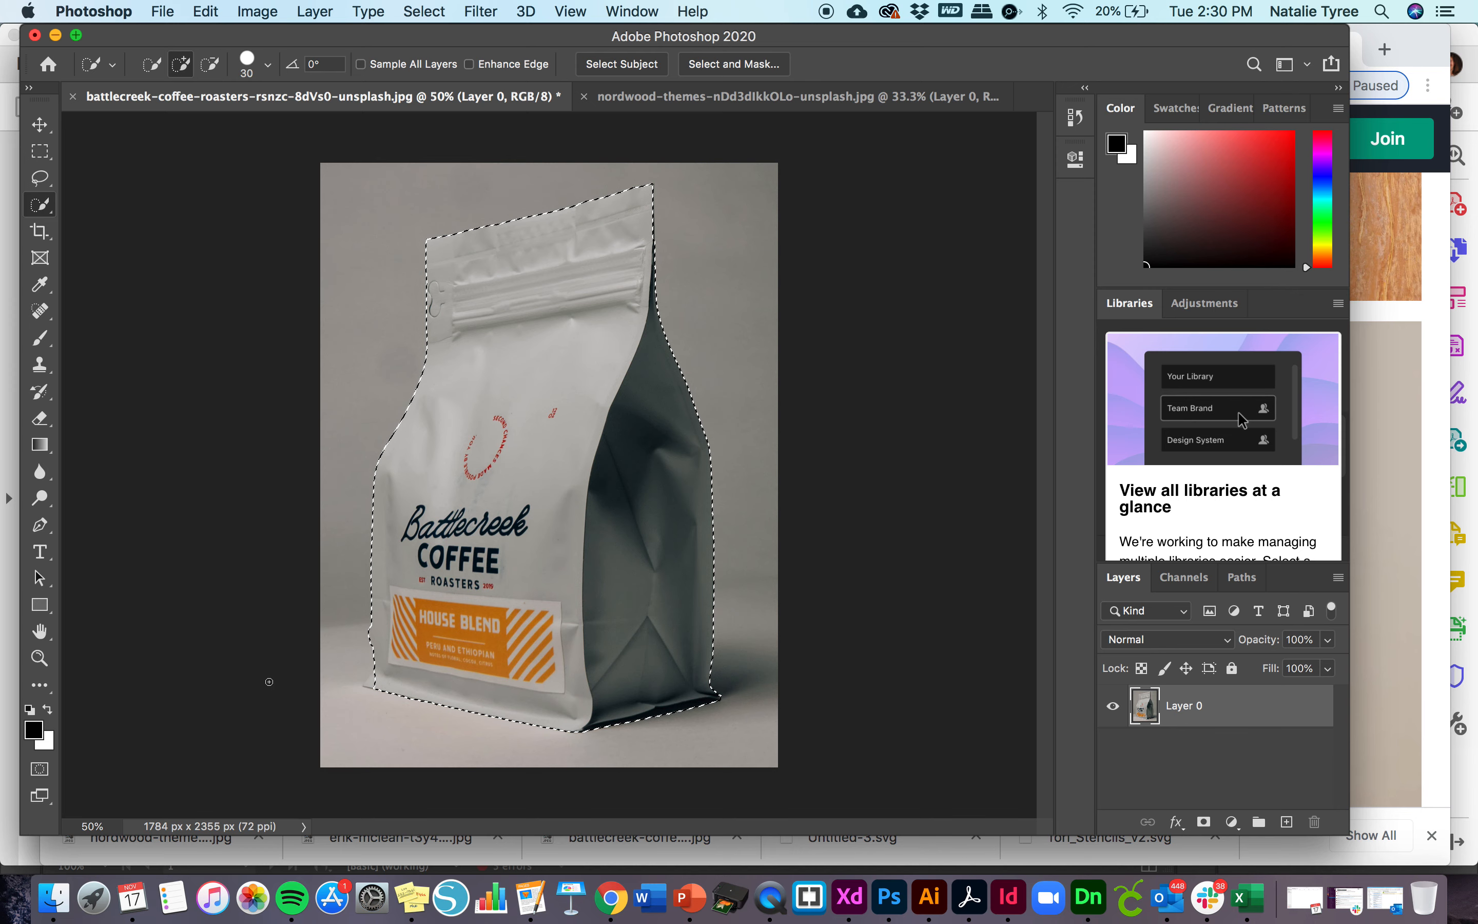
{"action": "left_click", "coordinate": [364, 685]}
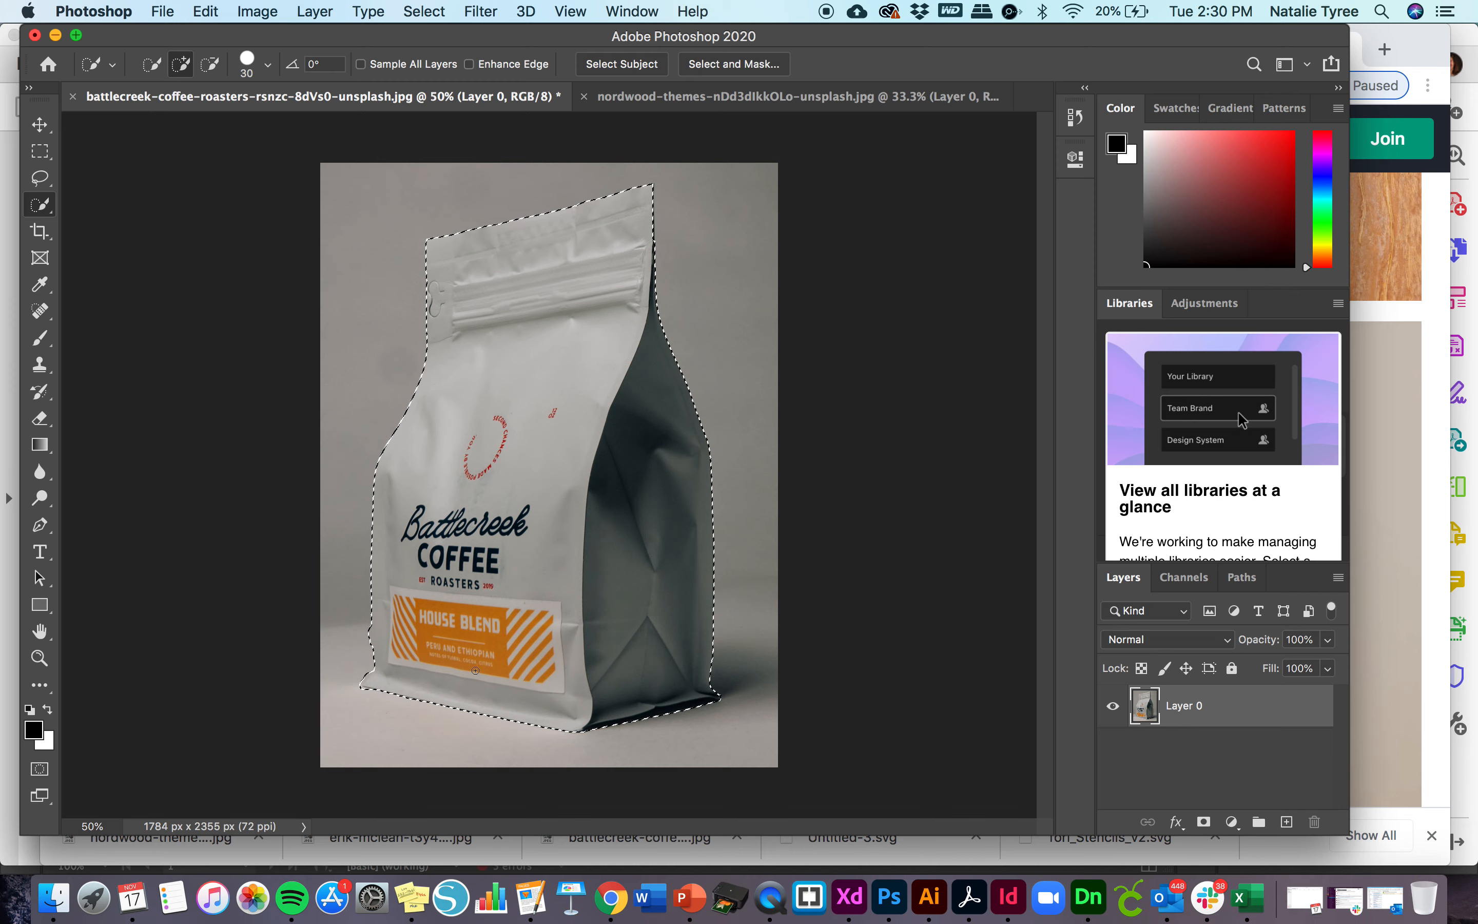
{"action": "key", "text": "alt"}
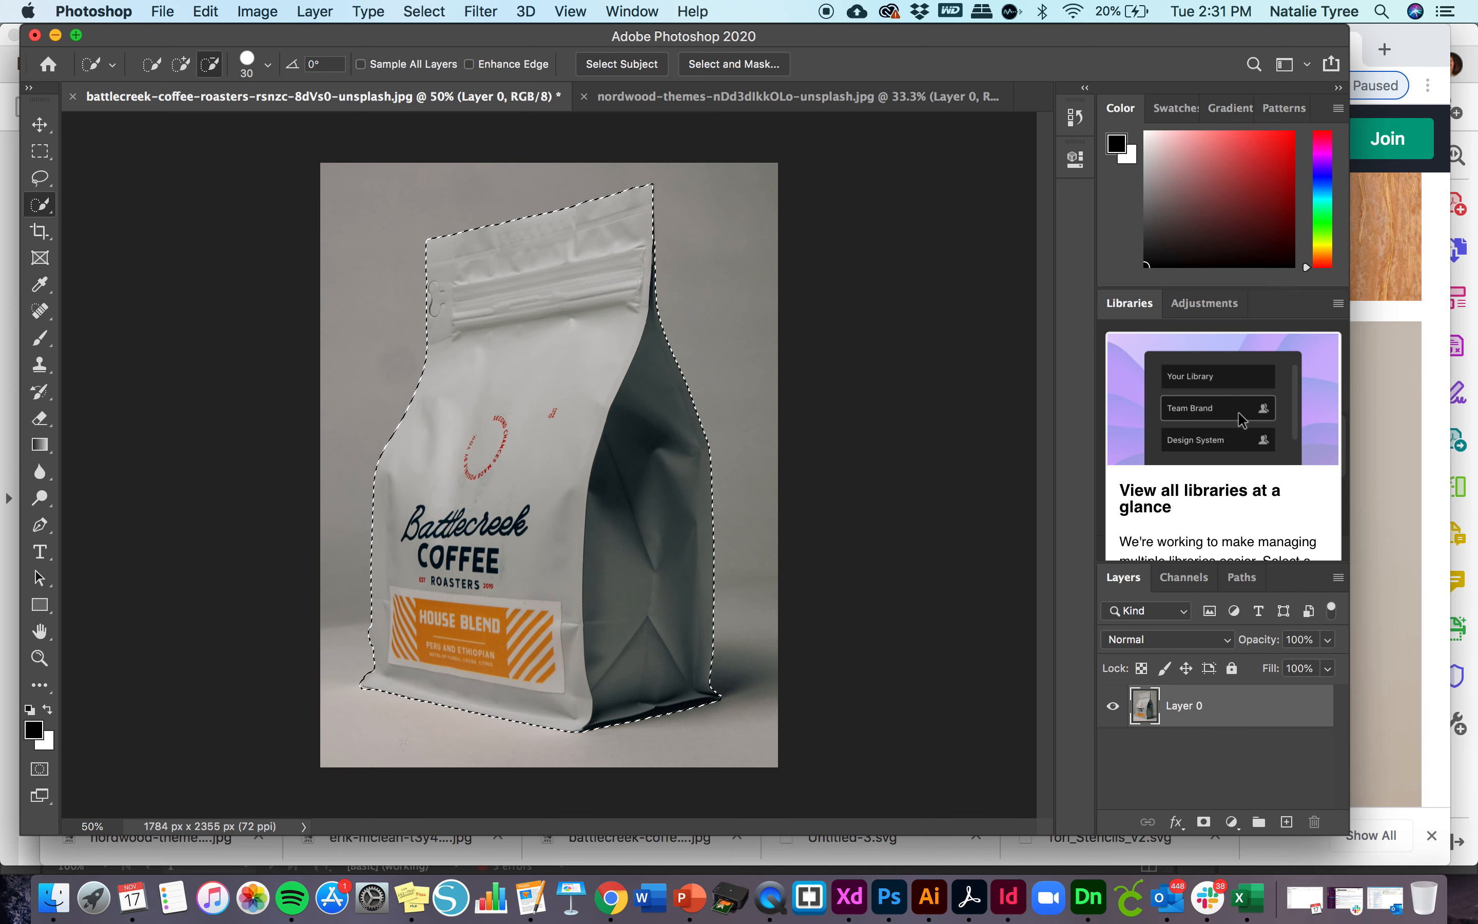
- Add a layer mask to Layer 0 that reveals only the selected coffee bag
{"action": "left_click", "coordinate": [40, 124]}
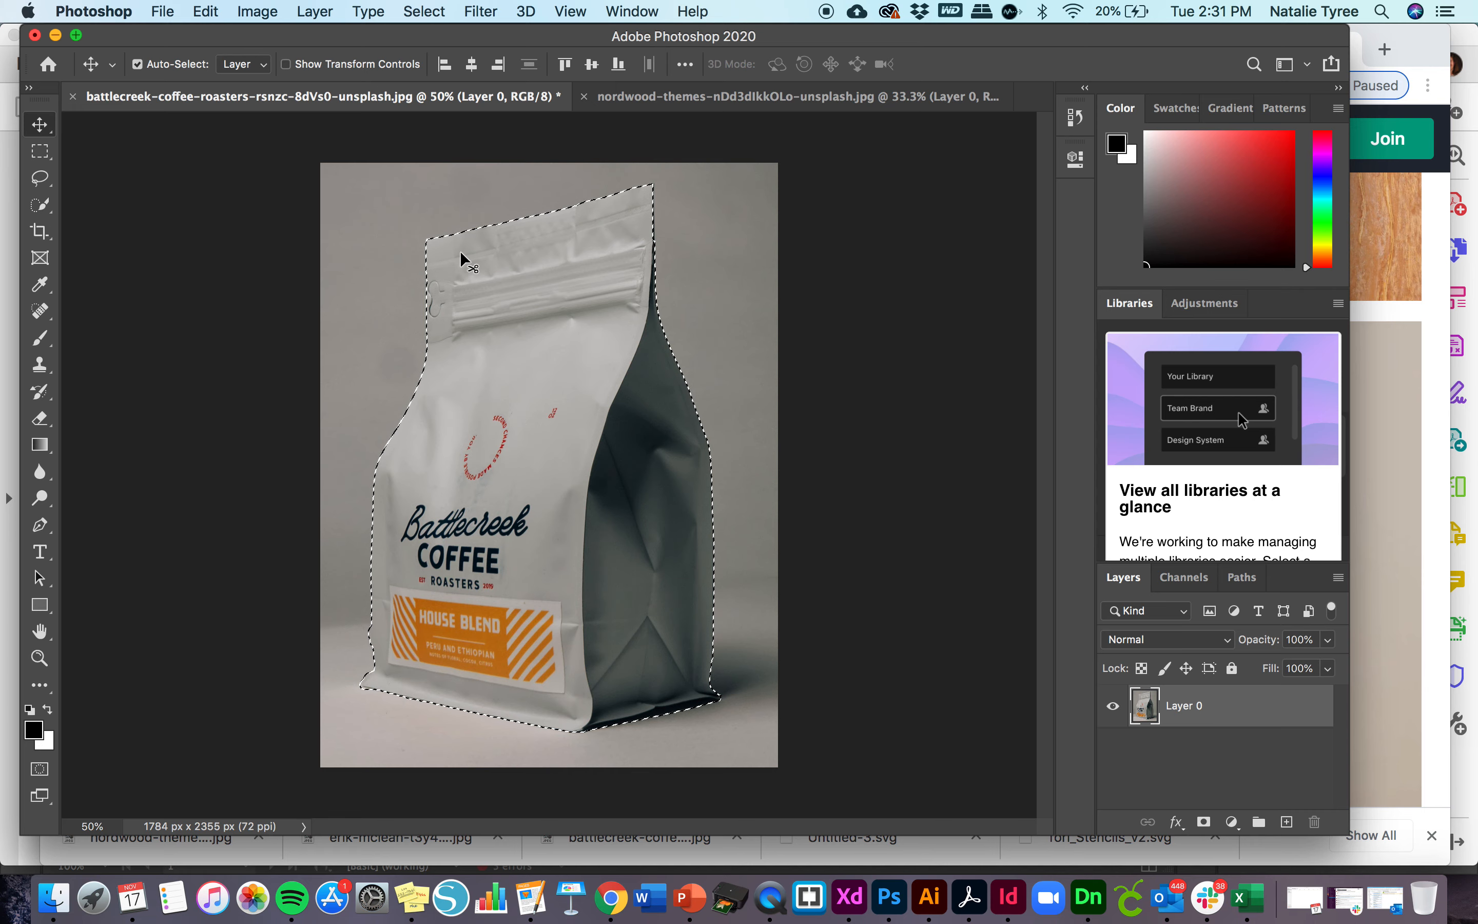
{"action": "left_click", "coordinate": [315, 11]}
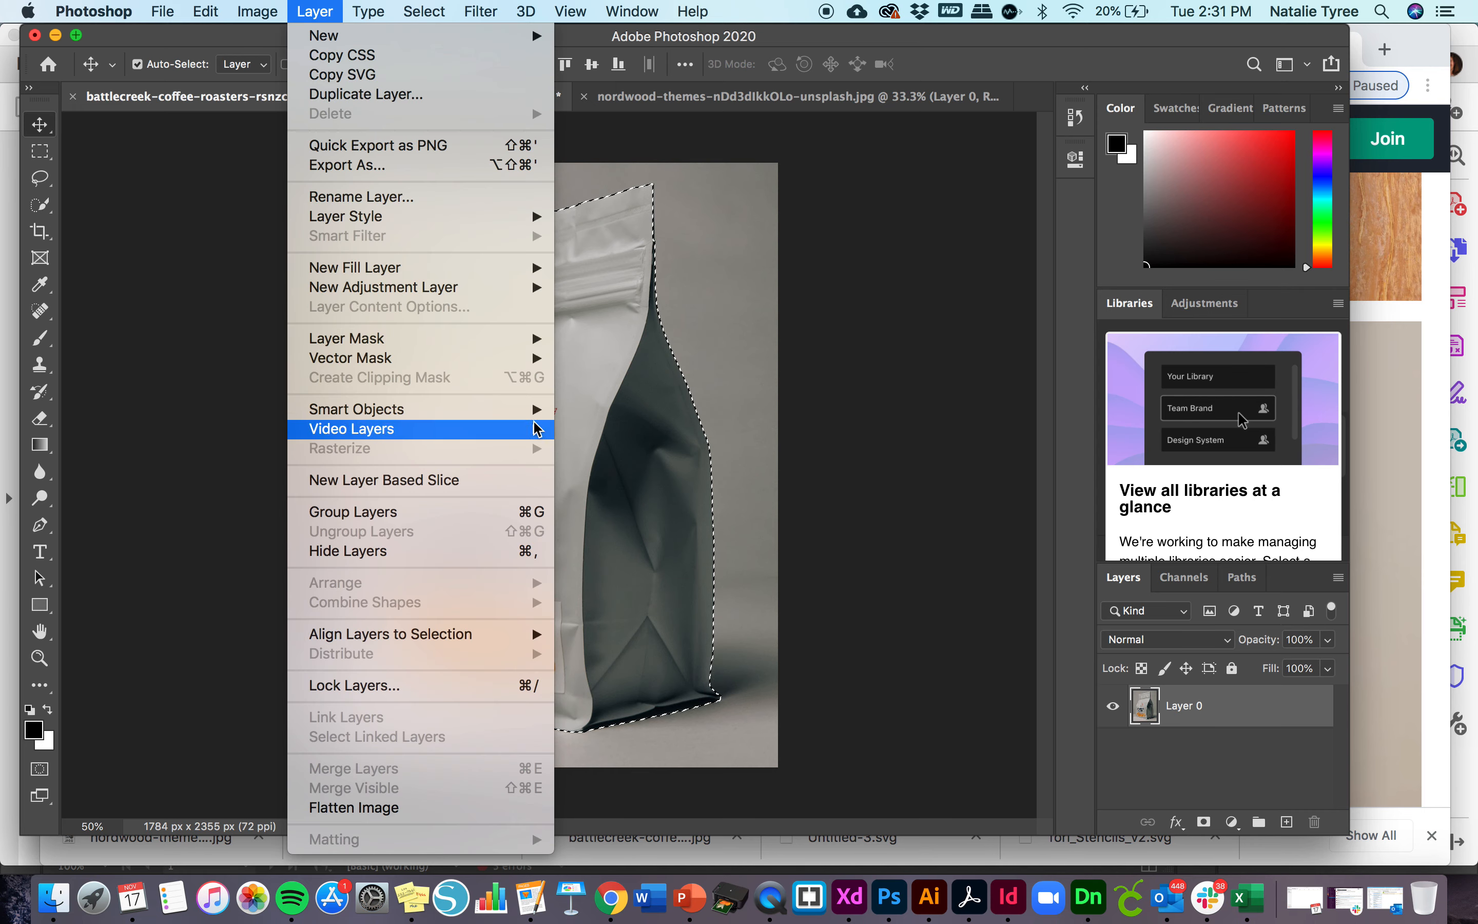
{"action": "mouse_move", "coordinate": [529, 337]}
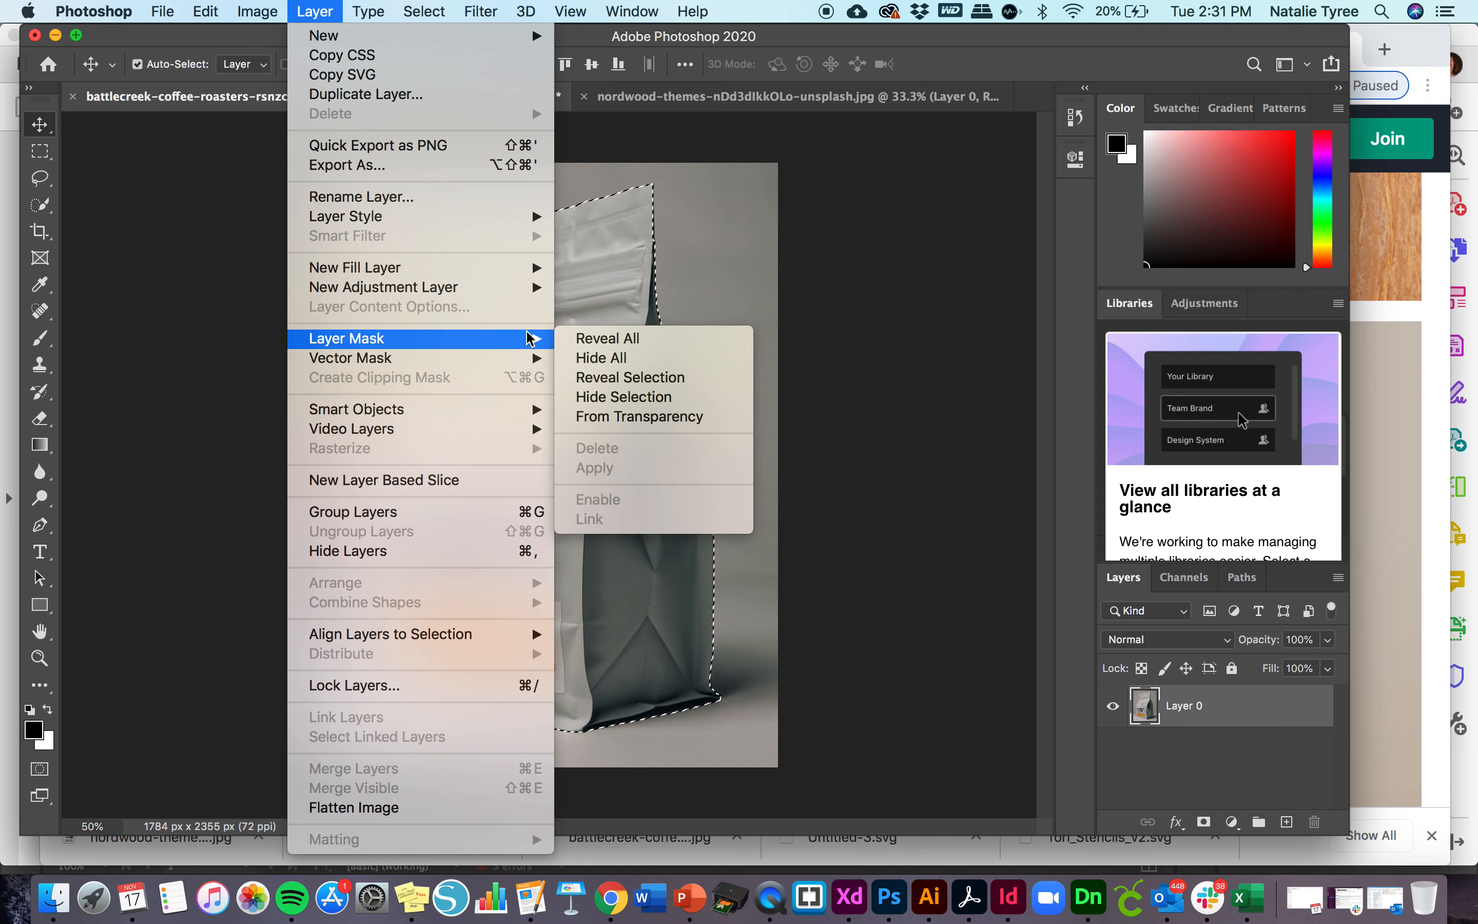
{"action": "left_click", "coordinate": [617, 376]}
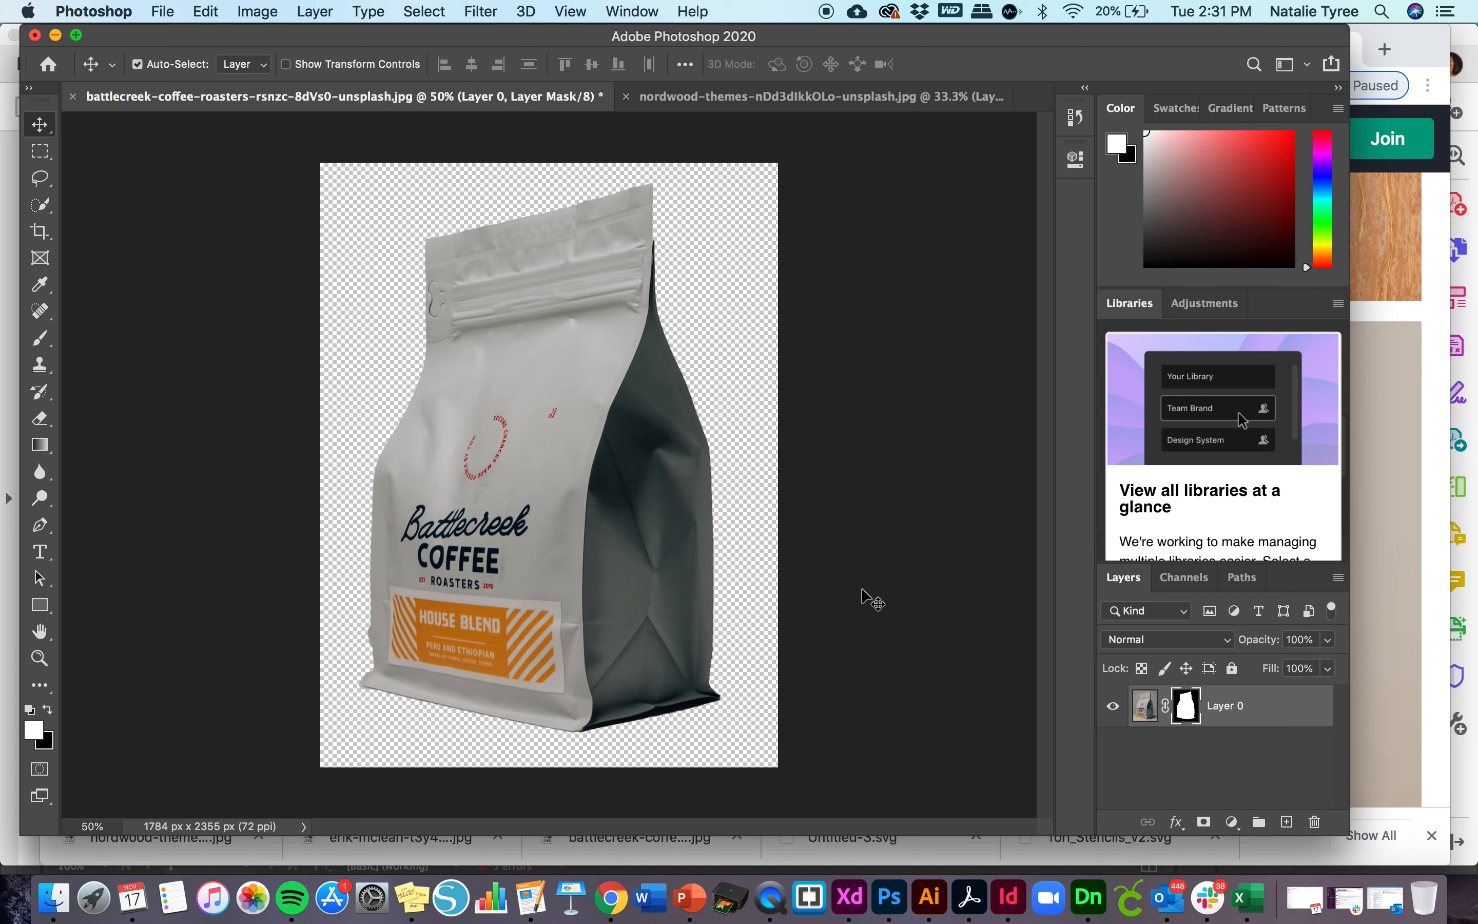
- Paint black on the layer mask with the Brush tool to hide leftover background around the bag's lower-left corner
{"action": "key", "text": "super+equal"}
{"action": "scroll", "coordinate": [874, 602], "scroll_direction": "down", "scroll_amount": 3}
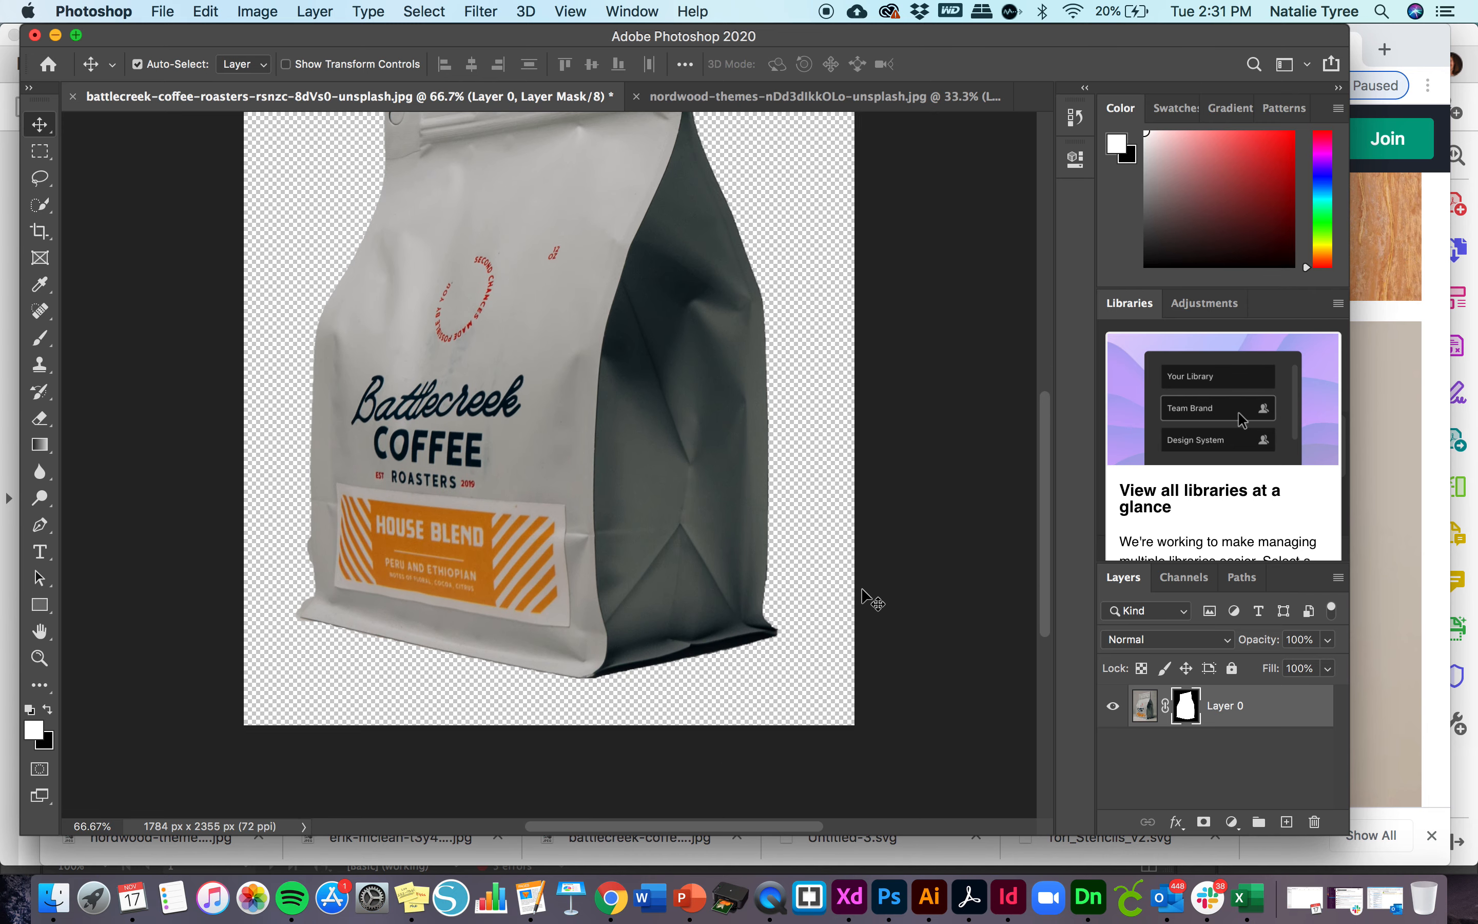
{"action": "scroll", "coordinate": [873, 602], "scroll_direction": "up", "scroll_amount": 4}
{"action": "scroll", "coordinate": [863, 590], "scroll_direction": "down", "scroll_amount": 5}
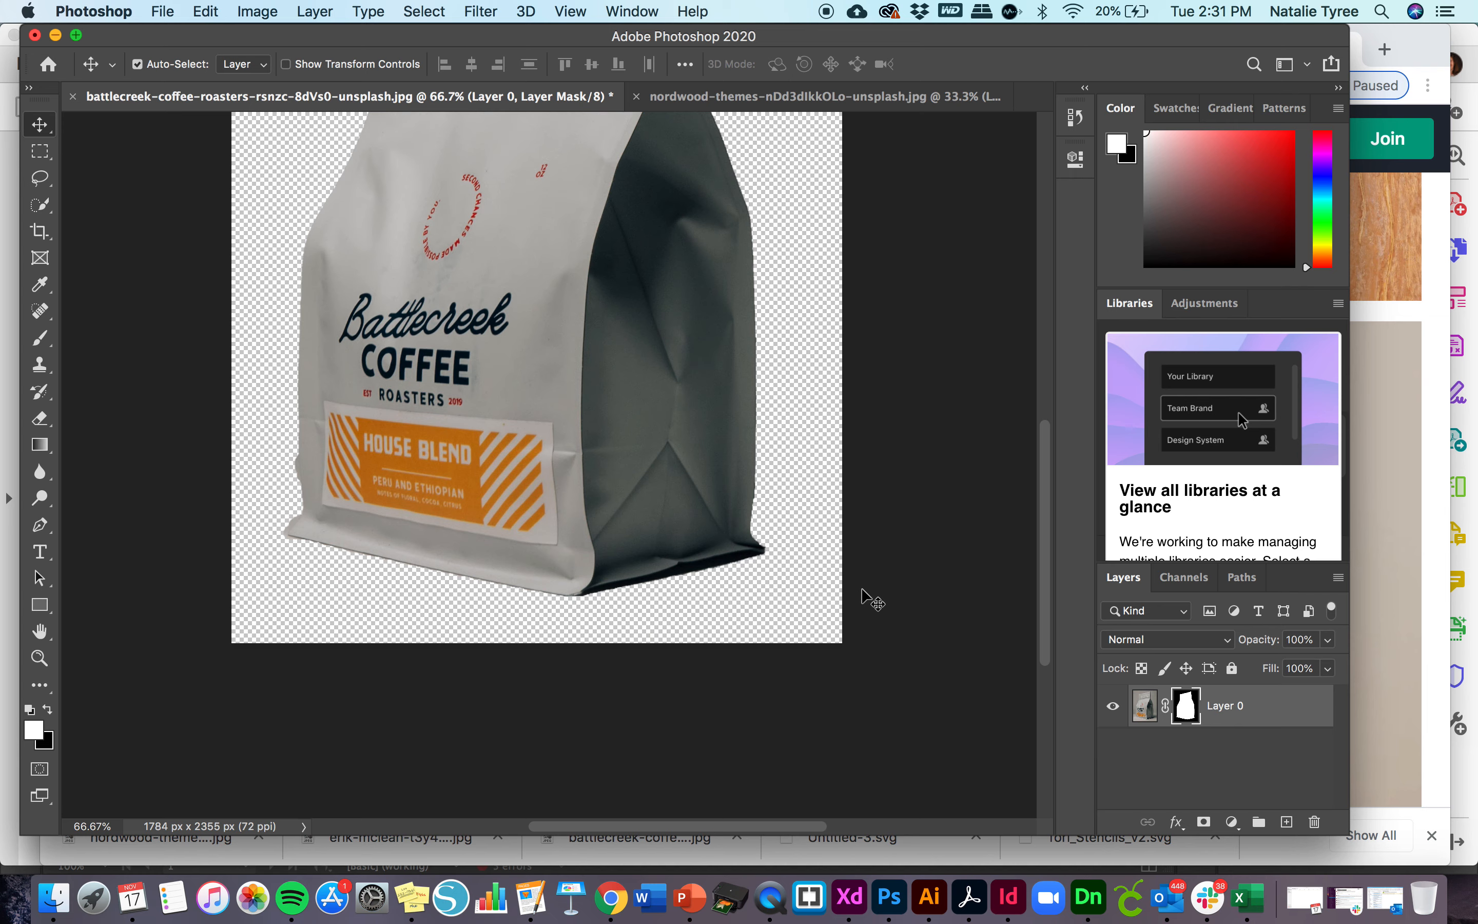
{"action": "scroll", "coordinate": [863, 590], "scroll_direction": "up", "scroll_amount": 3}
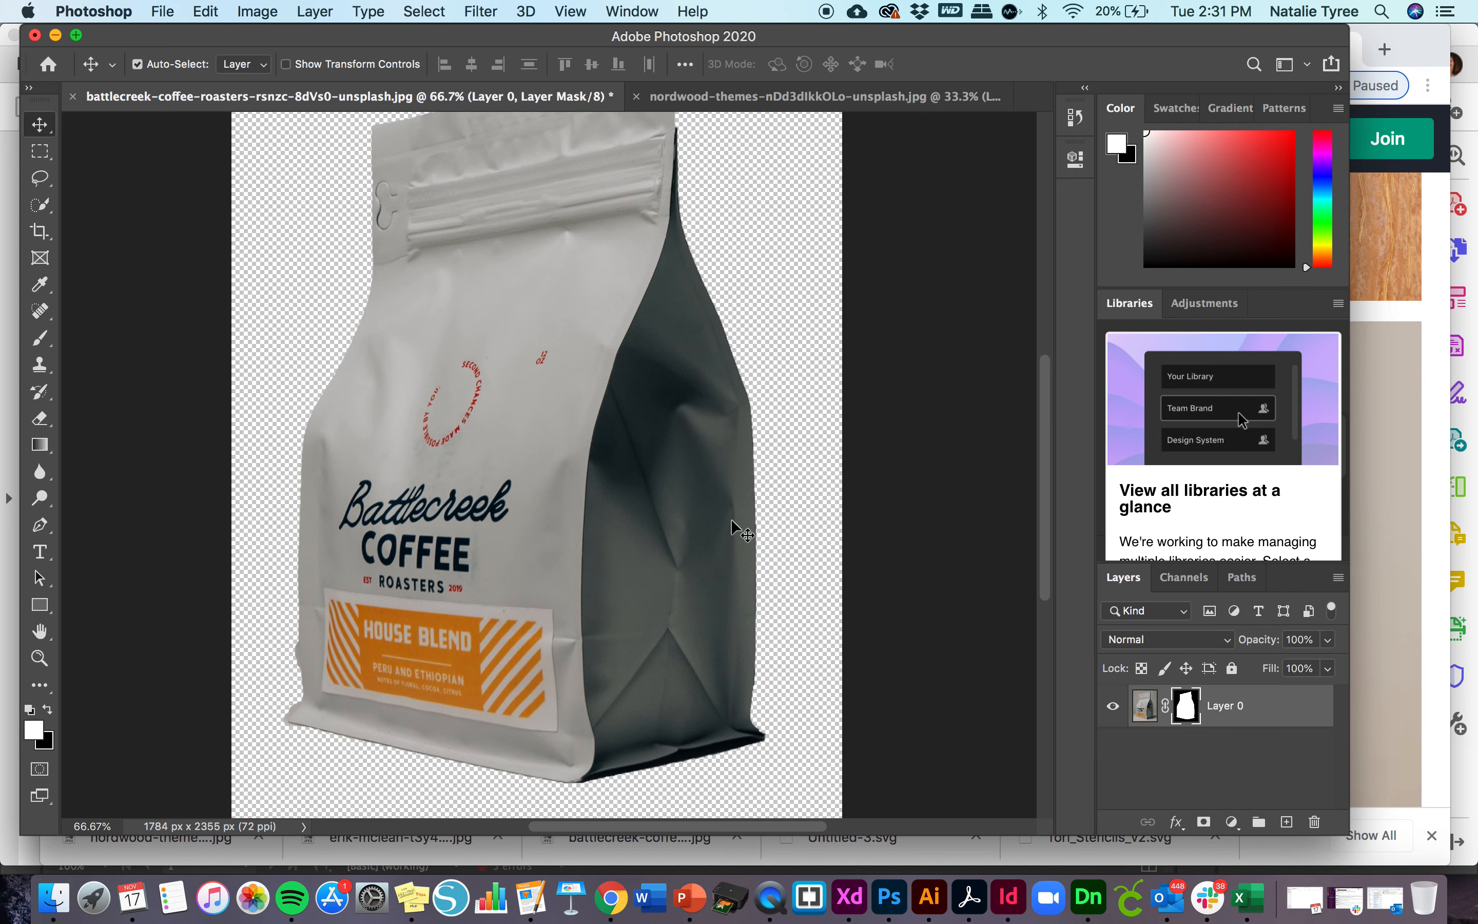
{"action": "scroll", "coordinate": [732, 521], "scroll_direction": "down", "scroll_amount": 2}
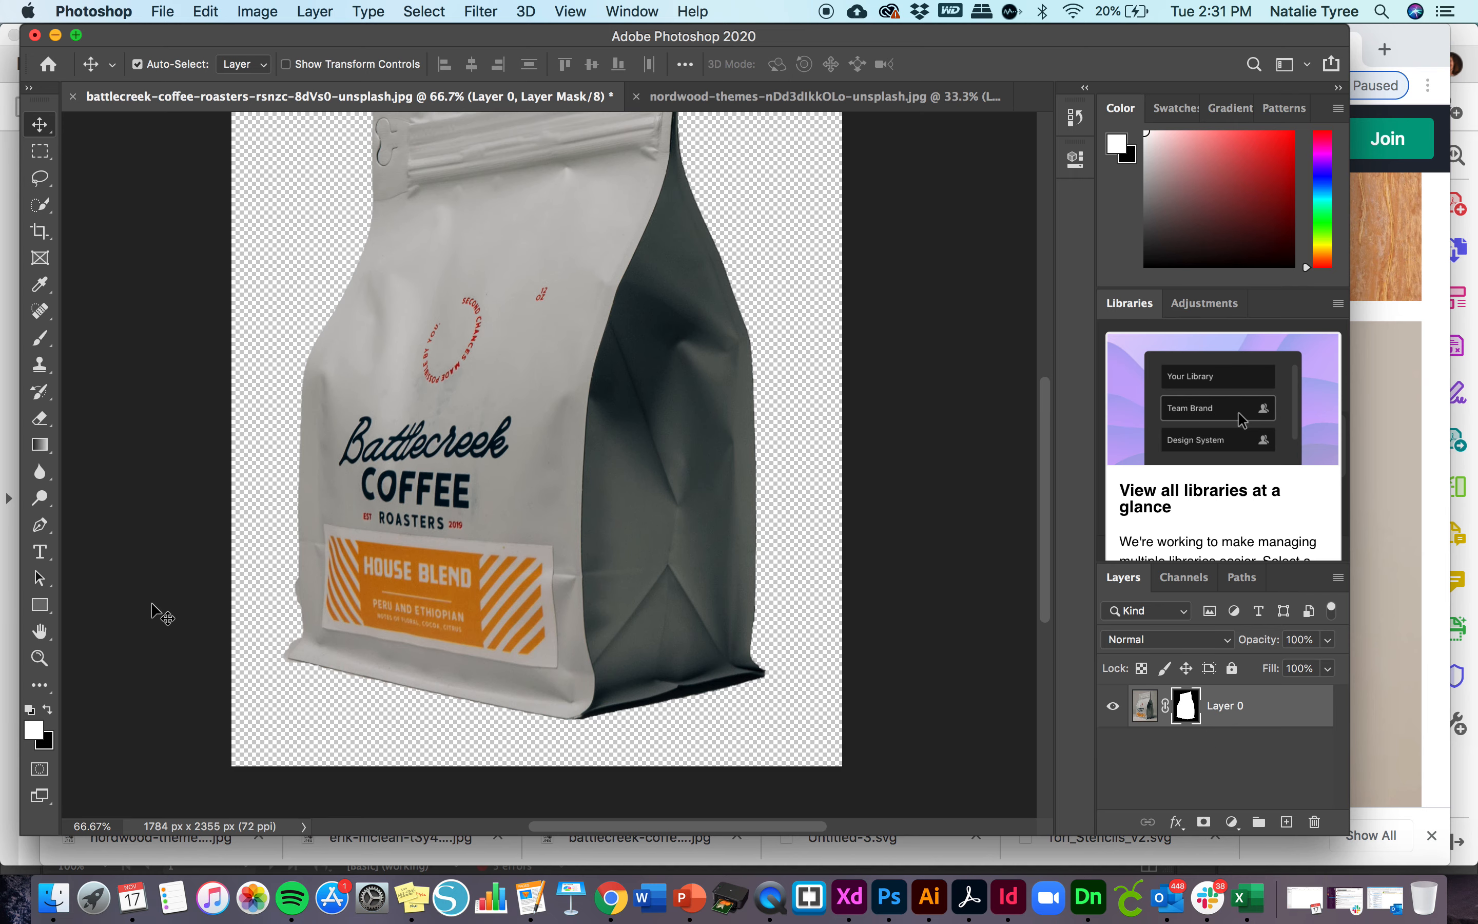
{"action": "left_click", "coordinate": [41, 340]}
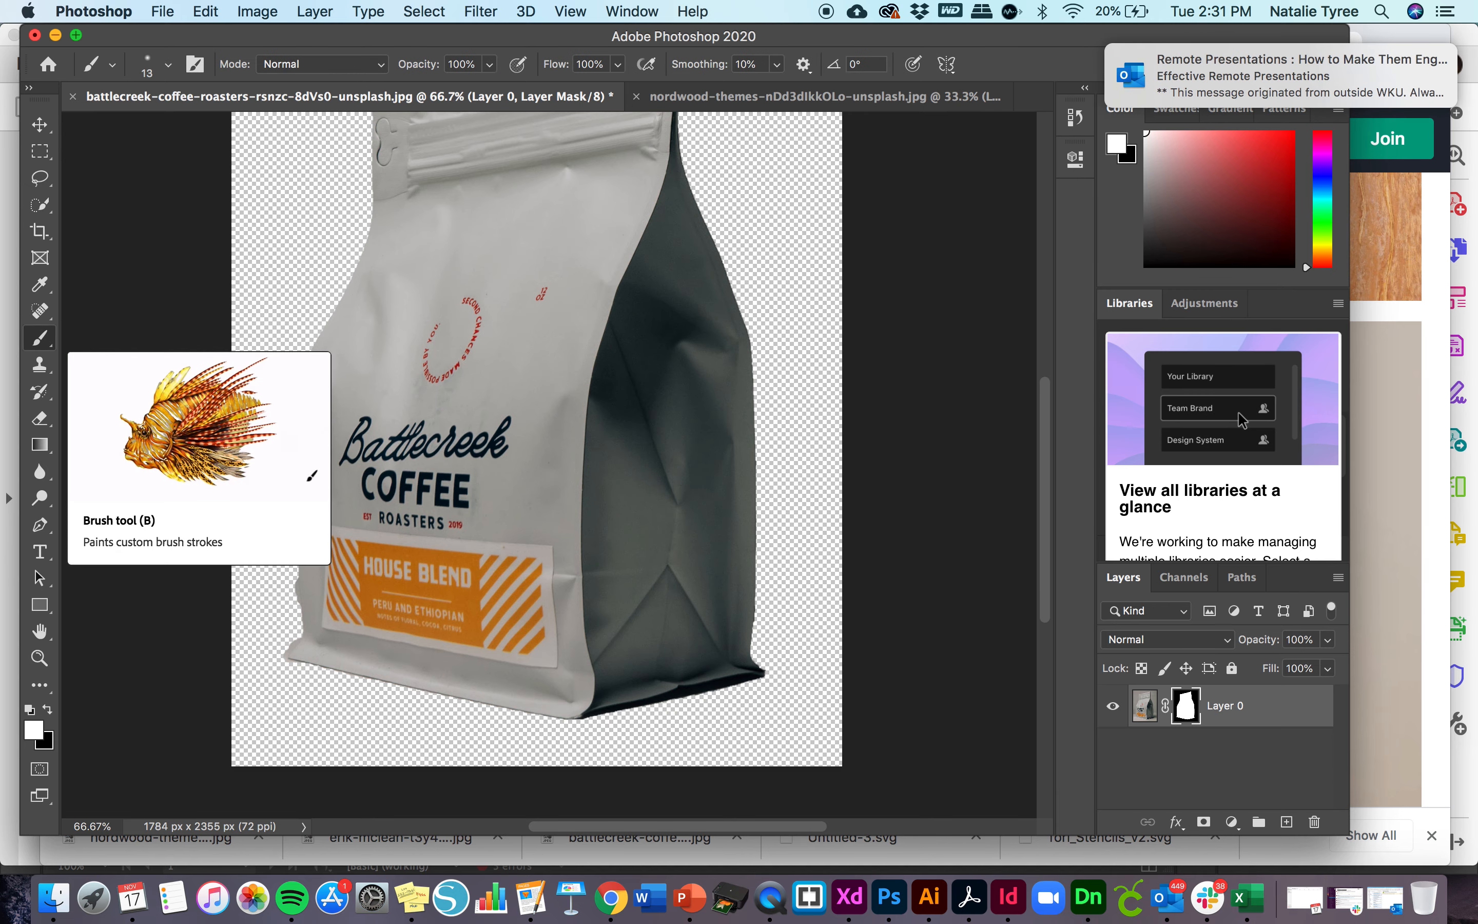
{"action": "left_click", "coordinate": [47, 711]}
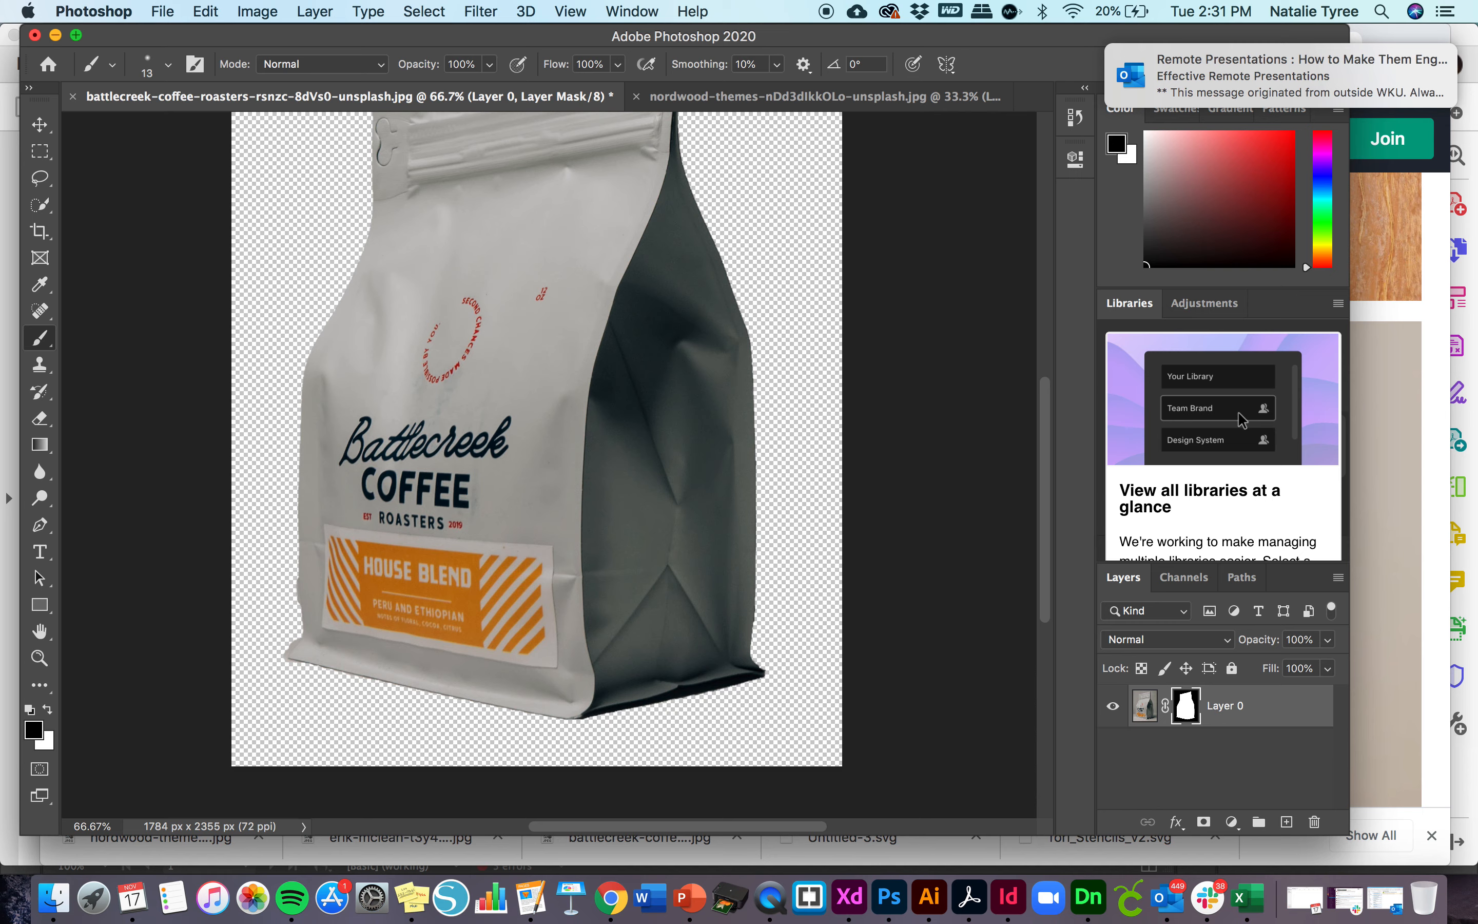
{"action": "key", "text": "super+equal"}
{"action": "key", "text": "super+equal"}
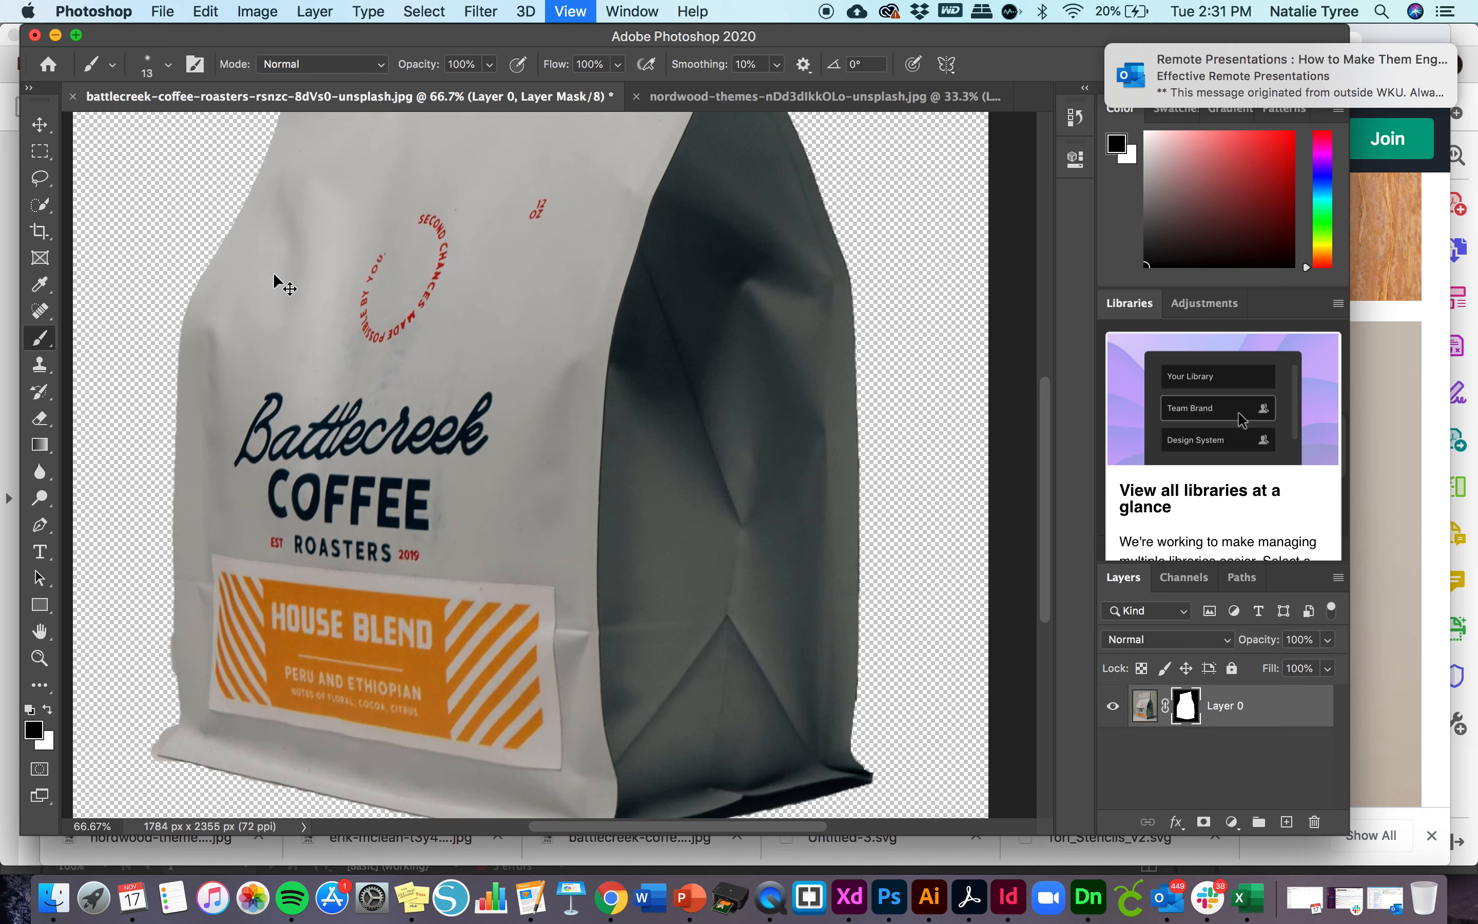
{"action": "scroll", "coordinate": [437, 529], "scroll_direction": "left", "scroll_amount": 10}
{"action": "scroll", "coordinate": [436, 530], "scroll_direction": "down", "scroll_amount": 4}
{"action": "scroll", "coordinate": [437, 530], "scroll_direction": "down", "scroll_amount": 5}
{"action": "scroll", "coordinate": [436, 530], "scroll_direction": "right", "scroll_amount": 2}
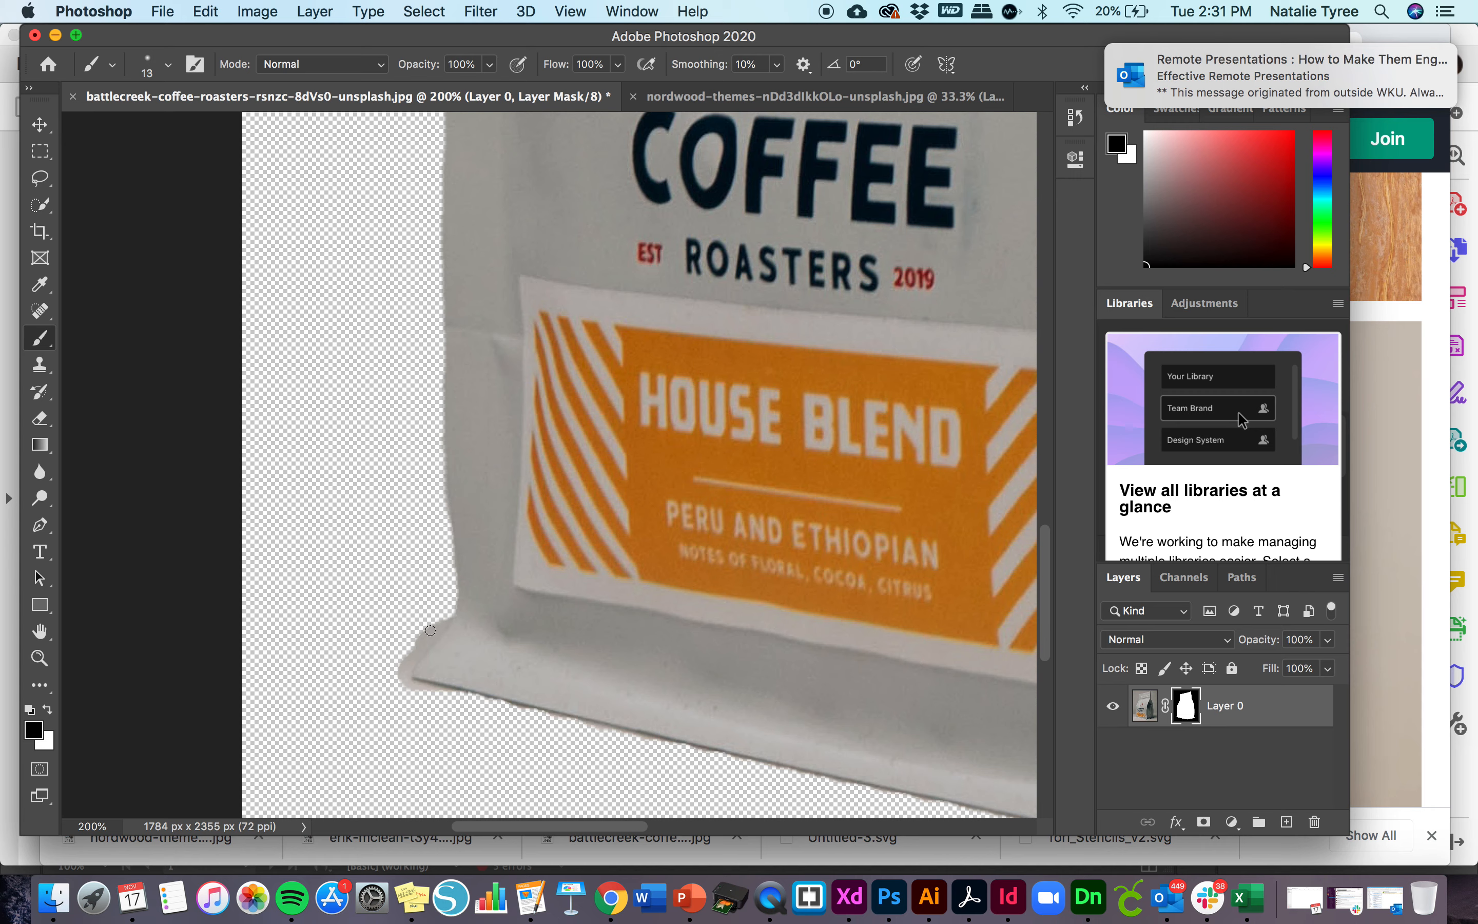
{"action": "mouse_move", "coordinate": [419, 648]}
{"action": "left_mouse_down"}
{"action": "mouse_move", "coordinate": [443, 611]}
{"action": "mouse_move", "coordinate": [396, 676]}
{"action": "left_mouse_up"}
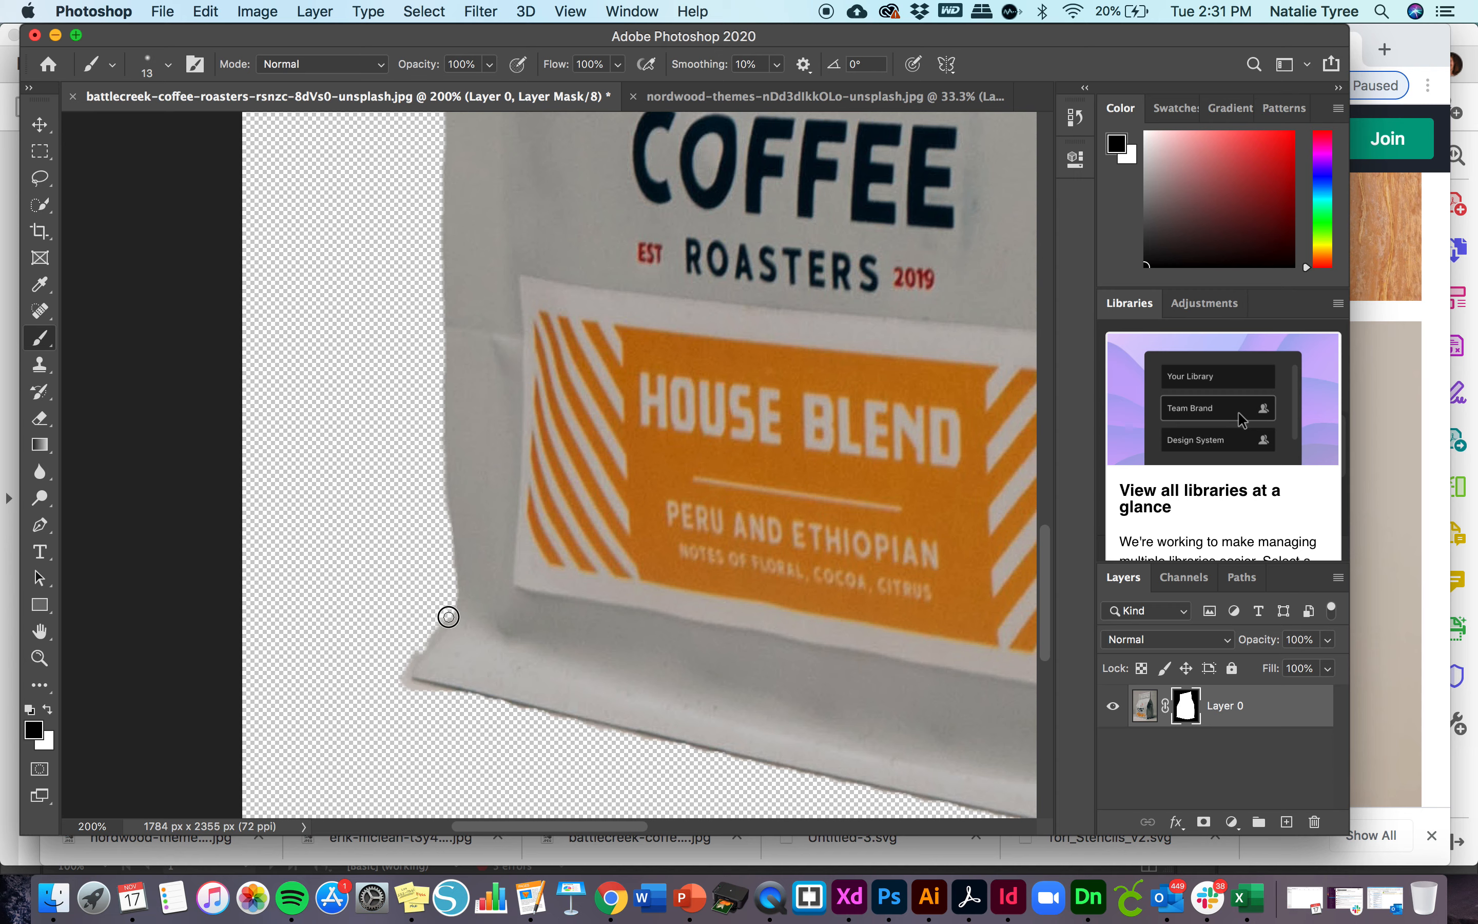
{"action": "mouse_move", "coordinate": [448, 617]}
{"action": "left_mouse_down"}
{"action": "mouse_move", "coordinate": [396, 686]}
{"action": "mouse_move", "coordinate": [415, 689]}
{"action": "mouse_move", "coordinate": [391, 676]}
{"action": "mouse_move", "coordinate": [463, 697]}
{"action": "mouse_move", "coordinate": [416, 687]}
{"action": "left_mouse_up"}
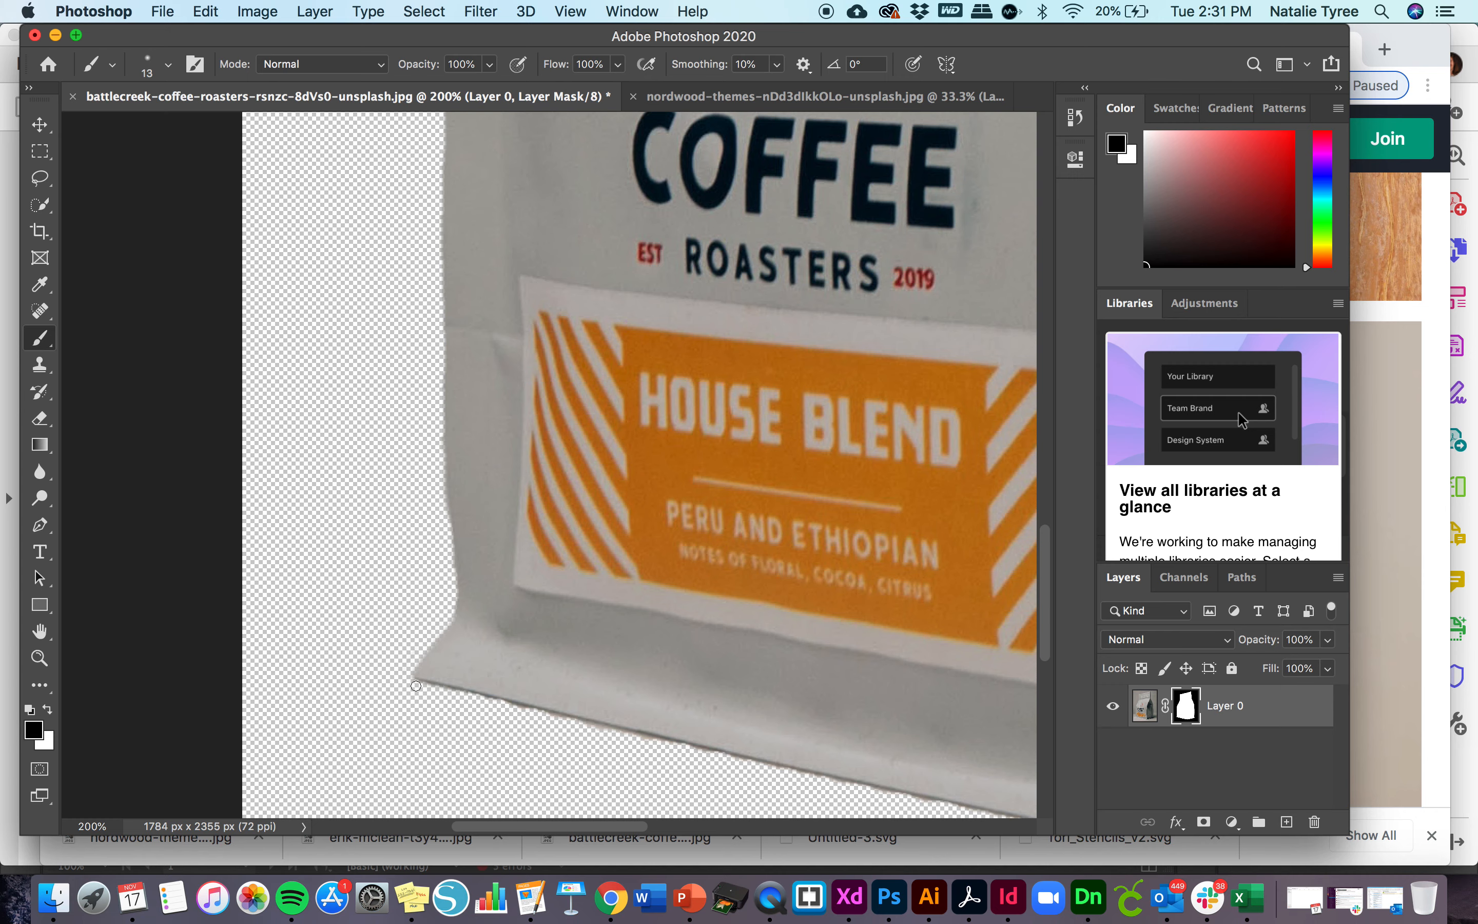
- Paint black on the mask along the bag's front bottom edge to clean up the remaining background fringe
{"action": "scroll", "coordinate": [689, 793], "scroll_direction": "down", "scroll_amount": 5}
{"action": "scroll", "coordinate": [689, 793], "scroll_direction": "right", "scroll_amount": 5}
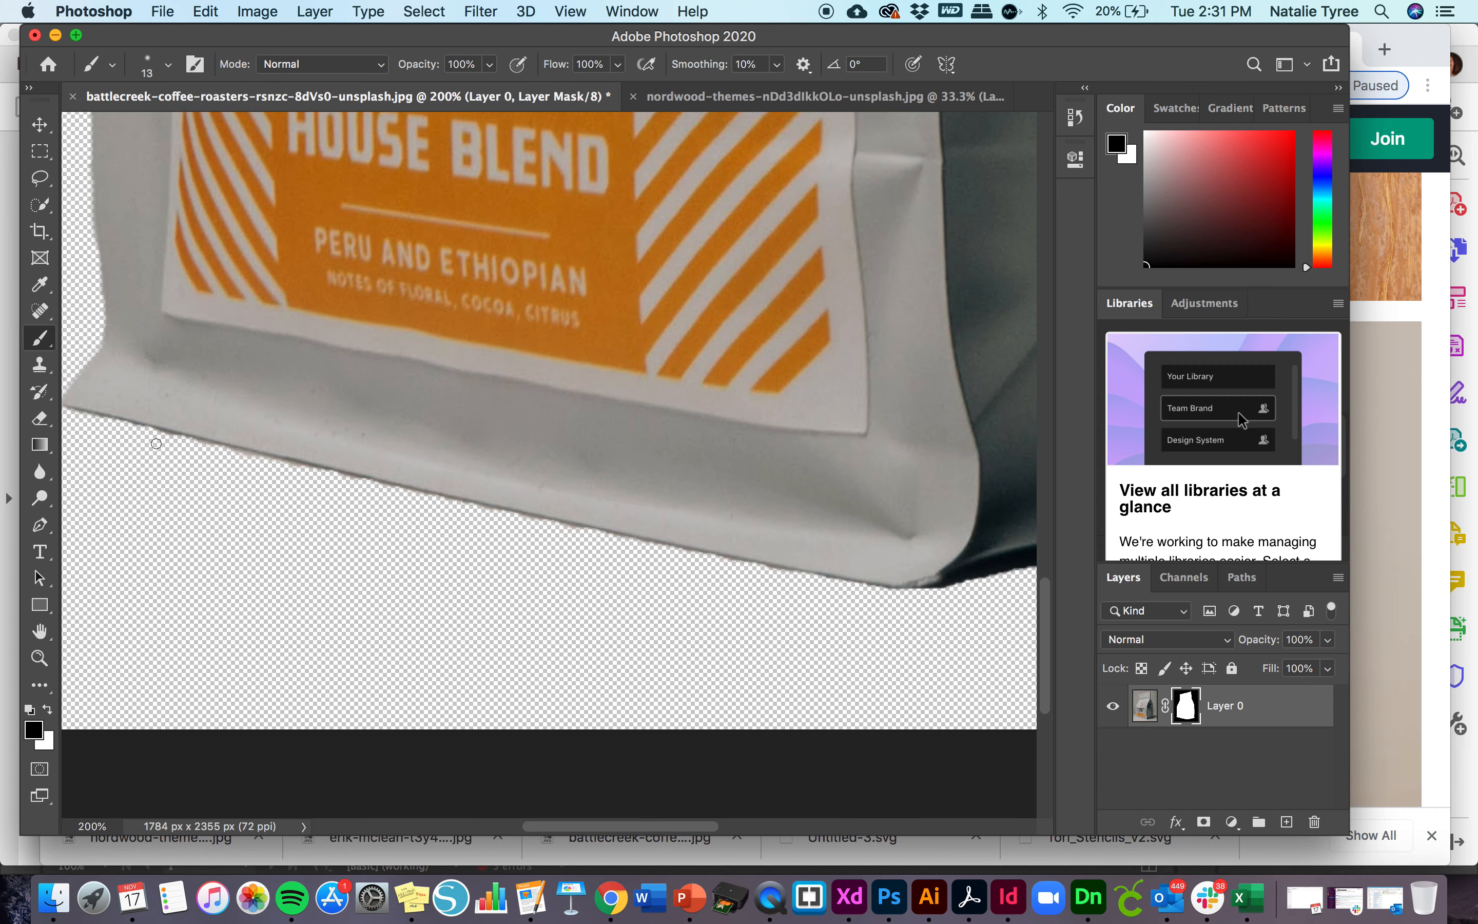
{"action": "left_click_drag", "start_coordinate": [118, 427], "coordinate": [255, 460]}
{"action": "mouse_move", "coordinate": [826, 583]}
{"action": "left_mouse_down"}
{"action": "mouse_move", "coordinate": [508, 519]}
{"action": "mouse_move", "coordinate": [595, 540]}
{"action": "left_mouse_up"}
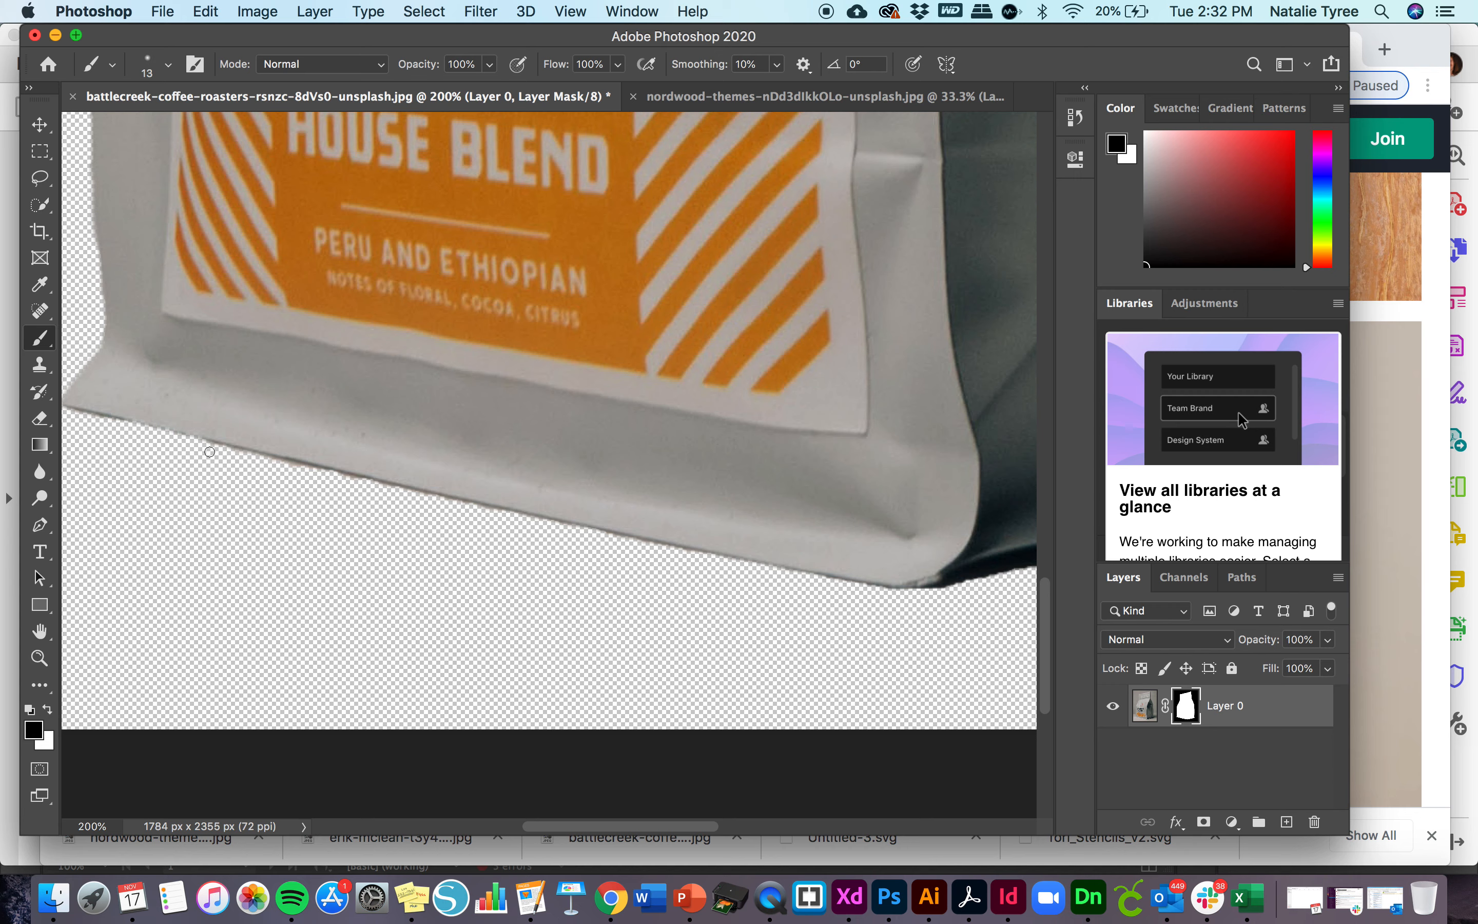
{"action": "left_click_drag", "start_coordinate": [207, 446], "coordinate": [466, 512]}
{"action": "key", "text": "super+minus"}
{"action": "key", "text": "super+minus"}
{"action": "scroll", "coordinate": [611, 465], "scroll_direction": "up", "scroll_amount": 5}
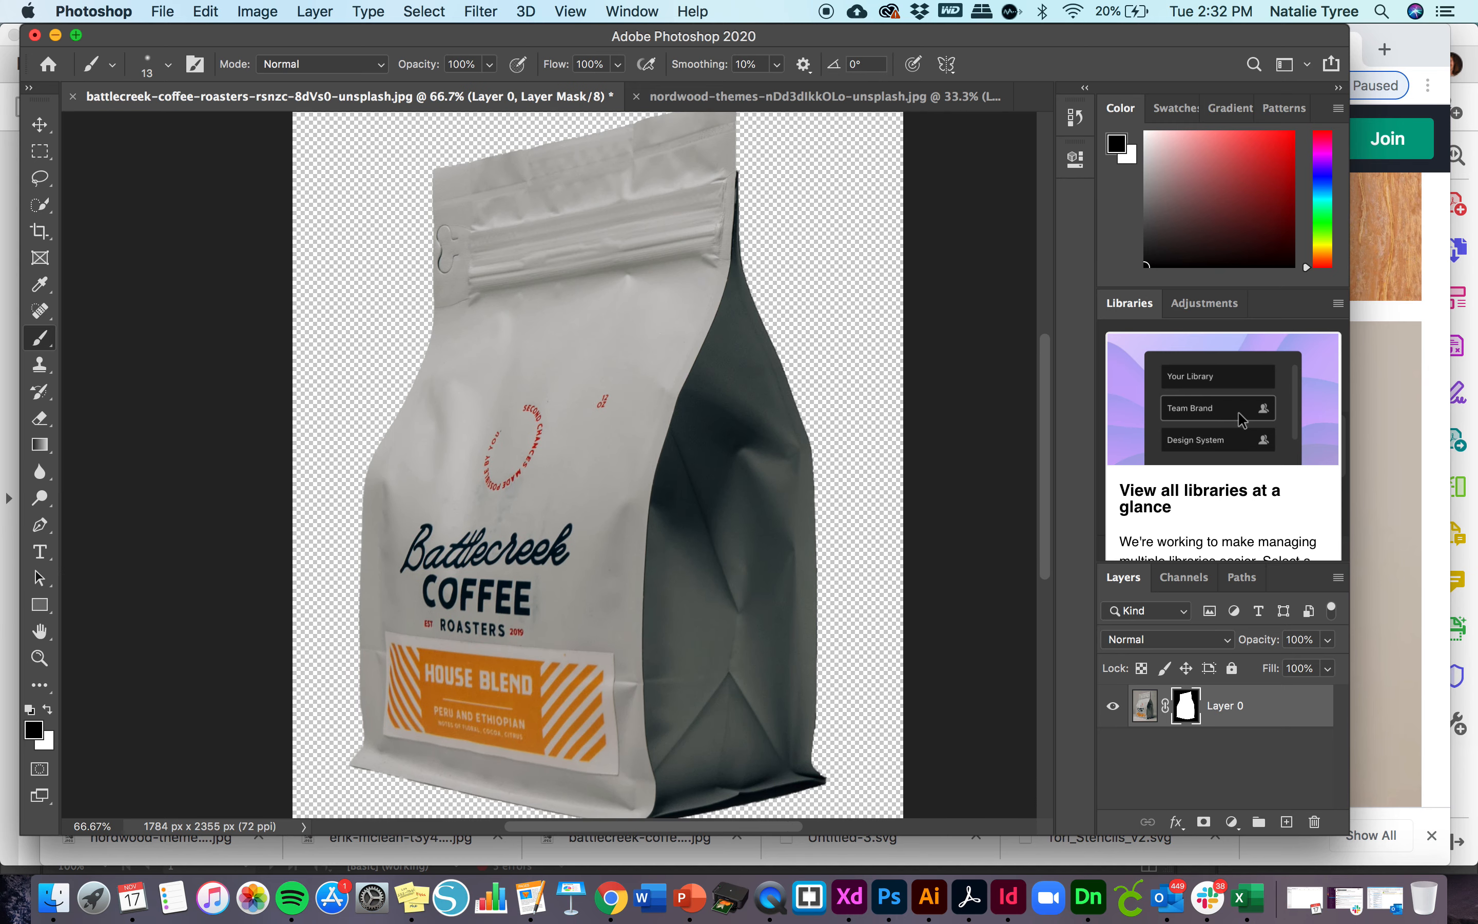
{"action": "scroll", "coordinate": [592, 471], "scroll_direction": "up", "scroll_amount": 3}
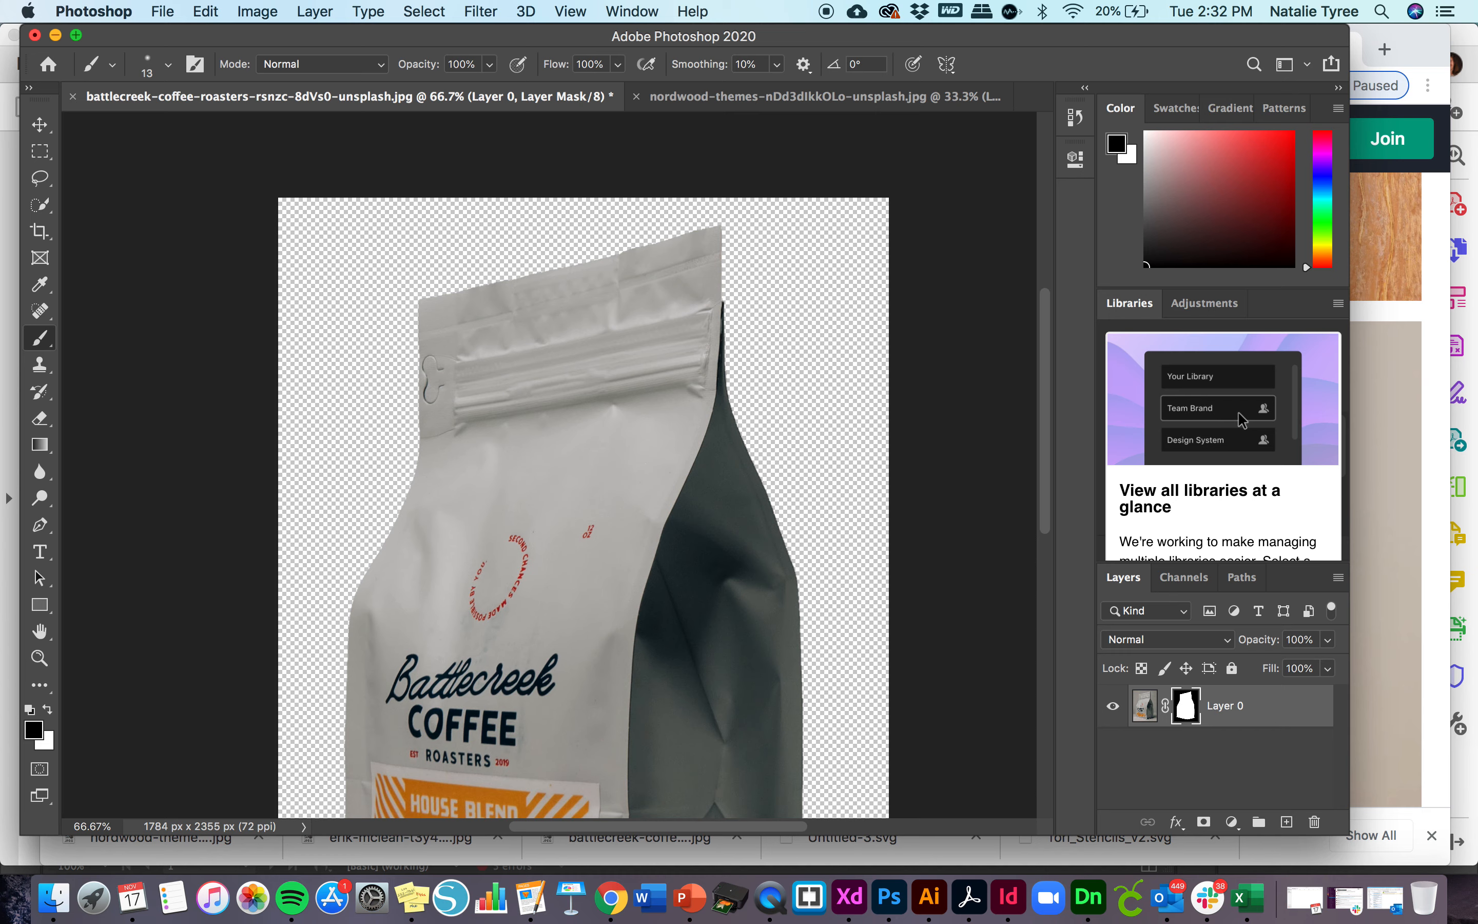
{"action": "key", "text": "super+minus"}
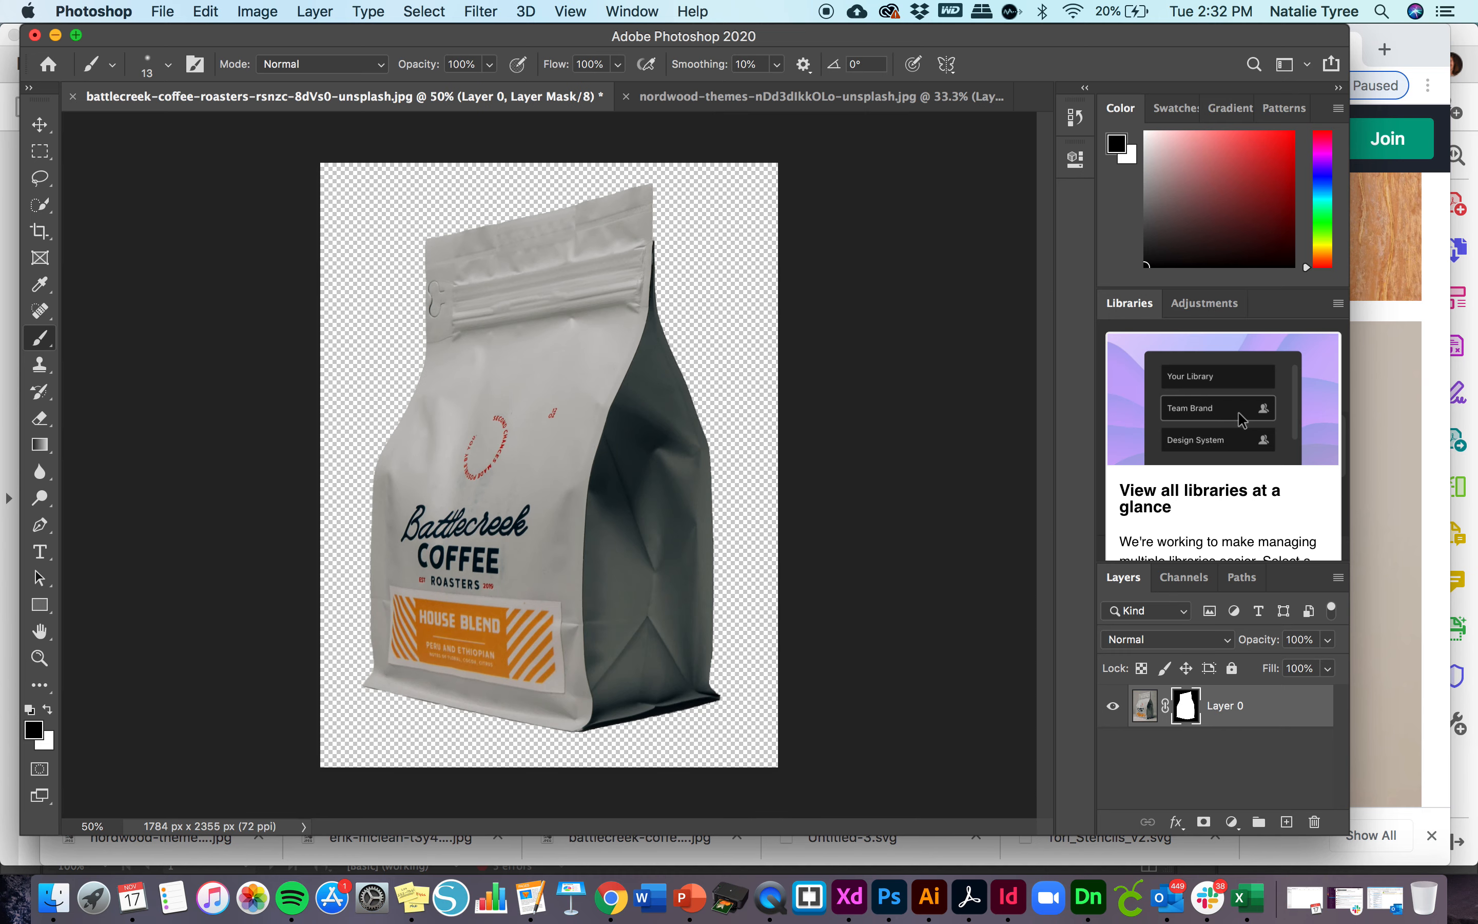
- In the nordwood-themes mug image, select the white mug and its handle with the Object Selection tool
{"action": "left_click", "coordinate": [710, 101]}
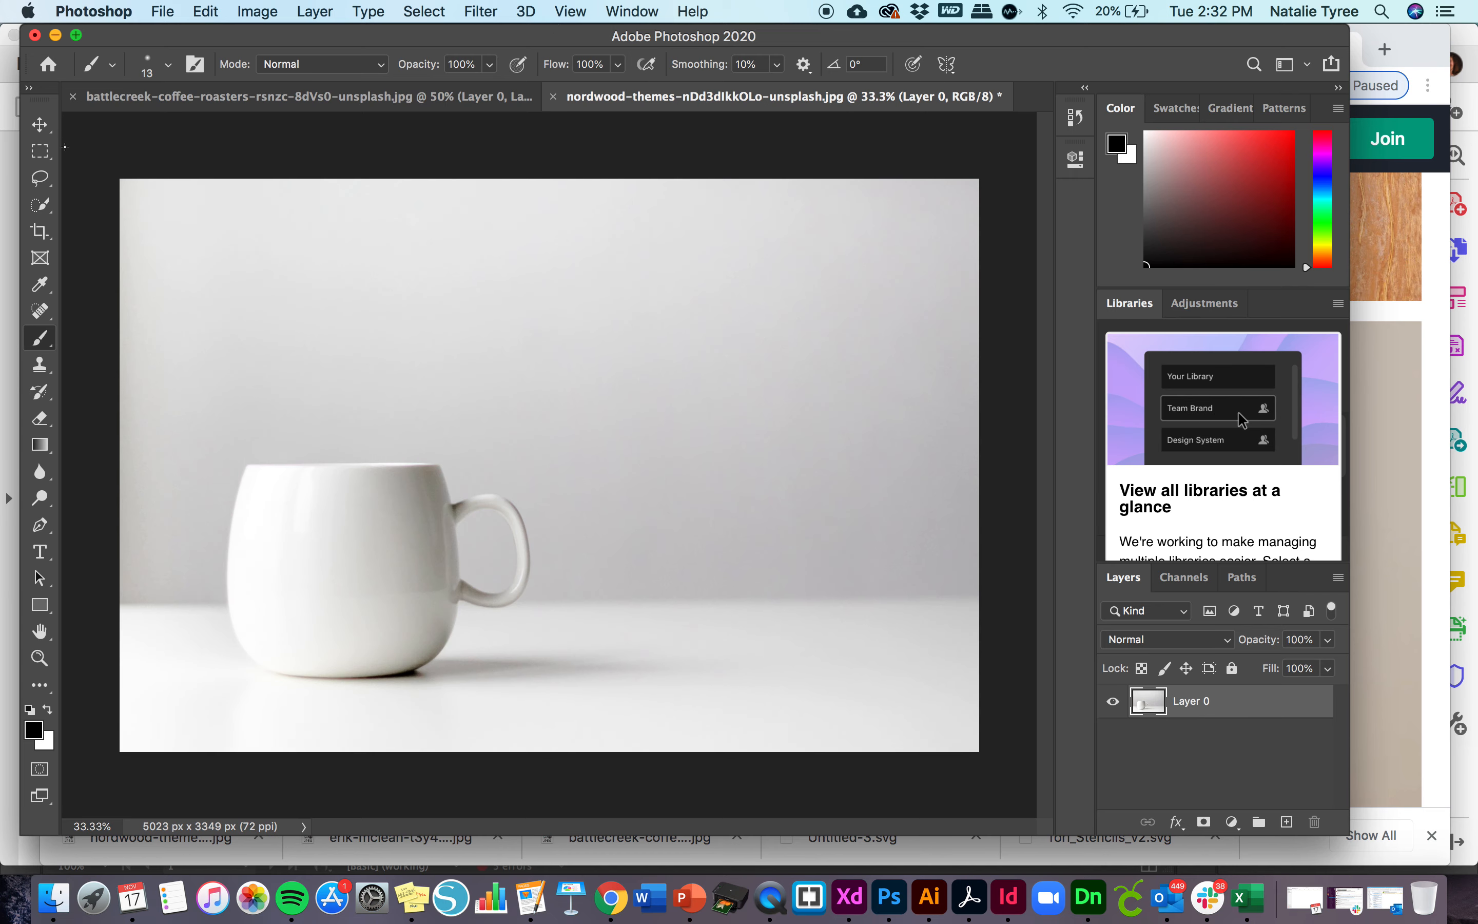
{"action": "left_click", "coordinate": [41, 153]}
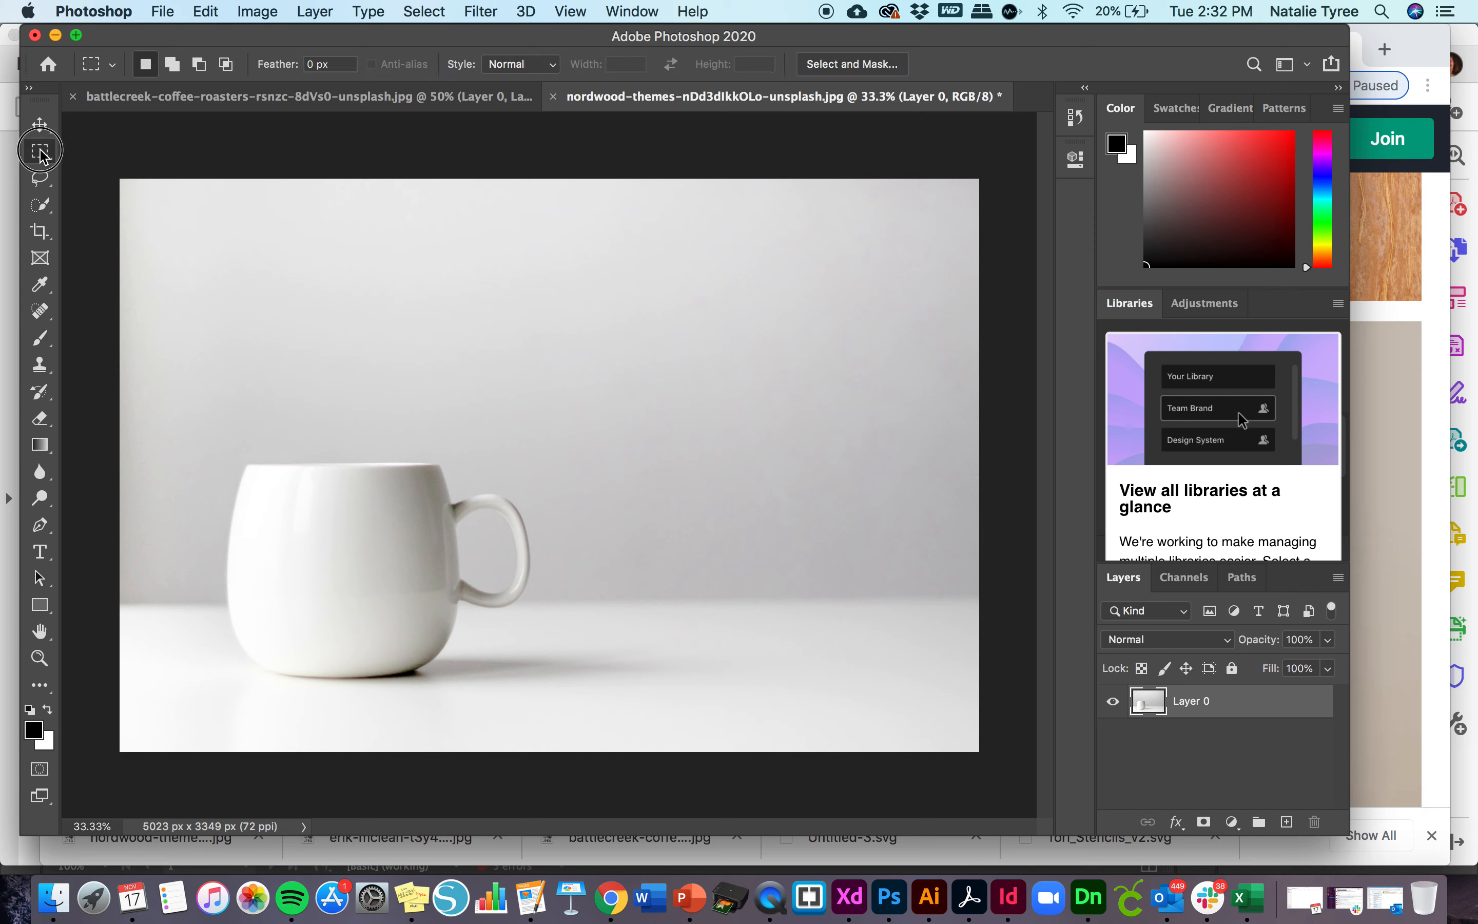
{"action": "left_click", "coordinate": [34, 154]}
{"action": "left_click", "coordinate": [41, 208]}
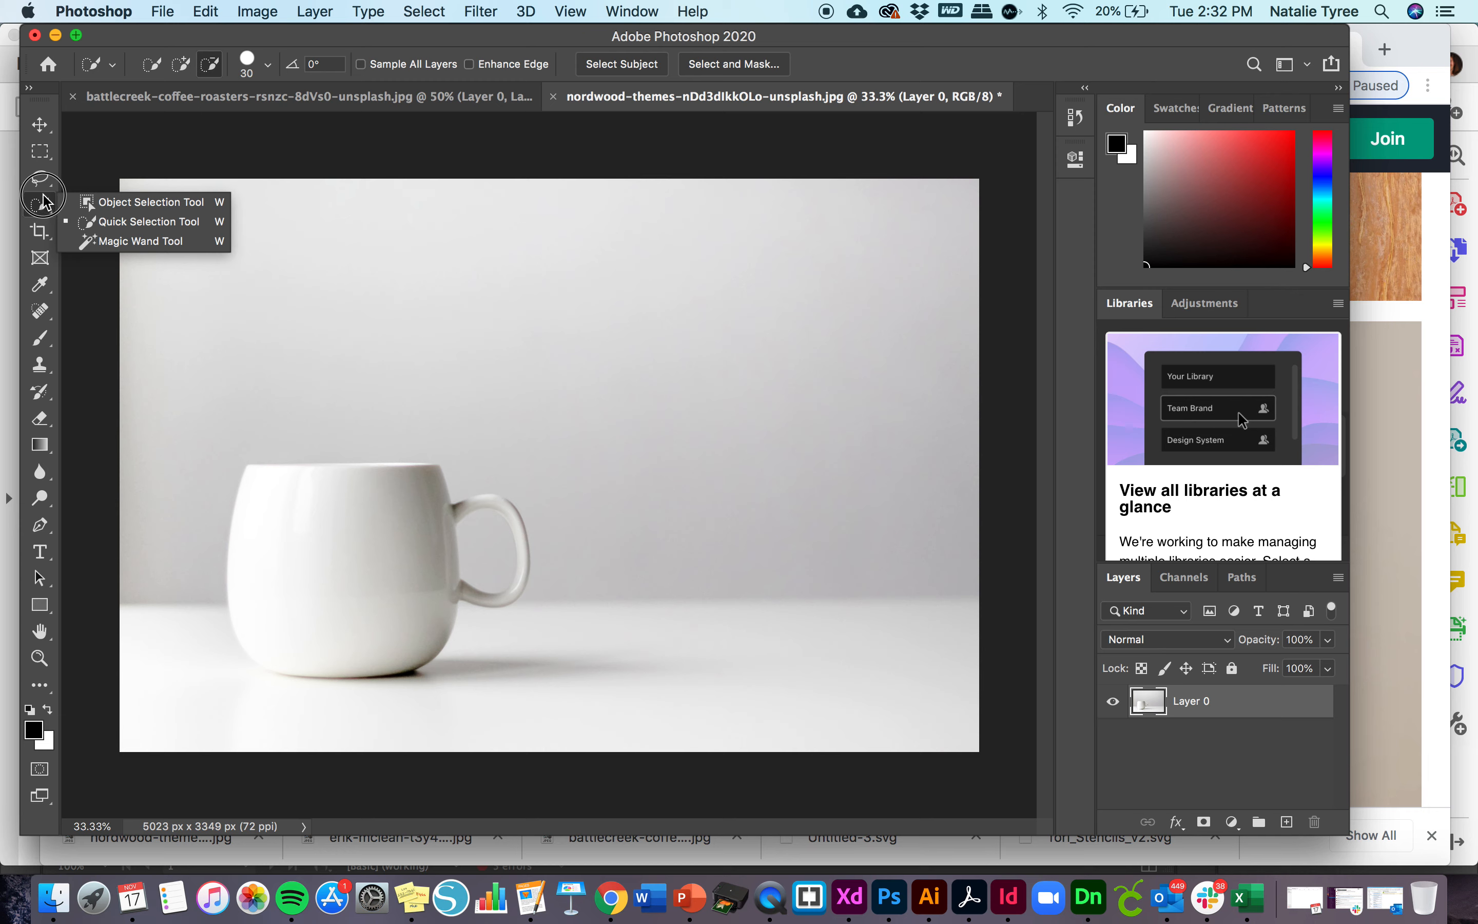
{"action": "left_click", "coordinate": [96, 205]}
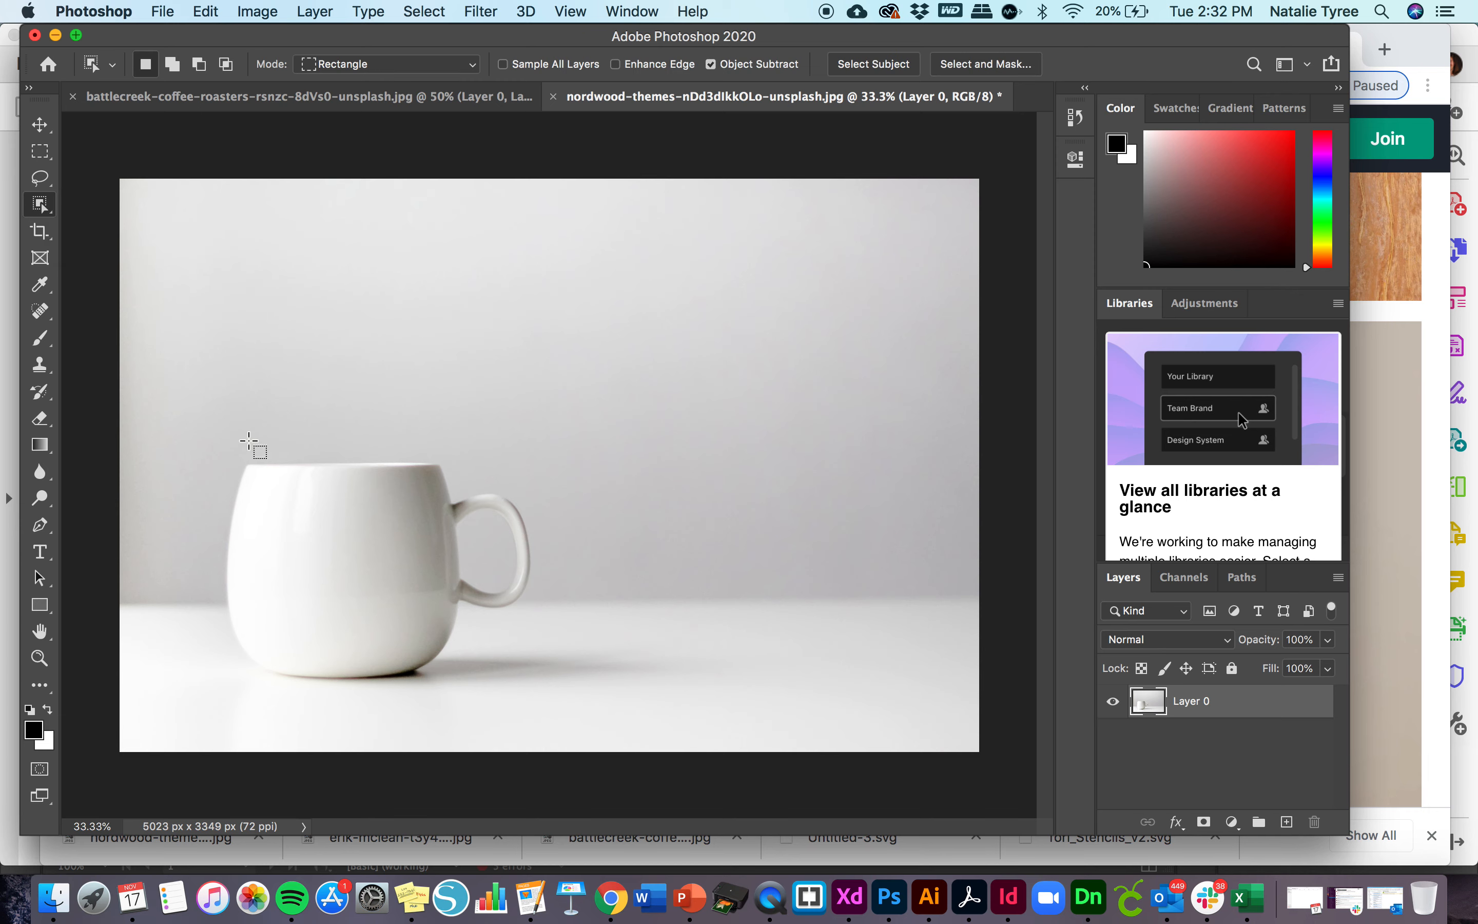
{"action": "left_click_drag", "start_coordinate": [217, 443], "coordinate": [540, 695]}
- Extend the mug selection with the Quick Selection tool to include the missing back rim
{"action": "left_click", "coordinate": [44, 207]}
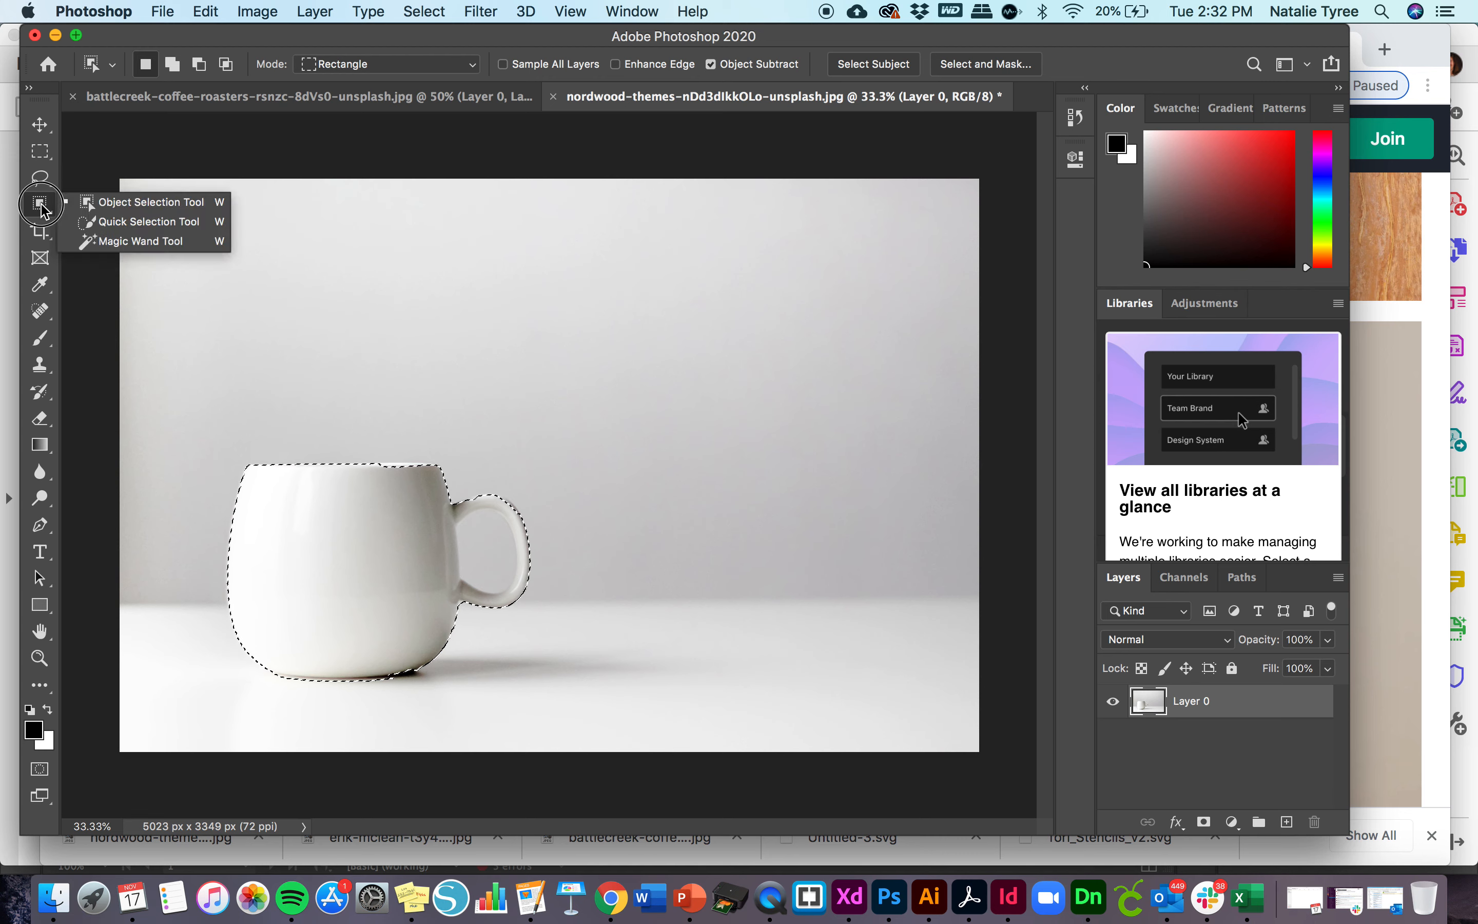
{"action": "left_click", "coordinate": [141, 221]}
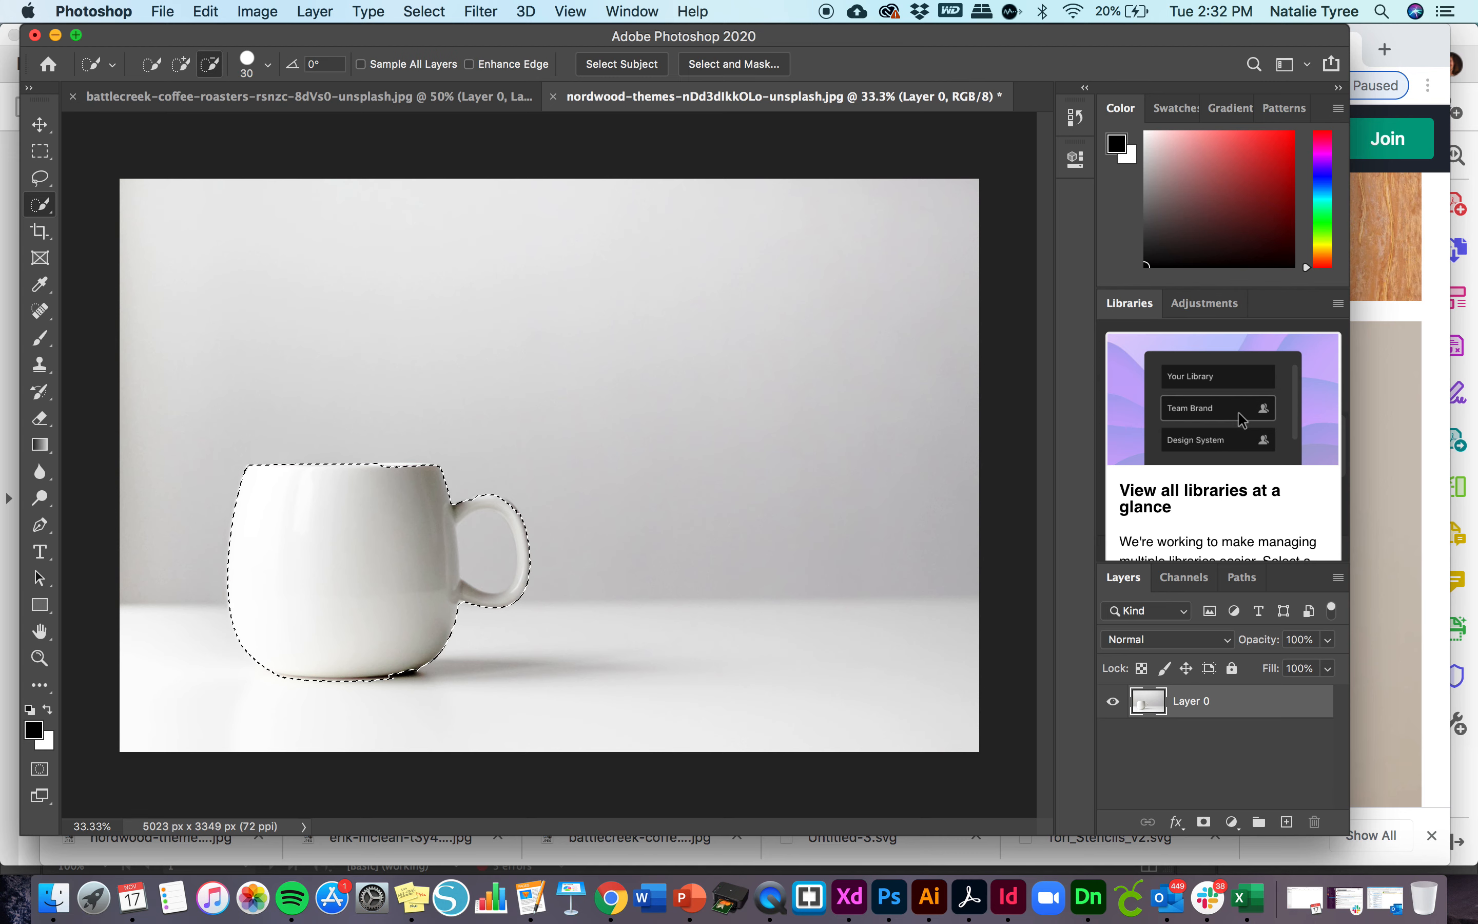
{"action": "left_click", "coordinate": [187, 66]}
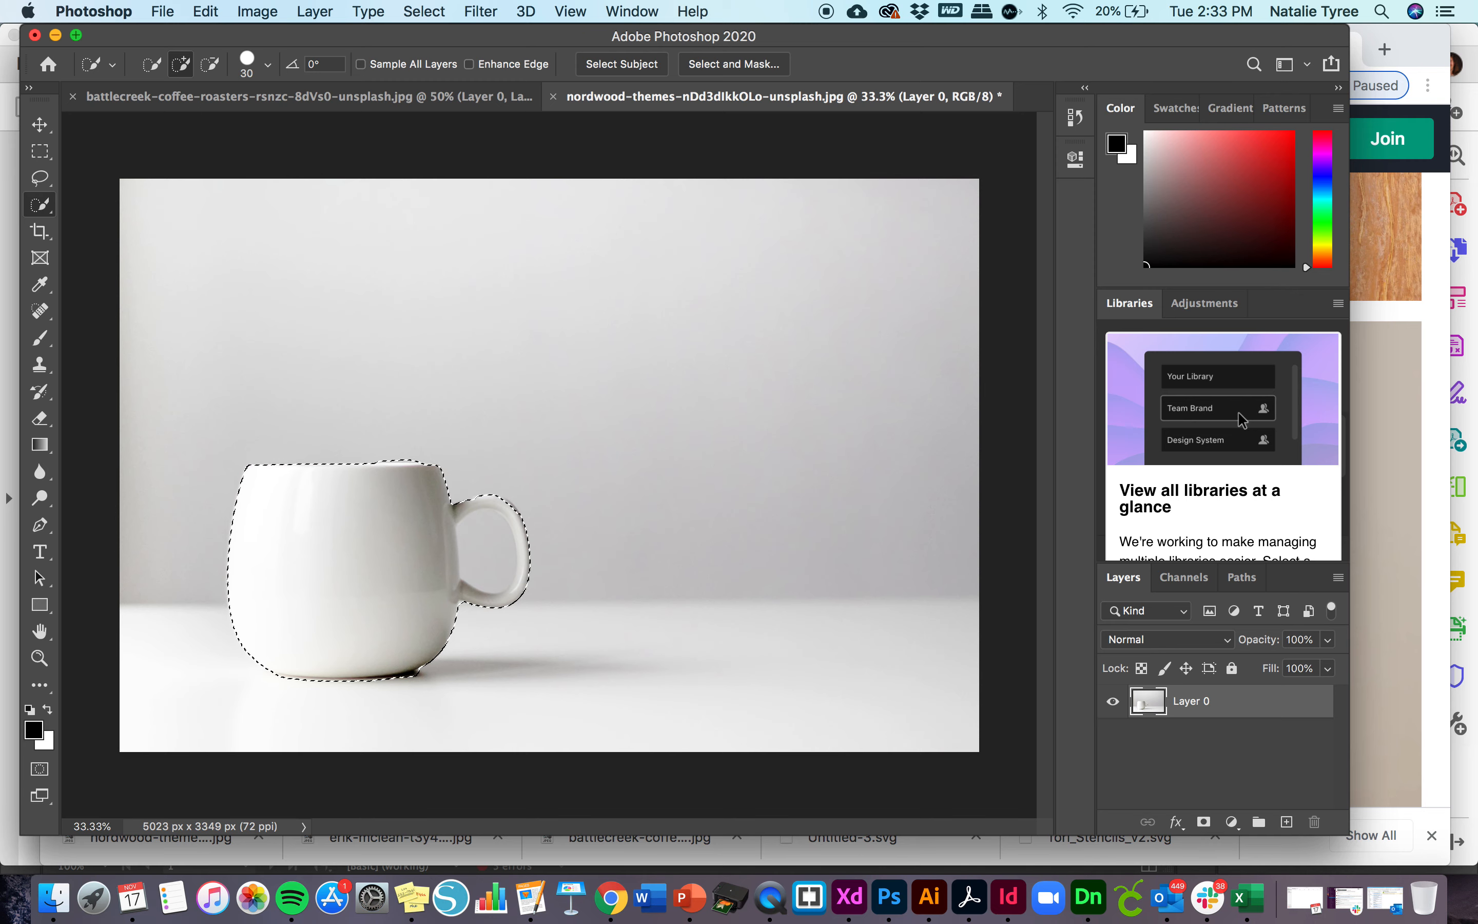
- Try a layer mask that hides the selected mug on Layer 0, and undo it
{"action": "left_click", "coordinate": [314, 10]}
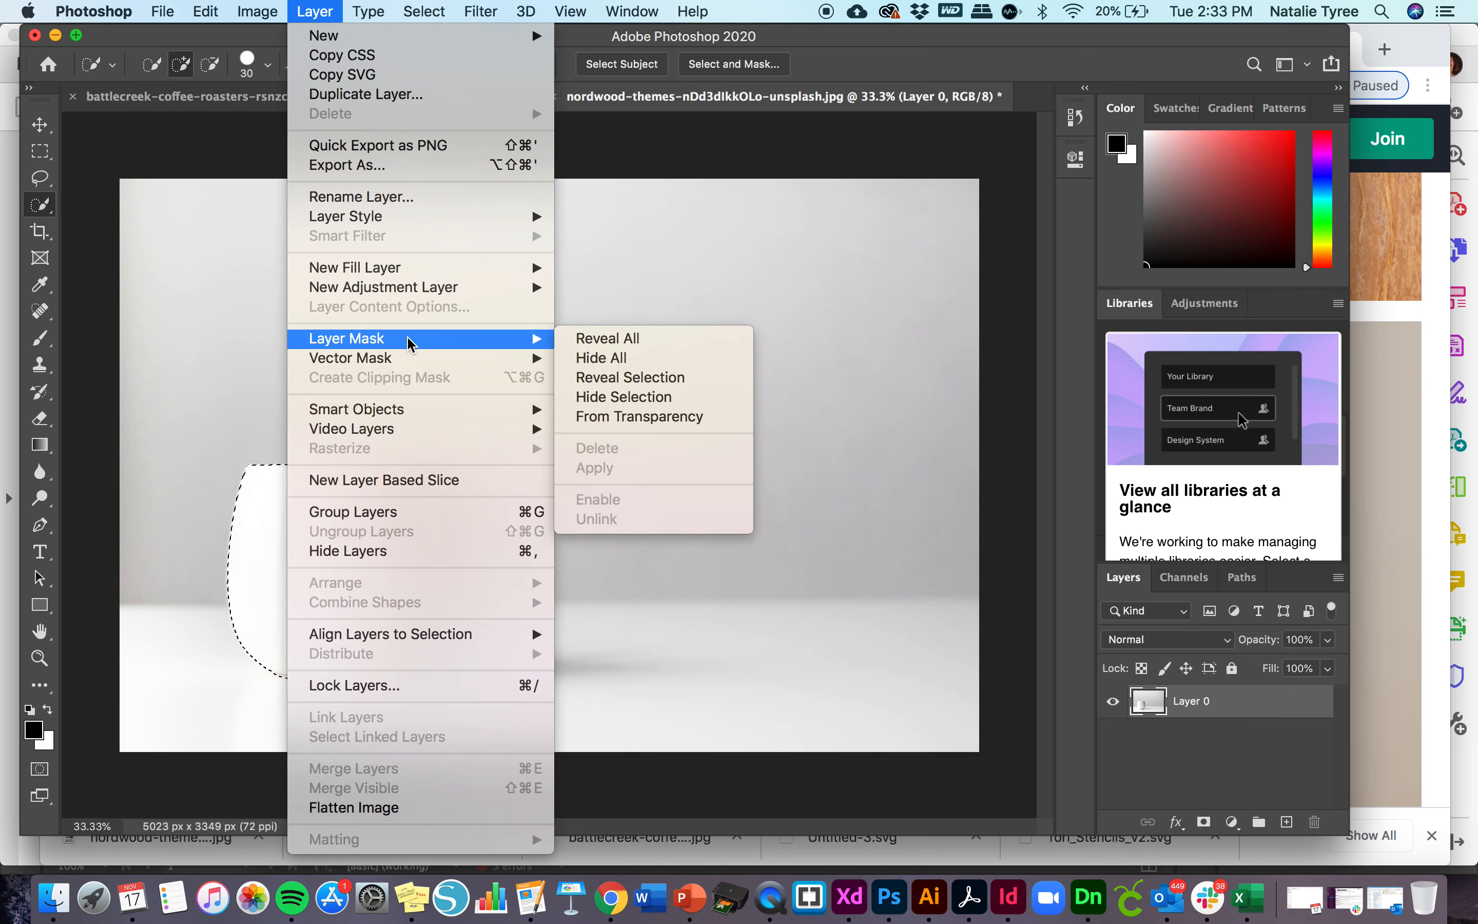
{"action": "left_click", "coordinate": [655, 397]}
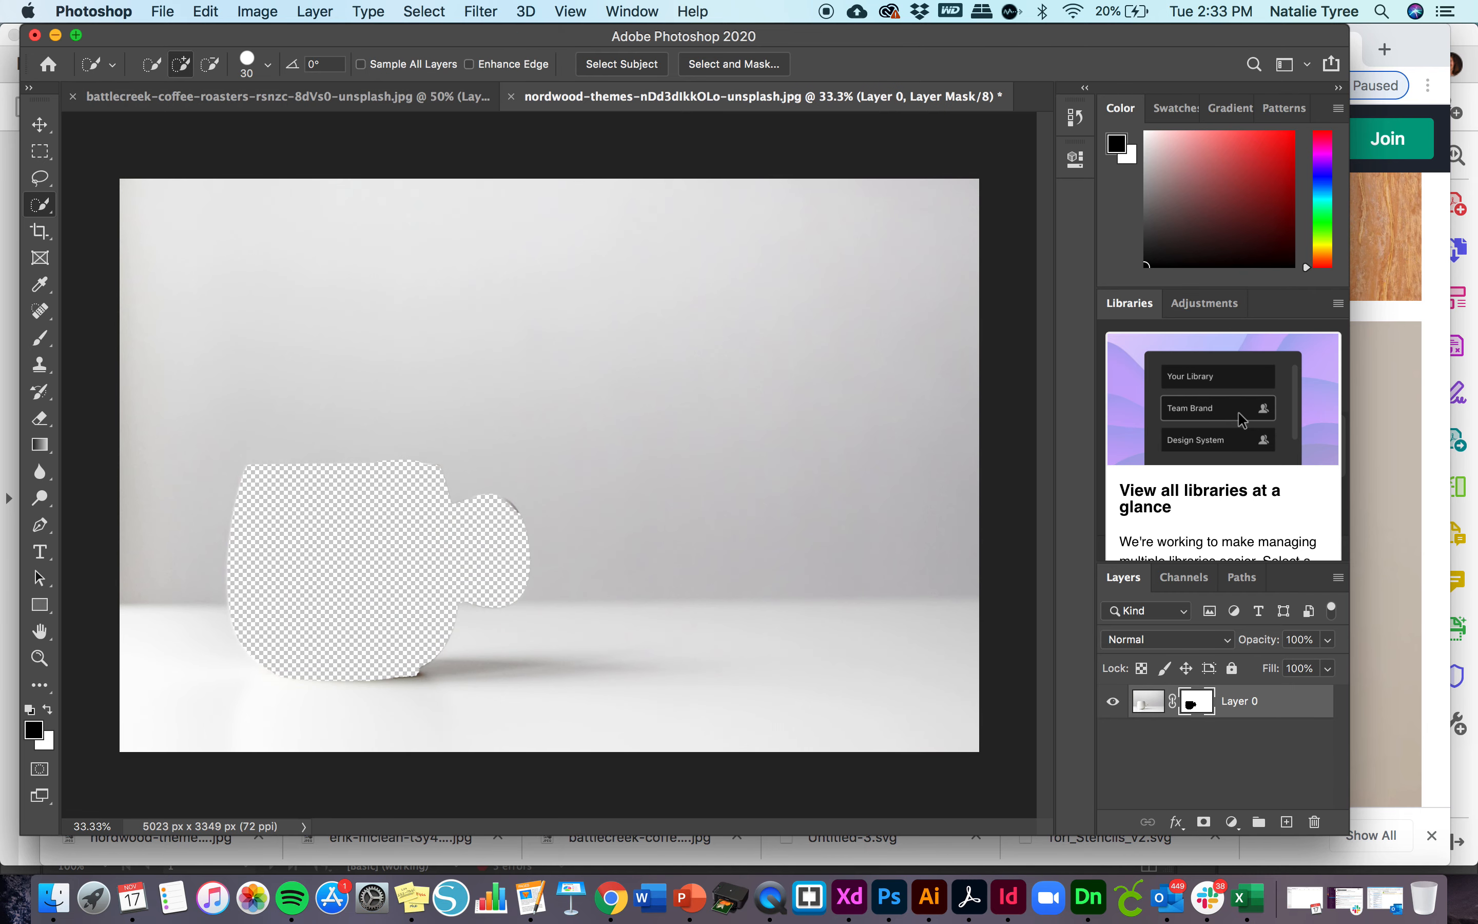
{"action": "key", "text": "super+z"}
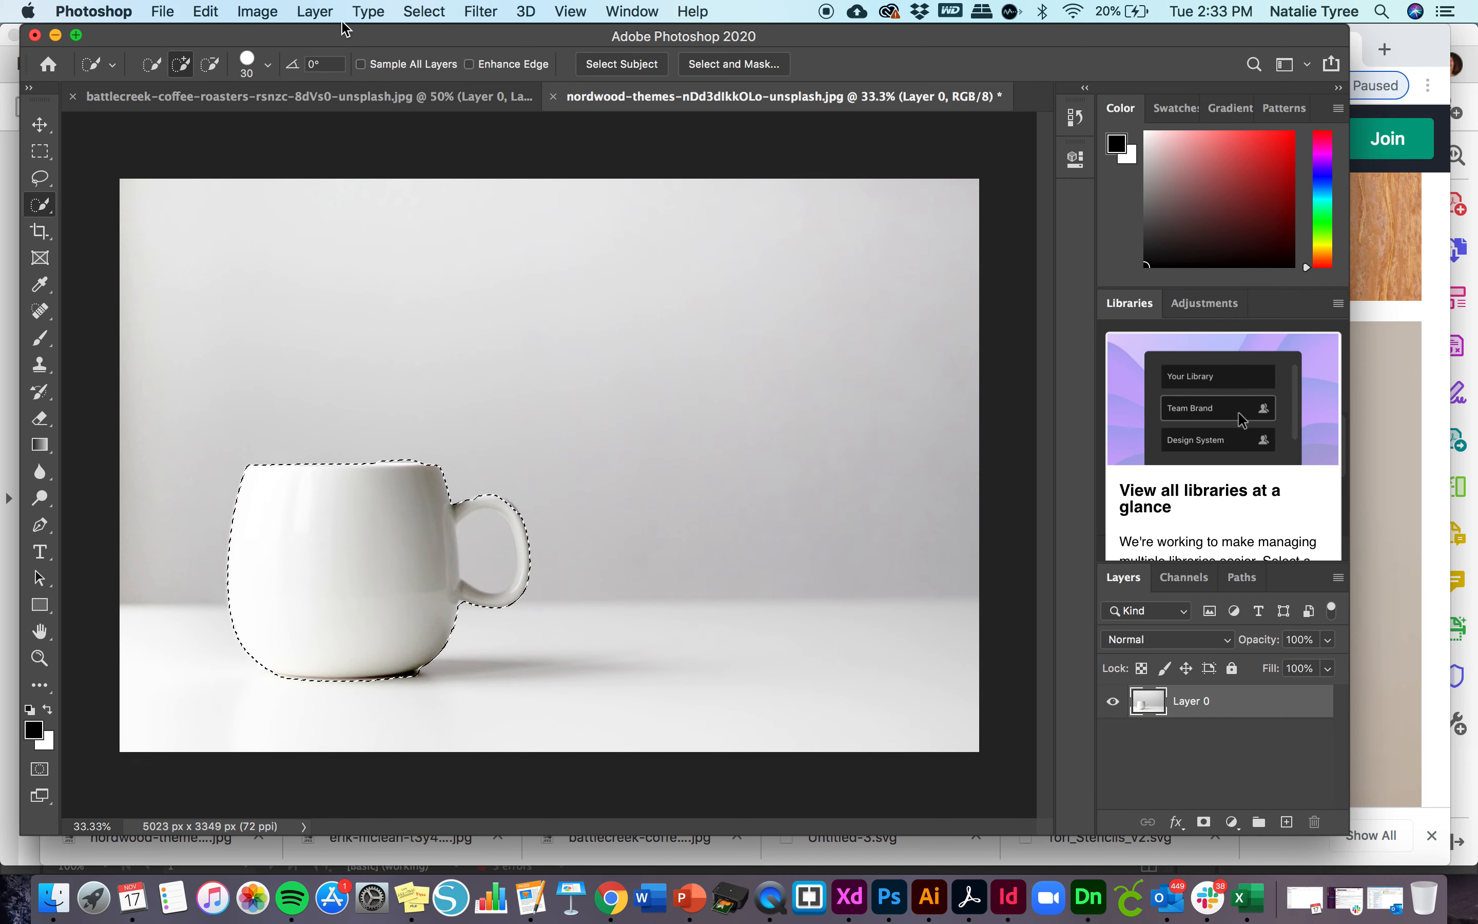
- Add a layer mask to Layer 0 that reveals only the selected mug
{"action": "left_click", "coordinate": [315, 11]}
{"action": "mouse_move", "coordinate": [514, 349]}
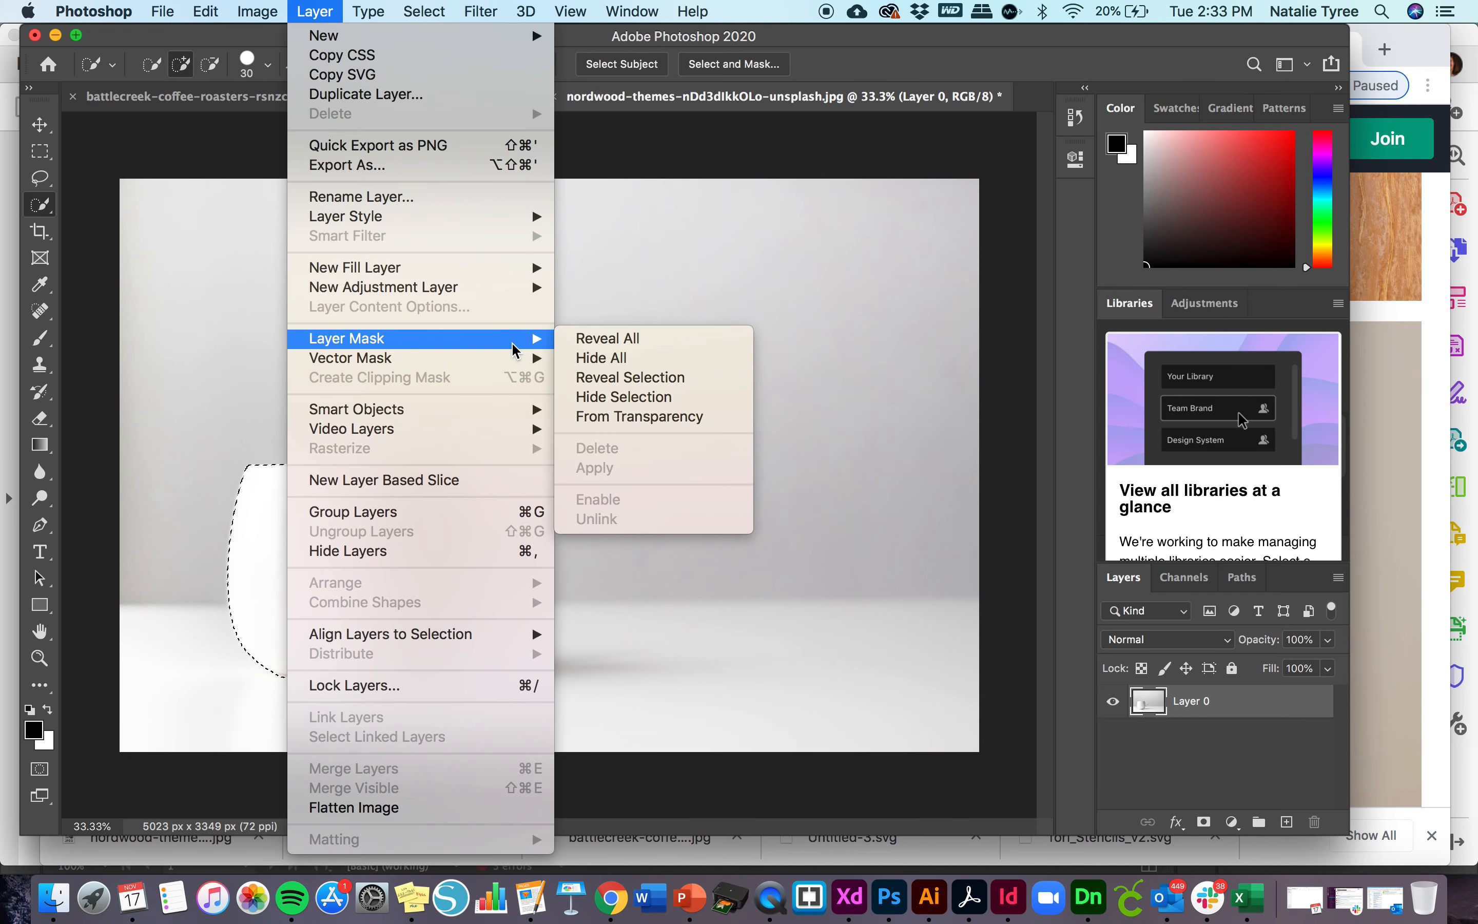
{"action": "left_click", "coordinate": [671, 379]}
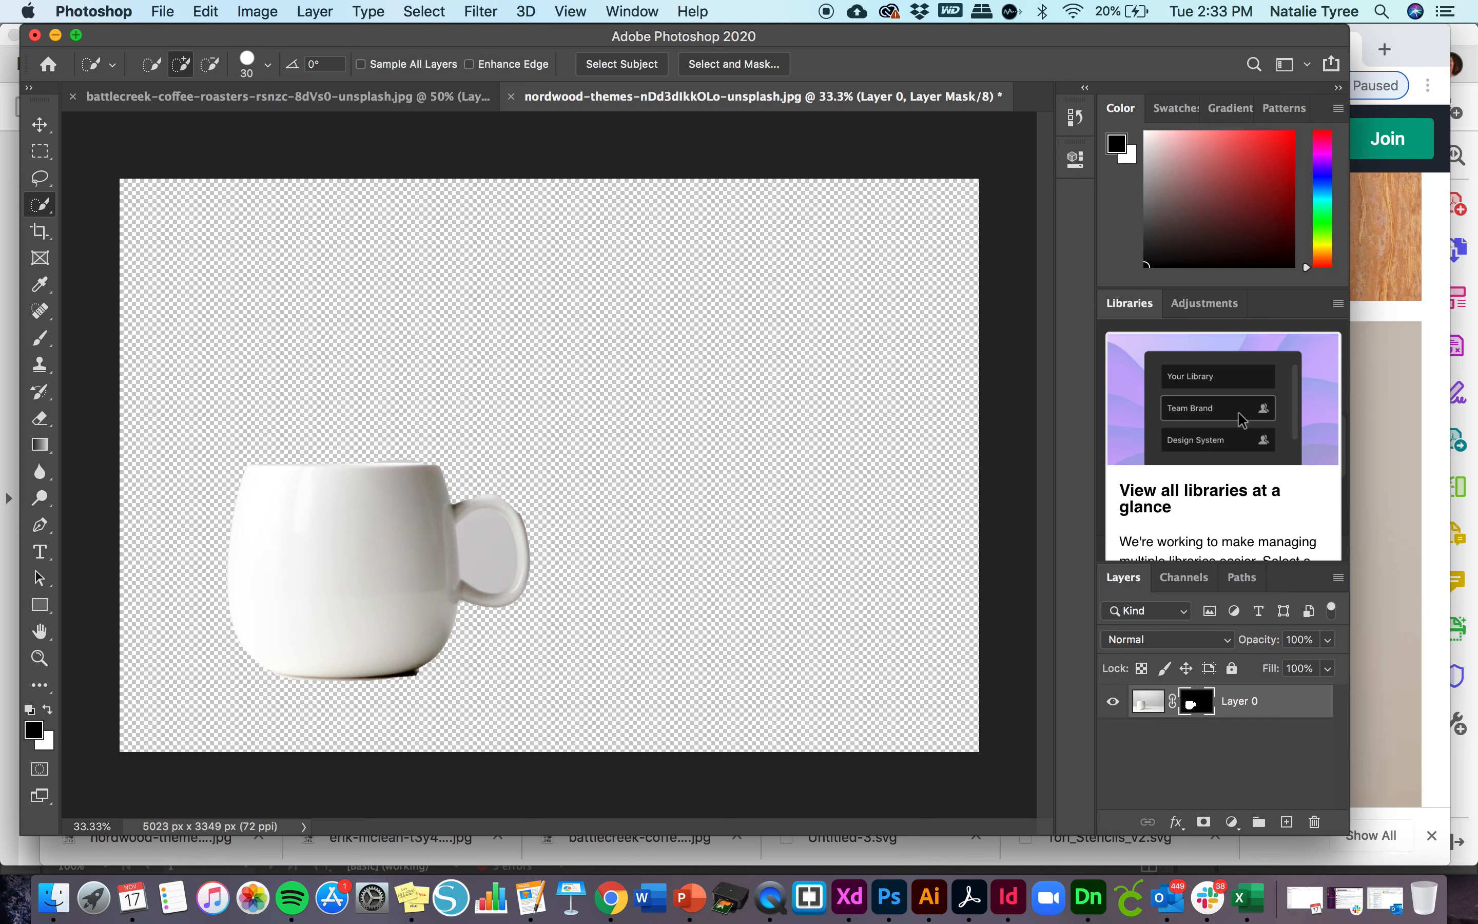
- Try to select the leftover strip along the mug's back rim with the Quick Selection tool, and deselect it
{"action": "key", "text": "super+plus"}
{"action": "key", "text": "super+plus"}
{"action": "scroll", "coordinate": [379, 455], "scroll_direction": "left", "scroll_amount": 5}
{"action": "scroll", "coordinate": [379, 456], "scroll_direction": "down", "scroll_amount": 4}
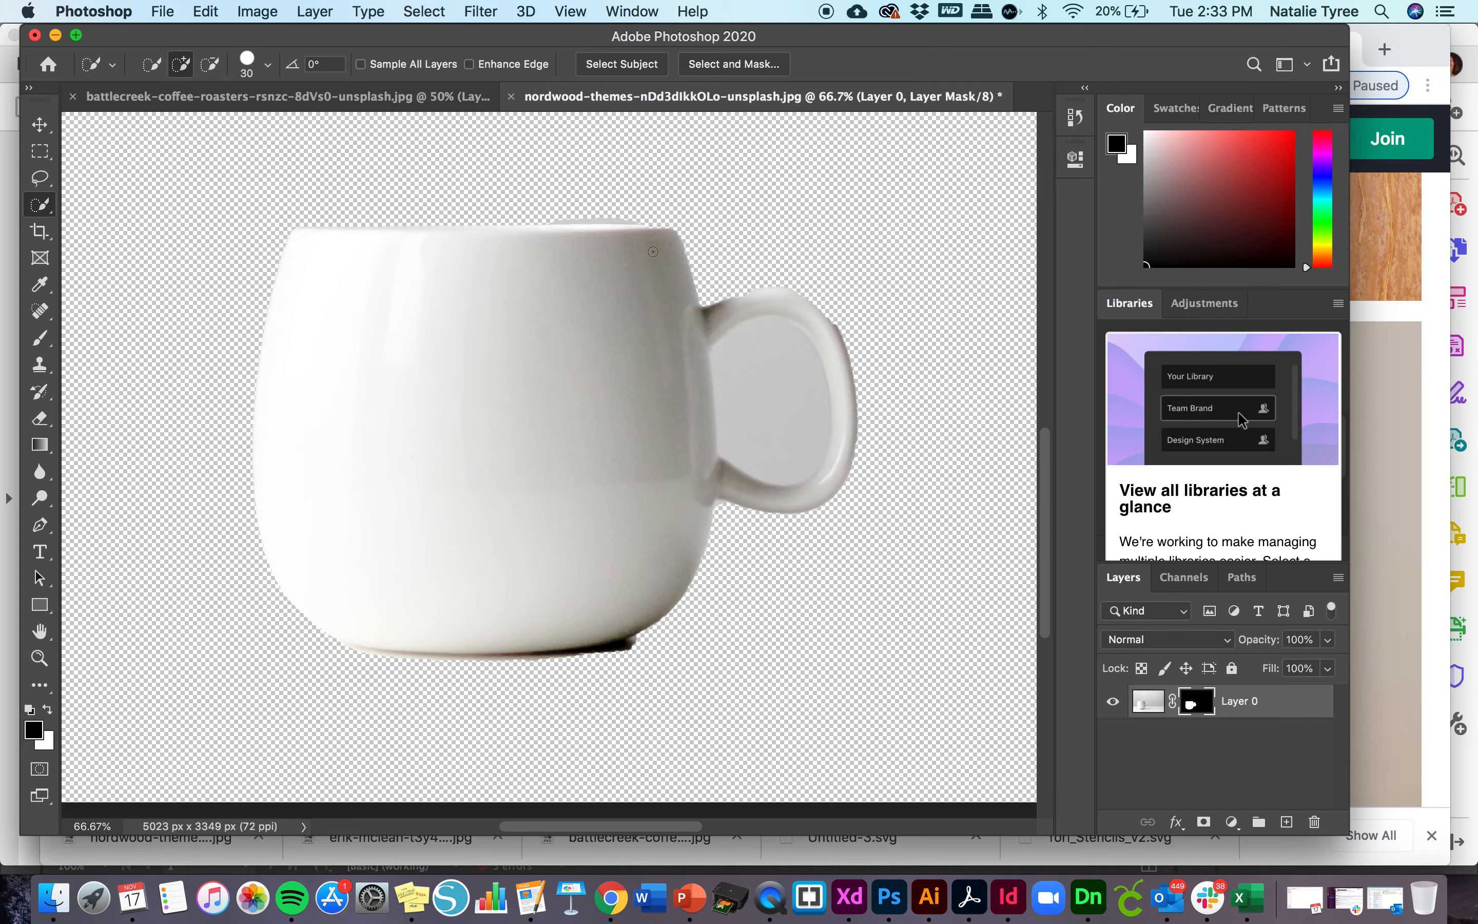
{"action": "left_click", "coordinate": [542, 217]}
{"action": "left_click_drag", "start_coordinate": [558, 217], "coordinate": [644, 218]}
{"action": "key", "text": "super+d"}
- Set the brush size to 25 and paint black on the mask to hide the dark shadow remnant under the mug's base
{"action": "left_click", "coordinate": [41, 337]}
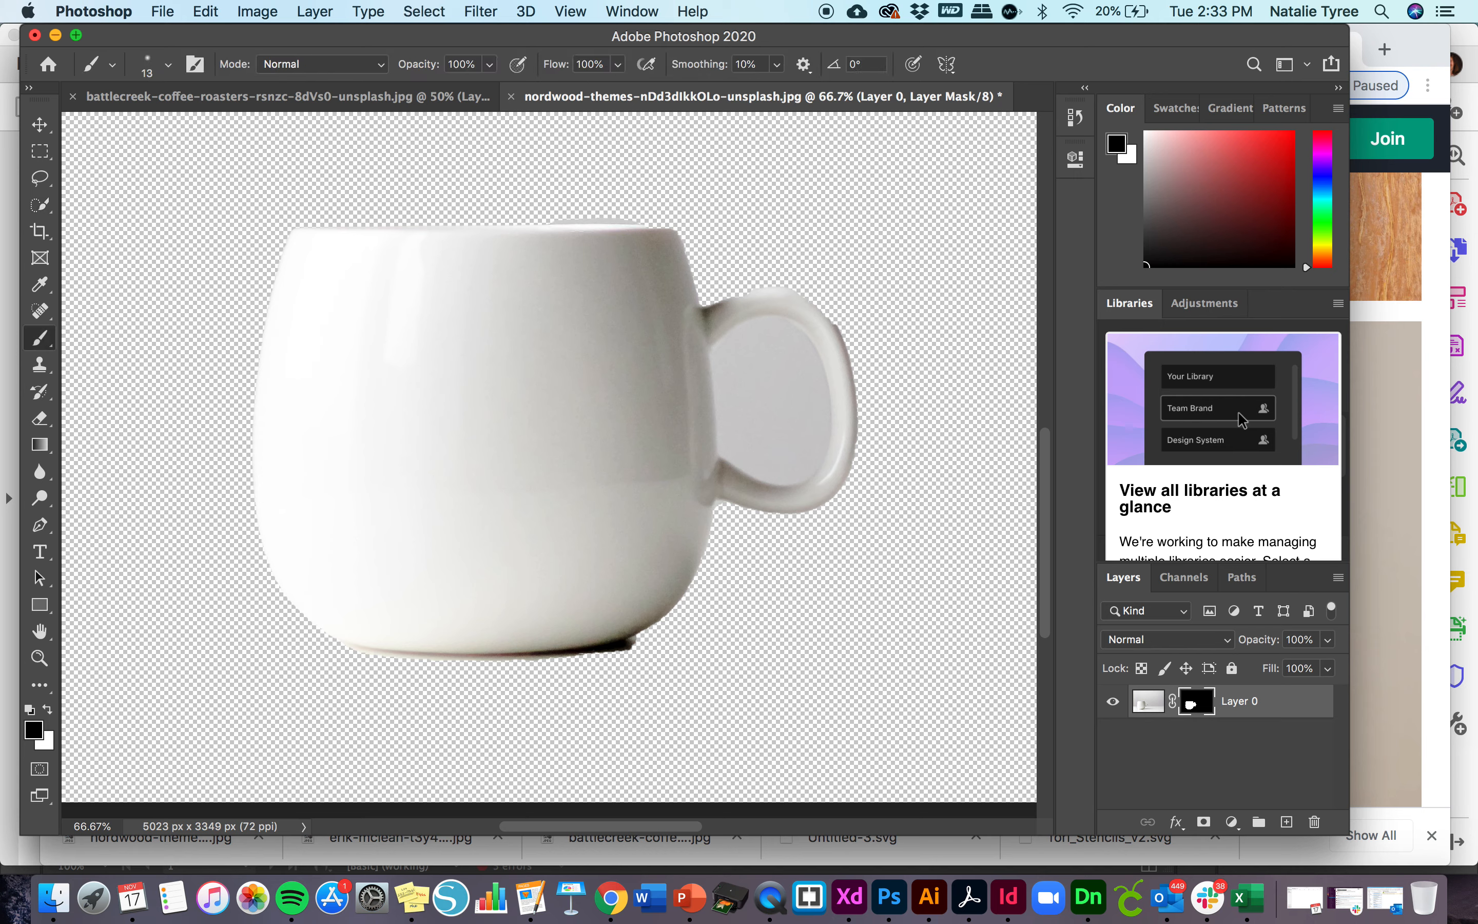
{"action": "left_click", "coordinate": [168, 64]}
{"action": "left_click_drag", "start_coordinate": [150, 125], "coordinate": [157, 126]}
{"action": "key", "text": "Return"}
{"action": "scroll", "coordinate": [508, 601], "scroll_direction": "down", "scroll_amount": 3}
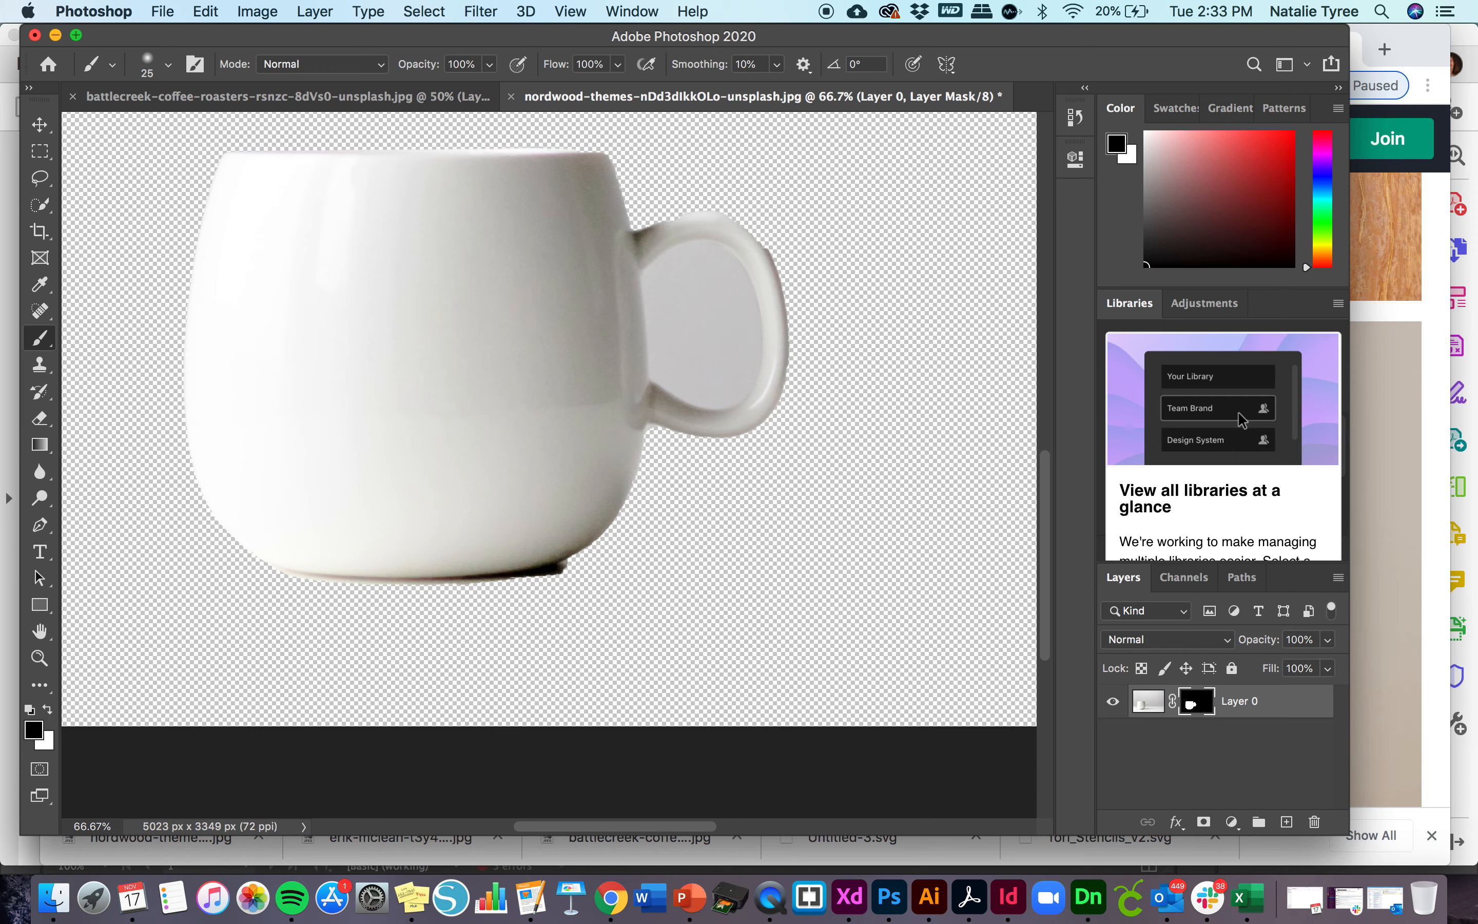
{"action": "left_click_drag", "start_coordinate": [567, 575], "coordinate": [402, 583]}
{"action": "key", "text": "super+z"}
{"action": "key", "text": "super+z"}
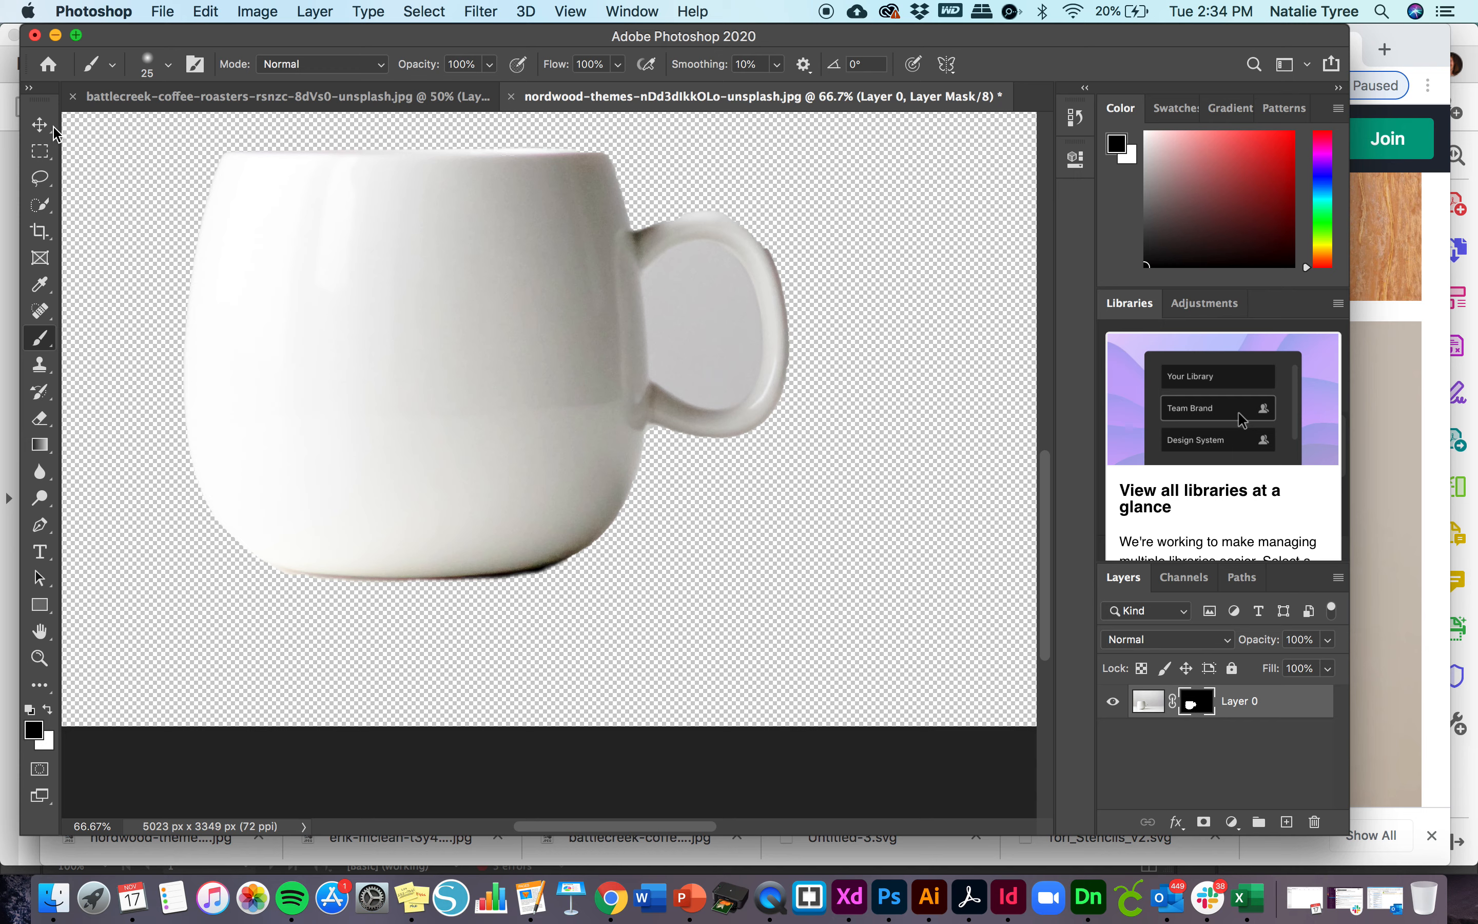
- With the layer mask active, try to select the background inside the handle using the Quick Selection tool, and deselect it
{"action": "left_click", "coordinate": [47, 205]}
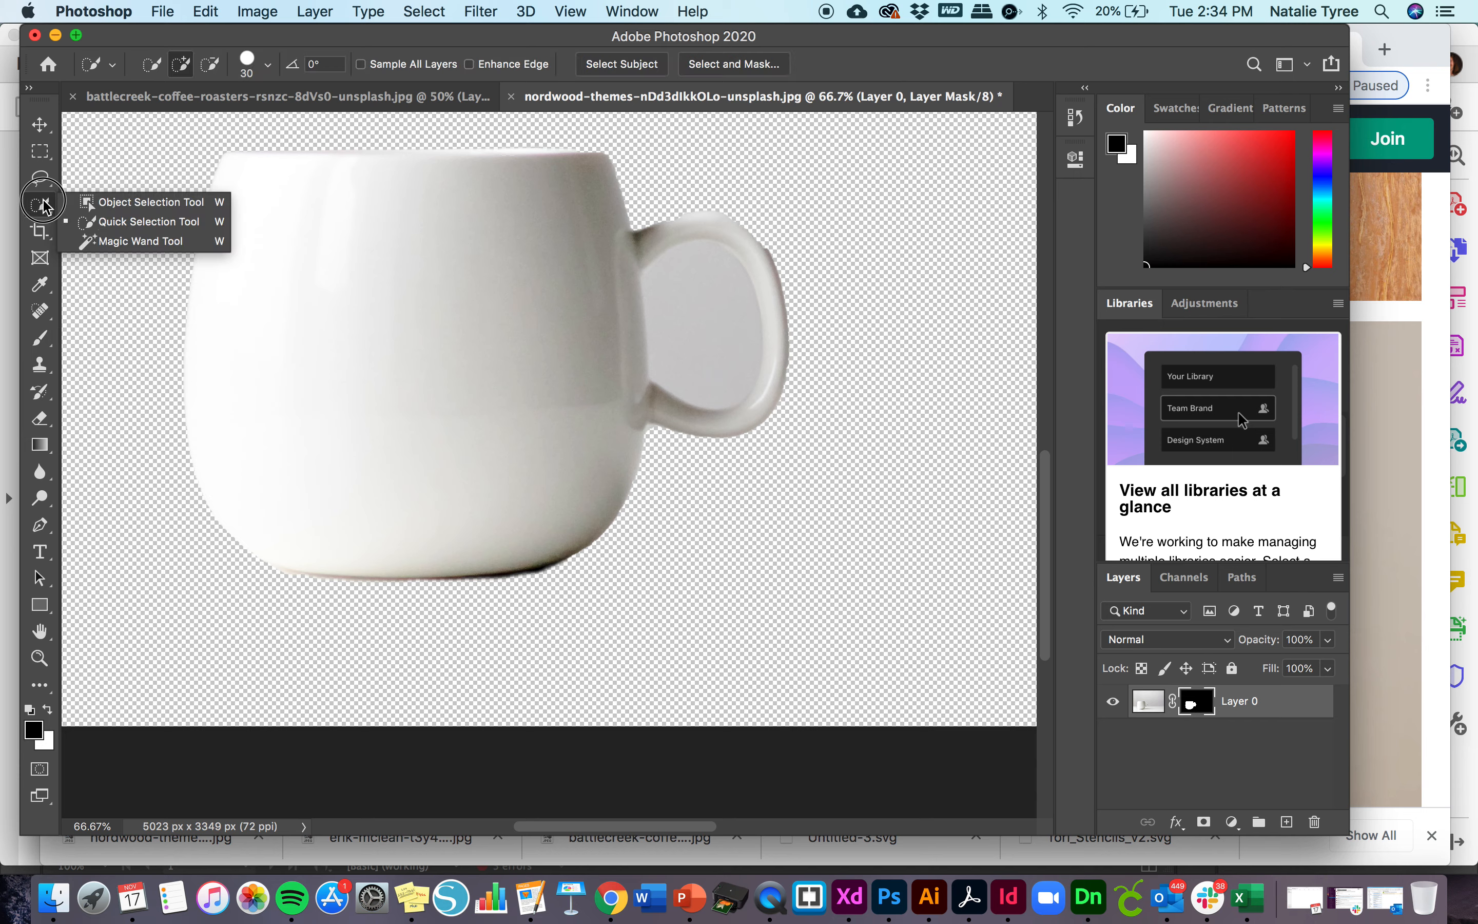
{"action": "left_click", "coordinate": [78, 222]}
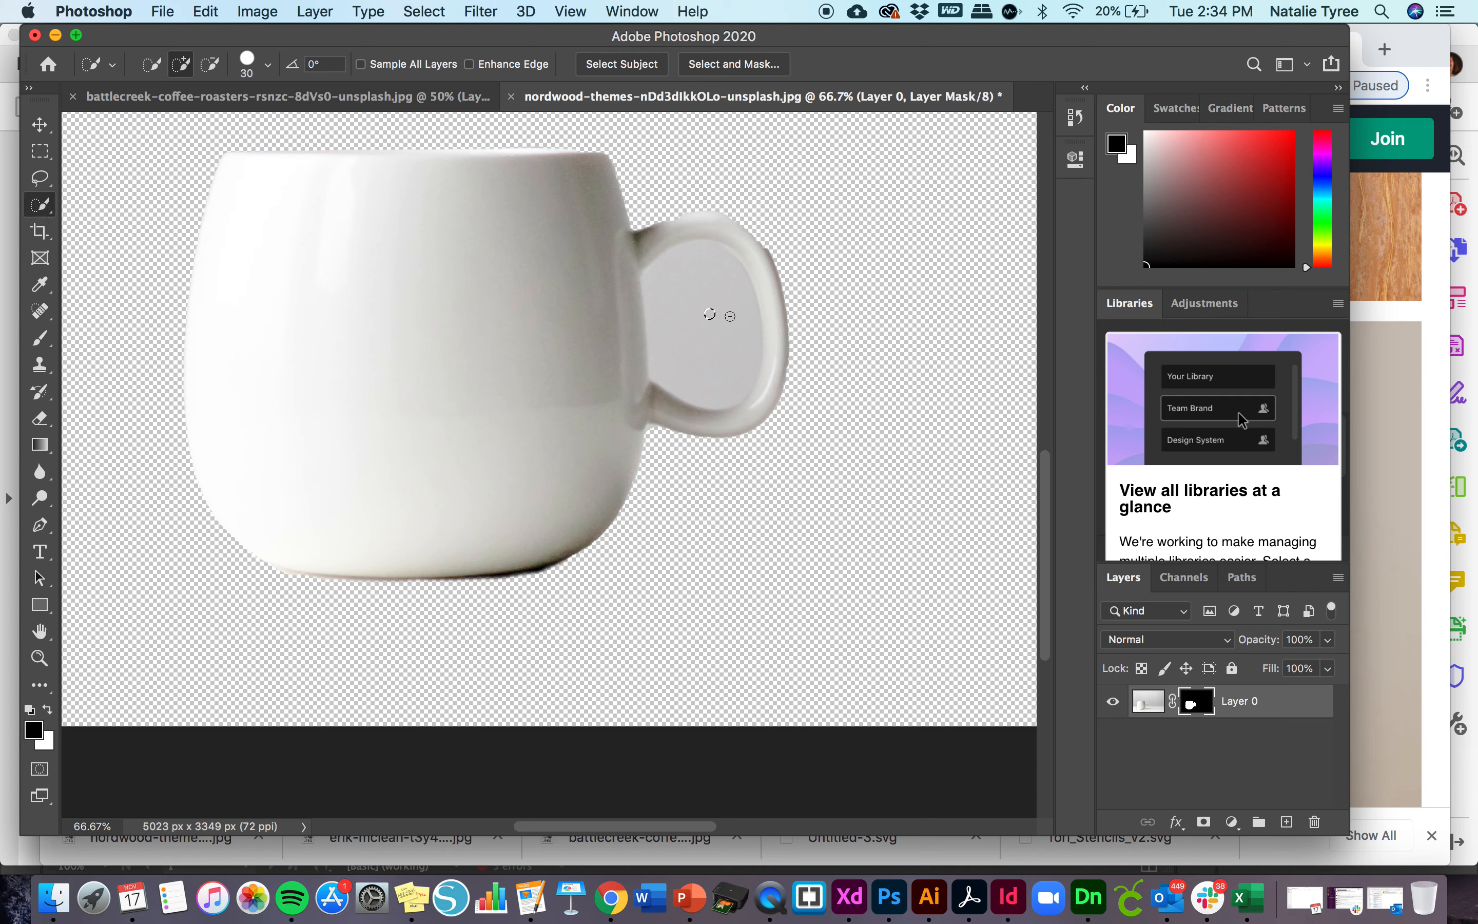
{"action": "left_click_drag", "start_coordinate": [730, 317], "coordinate": [717, 295]}
{"action": "key", "text": "super+d"}
- Try the Magic Eraser tool at tolerance 32 on the layer image's grey background inside the handle, and undo it
{"action": "left_click", "coordinate": [38, 431]}
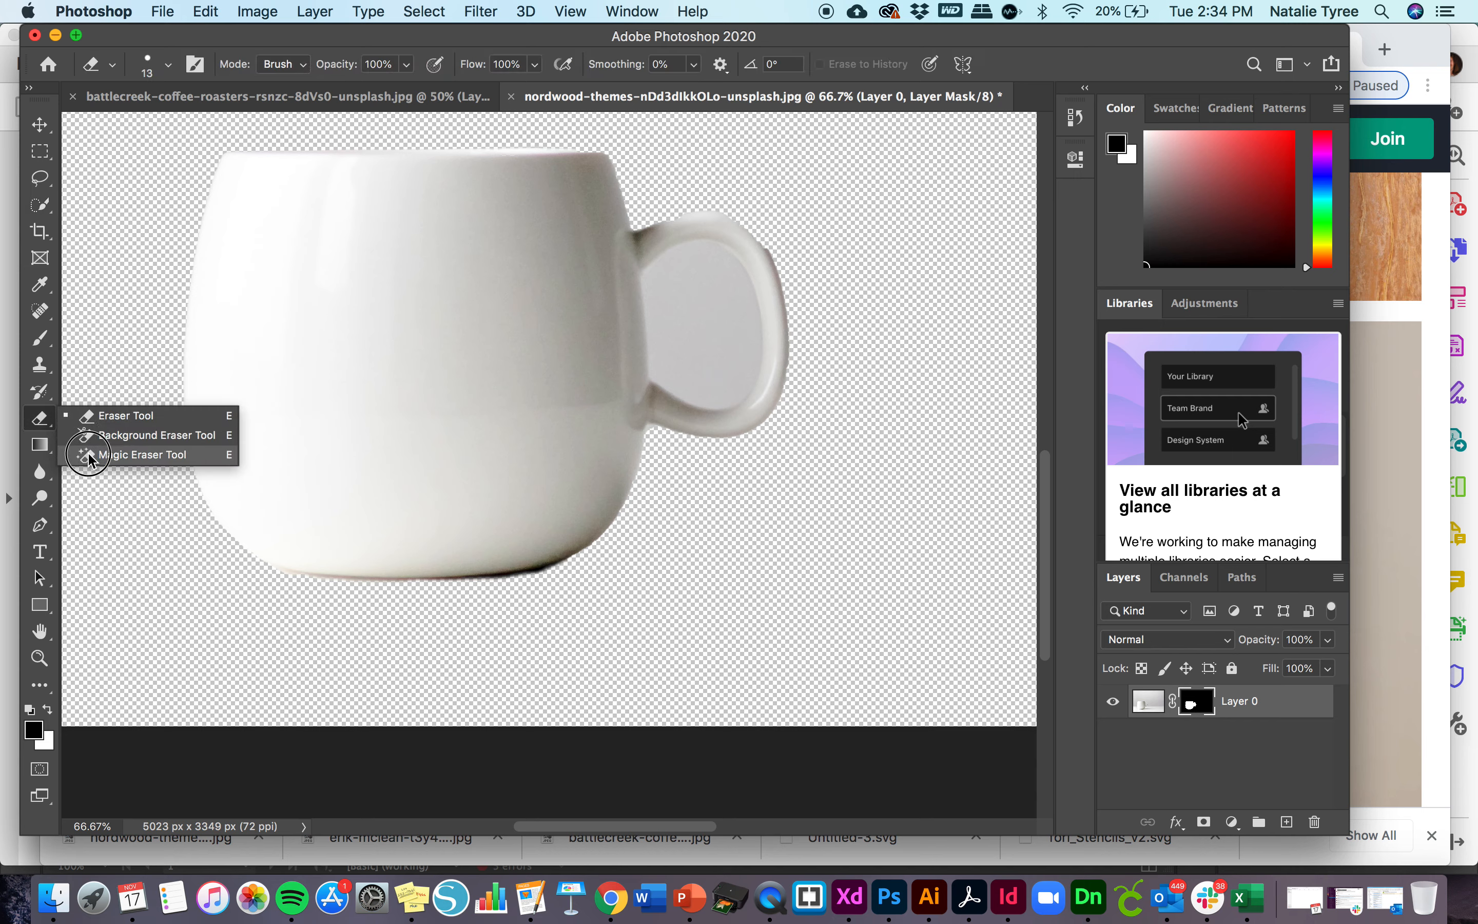
{"action": "left_click", "coordinate": [89, 455]}
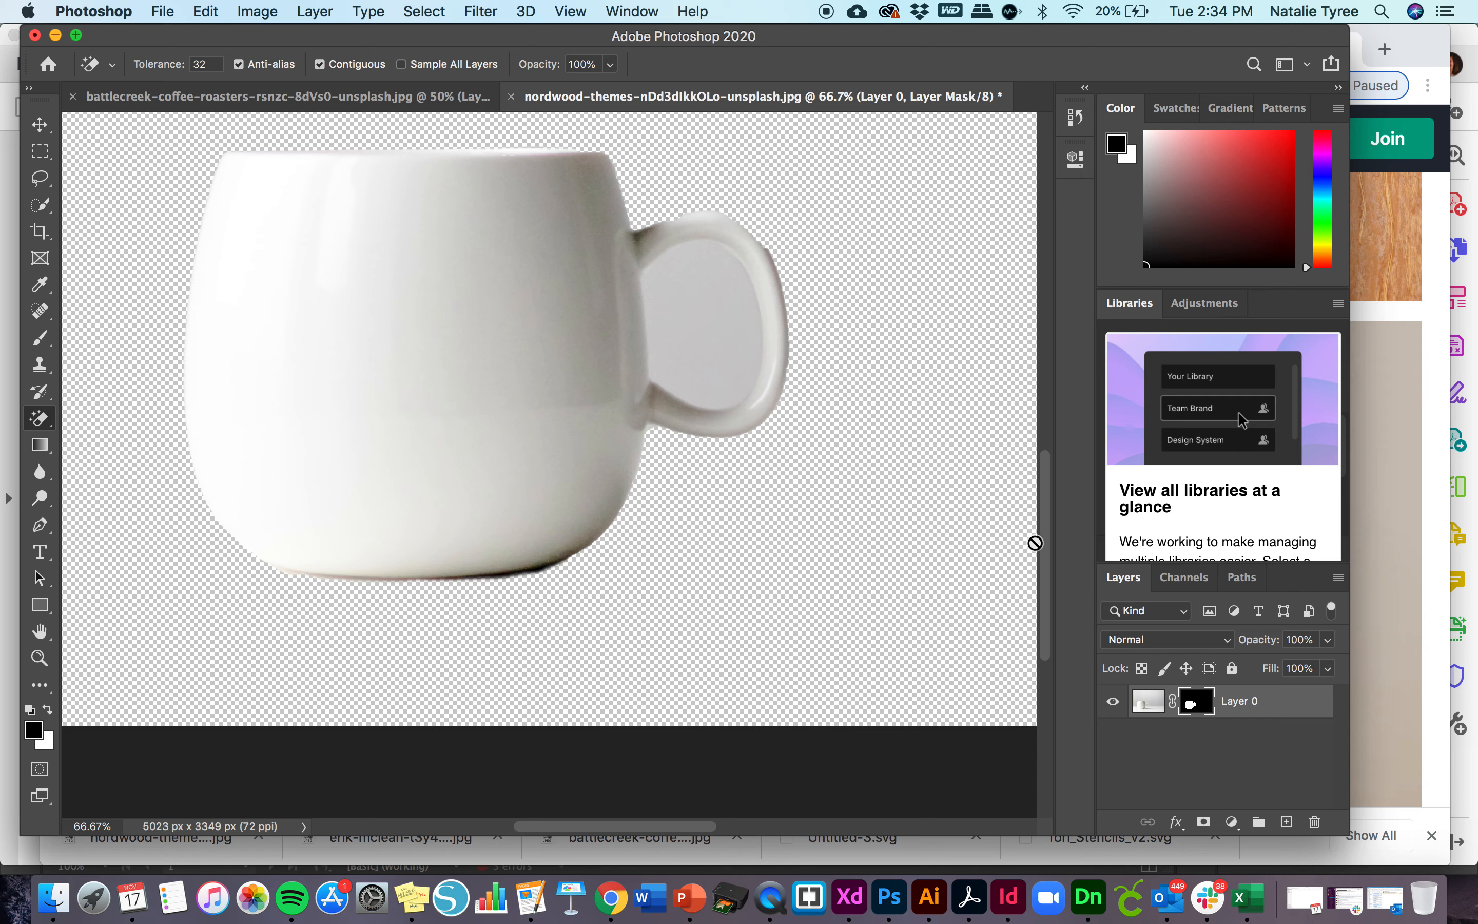
{"action": "left_click", "coordinate": [1147, 701]}
{"action": "left_click", "coordinate": [705, 312]}
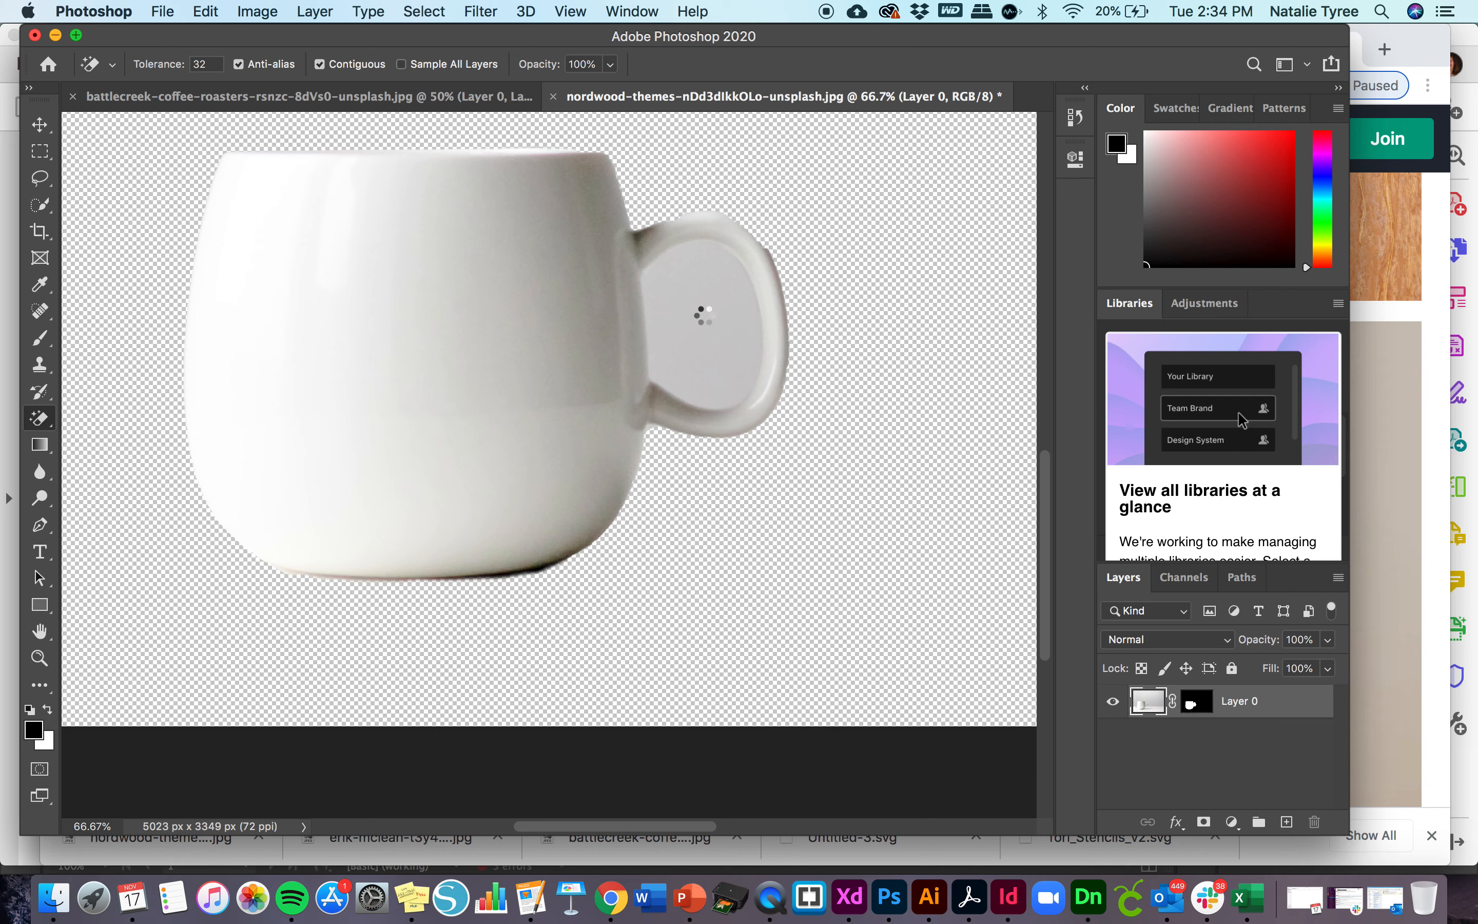
{"action": "key", "text": "super+z"}
- Try to quick-select the handle's opening on the layer image, subtract the handle parts from the selection, and drop it
{"action": "left_click_drag", "start_coordinate": [40, 204], "coordinate": [74, 222]}
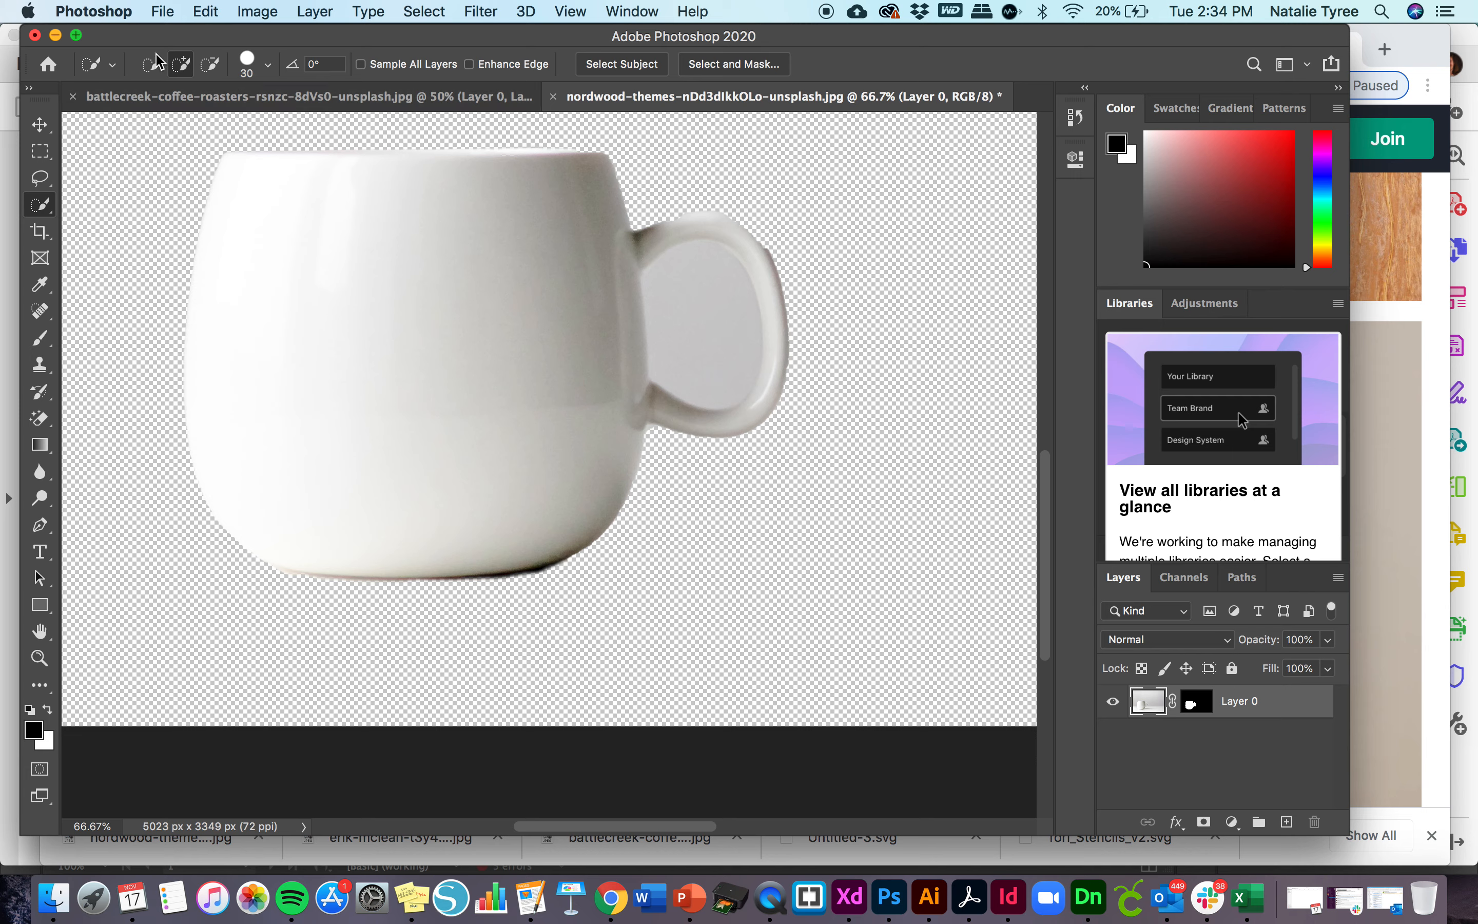
{"action": "left_click", "coordinate": [153, 64]}
{"action": "left_click_drag", "start_coordinate": [736, 330], "coordinate": [737, 301]}
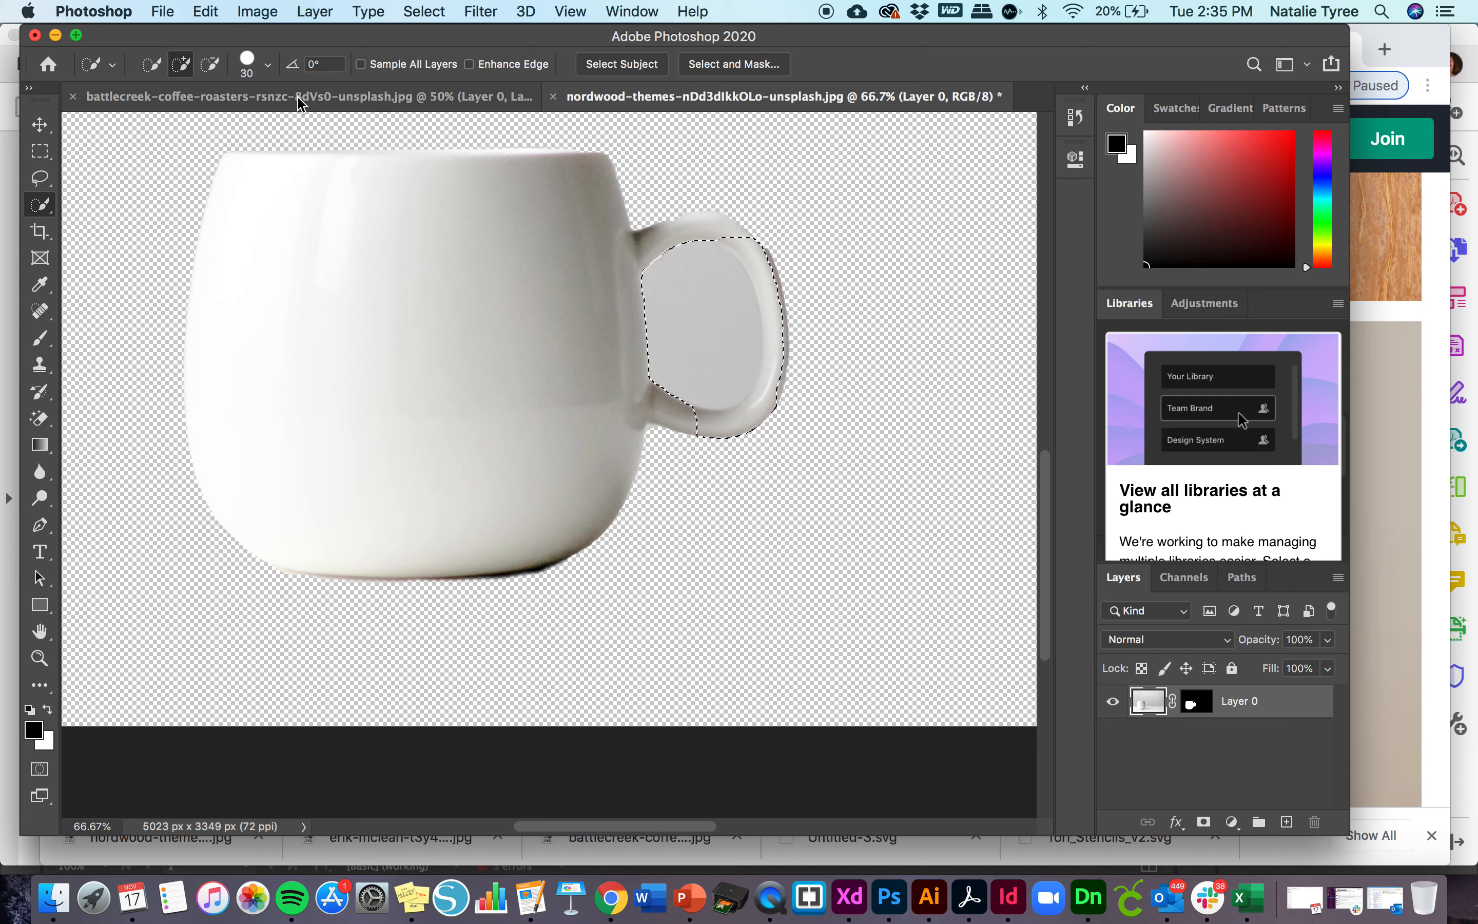
{"action": "left_click", "coordinate": [211, 64]}
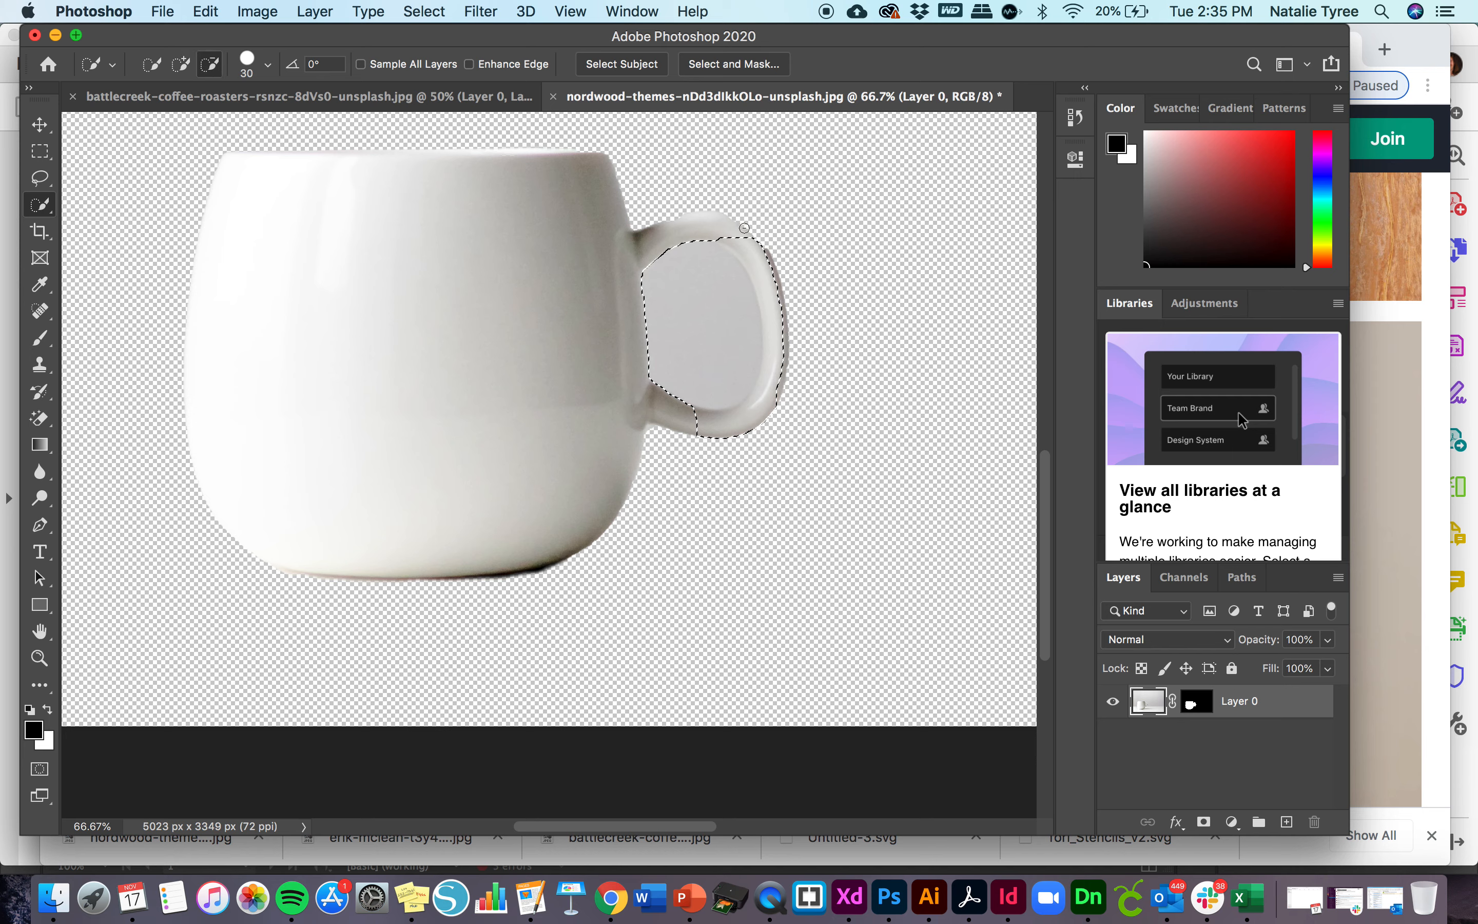
{"action": "left_click_drag", "start_coordinate": [755, 239], "coordinate": [776, 274]}
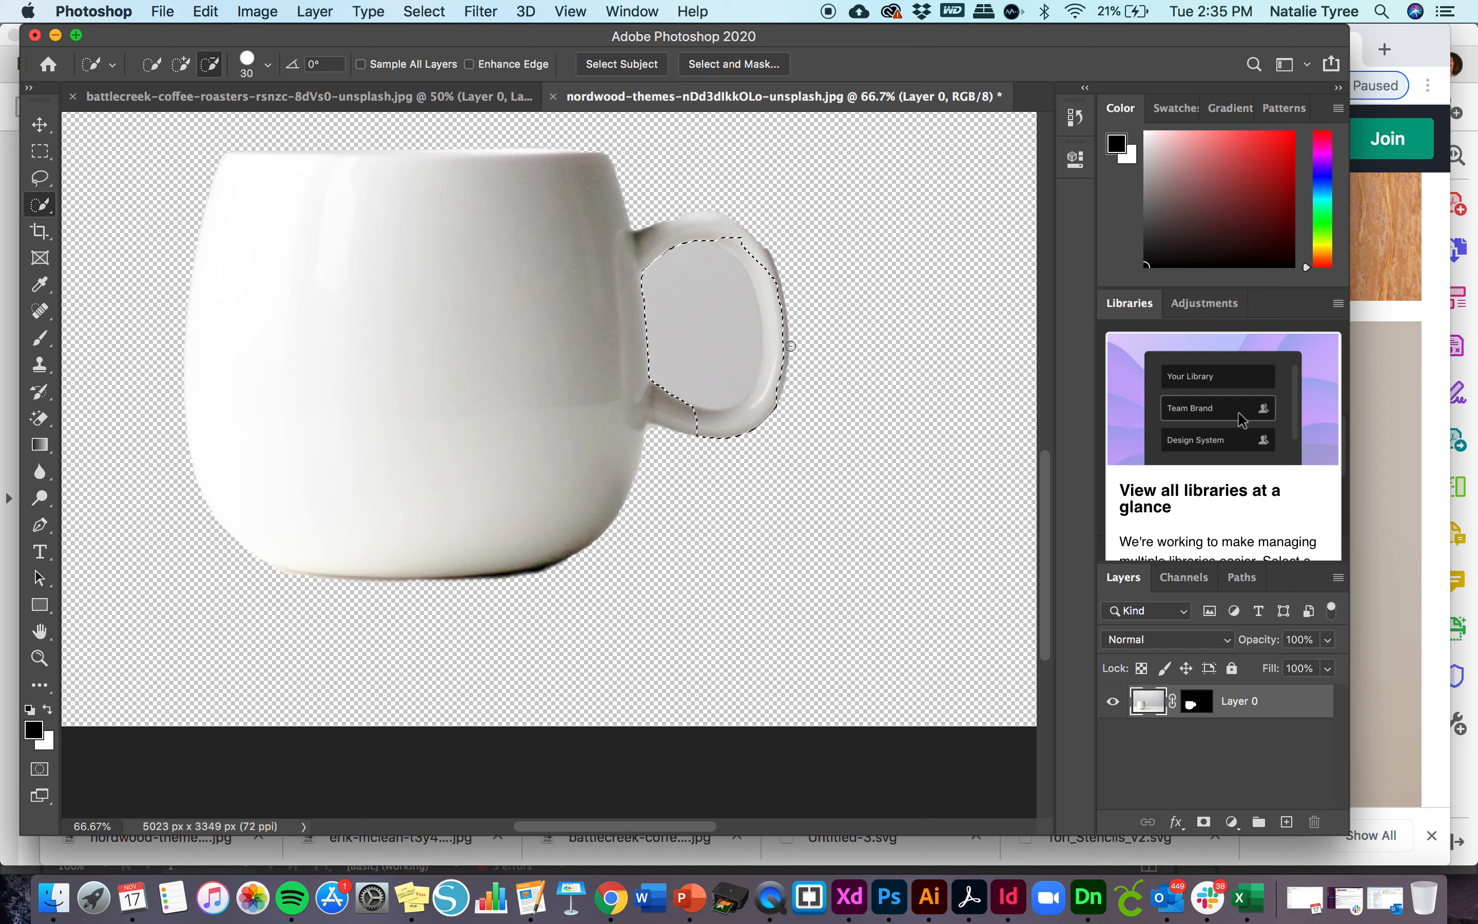
{"action": "mouse_move", "coordinate": [701, 429]}
{"action": "left_mouse_down"}
{"action": "mouse_move", "coordinate": [726, 435]}
{"action": "mouse_move", "coordinate": [785, 386]}
{"action": "mouse_move", "coordinate": [790, 405]}
{"action": "mouse_move", "coordinate": [733, 433]}
{"action": "mouse_move", "coordinate": [773, 412]}
{"action": "mouse_move", "coordinate": [671, 395]}
{"action": "mouse_move", "coordinate": [651, 374]}
{"action": "left_mouse_up"}
{"action": "left_click", "coordinate": [39, 126]}
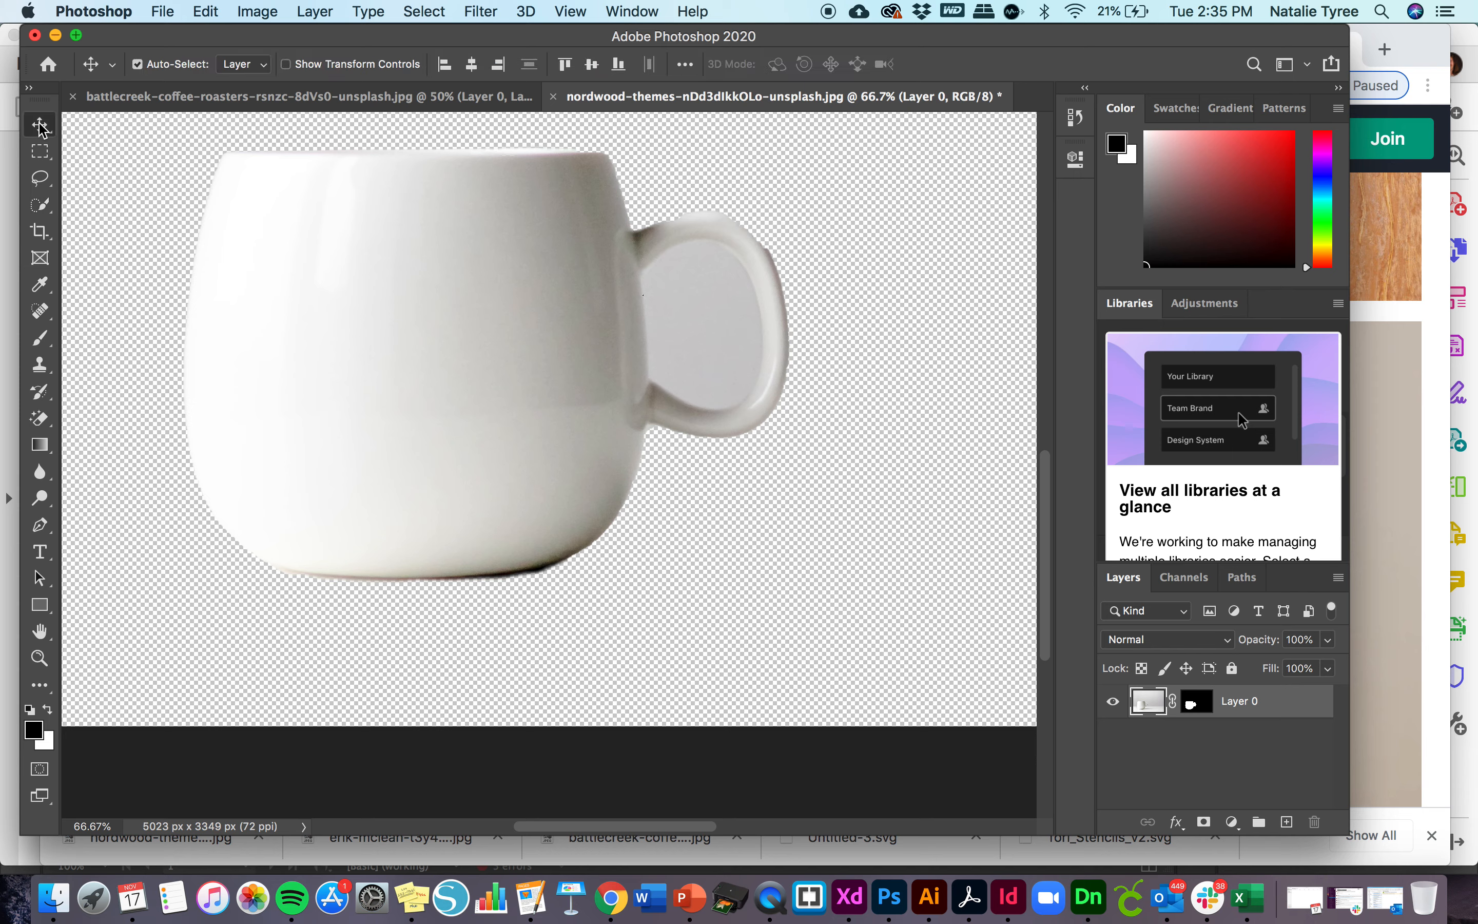
- Delete an elliptical area of background inside the mug handle's opening with the Elliptical Marquee tool, and deselect
{"action": "left_click", "coordinate": [39, 151]}
{"action": "left_click", "coordinate": [88, 170]}
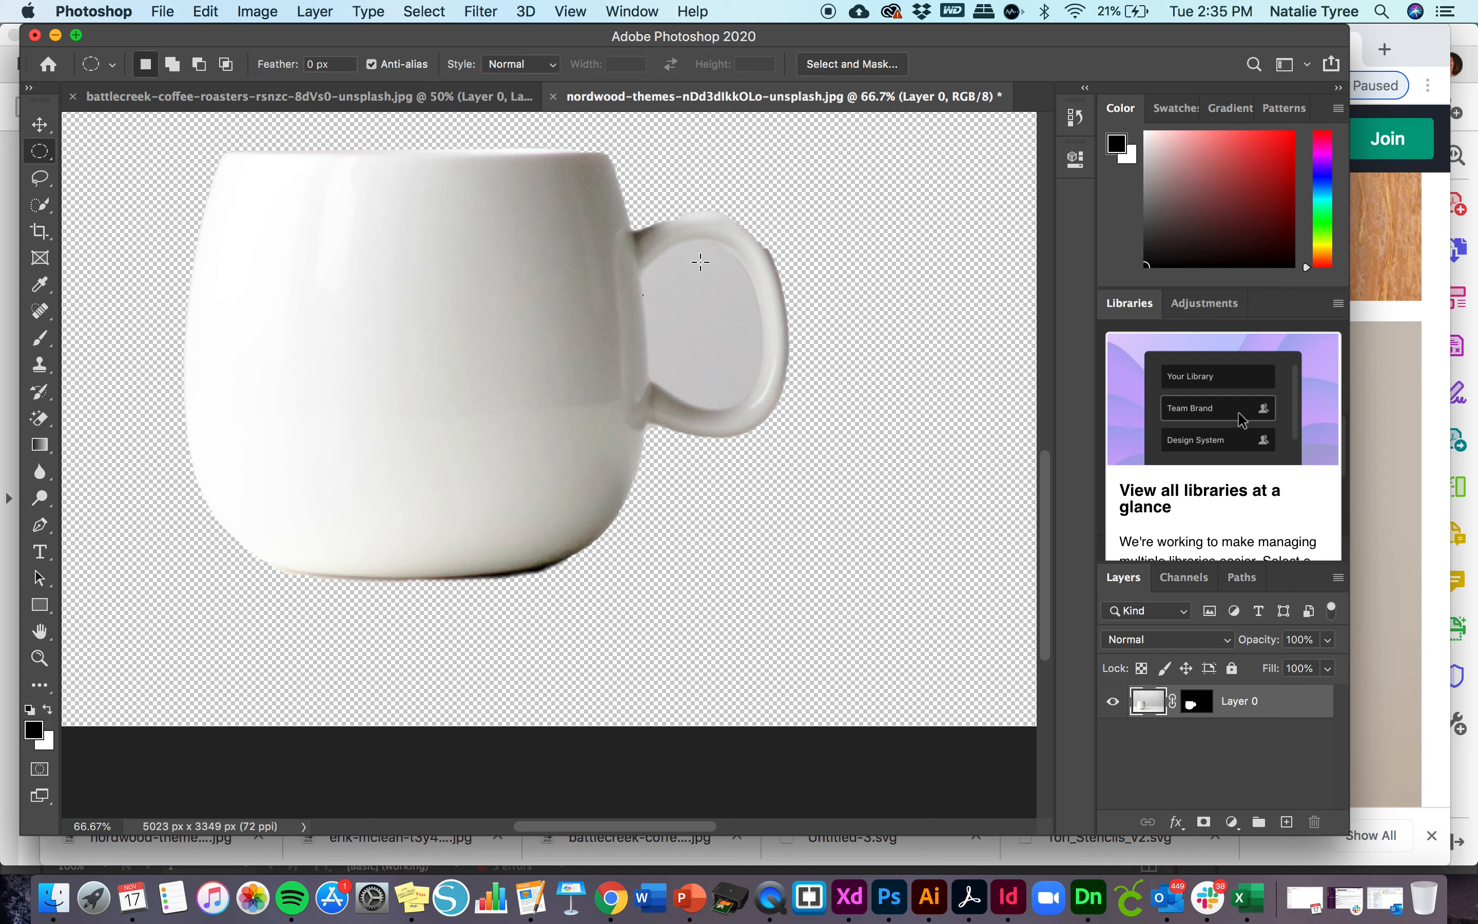
{"action": "left_click_drag", "start_coordinate": [656, 267], "coordinate": [758, 394]}
{"action": "key", "text": "Delete"}
{"action": "key", "text": "super+d"}
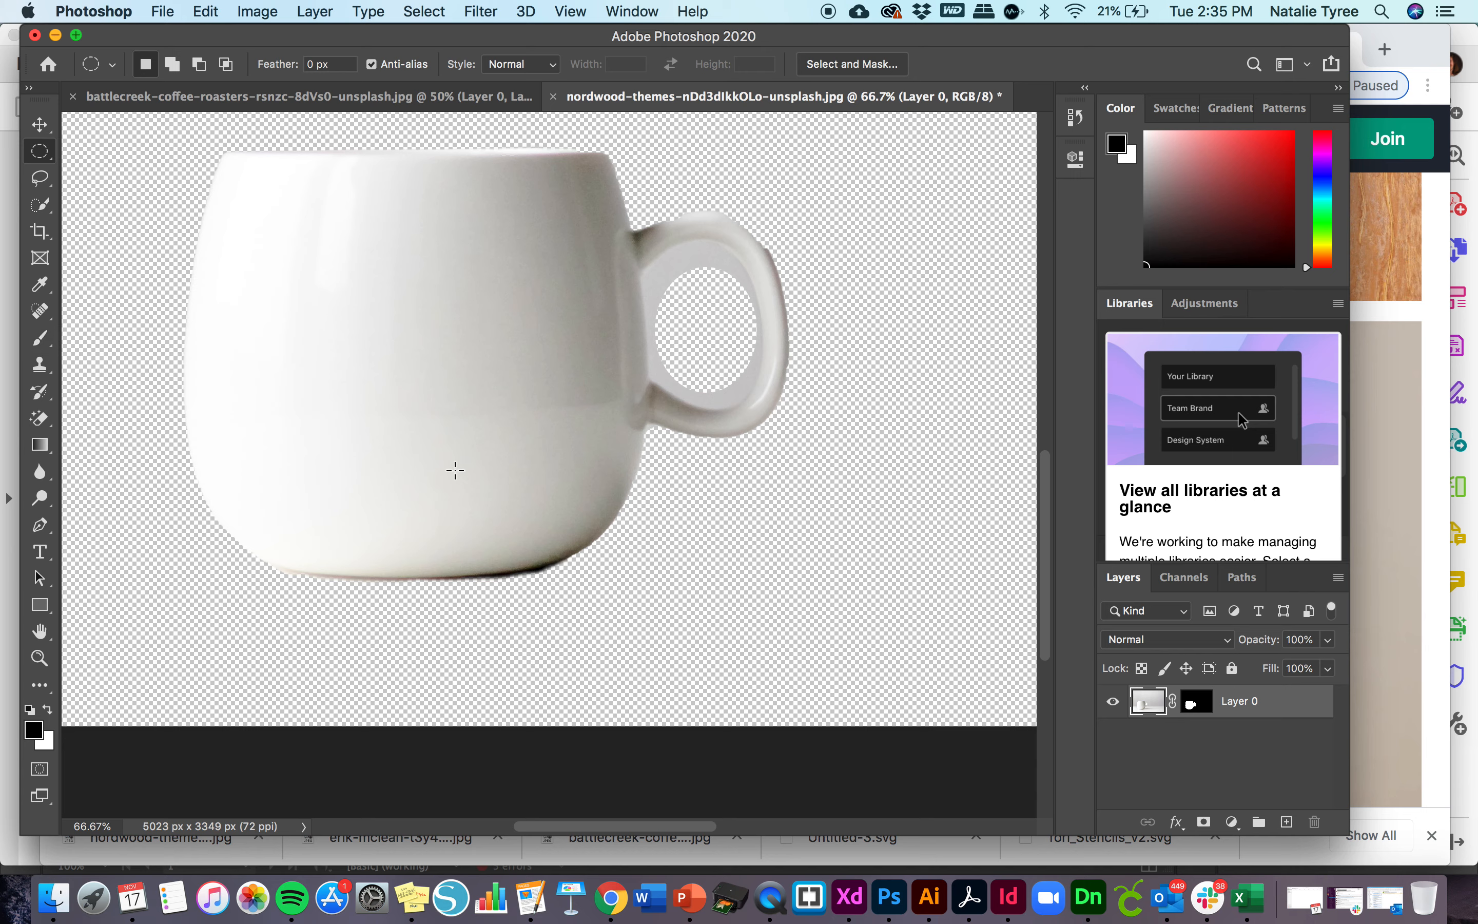
- Paint black on the layer mask with the size 25 brush to hide the grey background left inside the handle
{"action": "left_click", "coordinate": [1198, 708]}
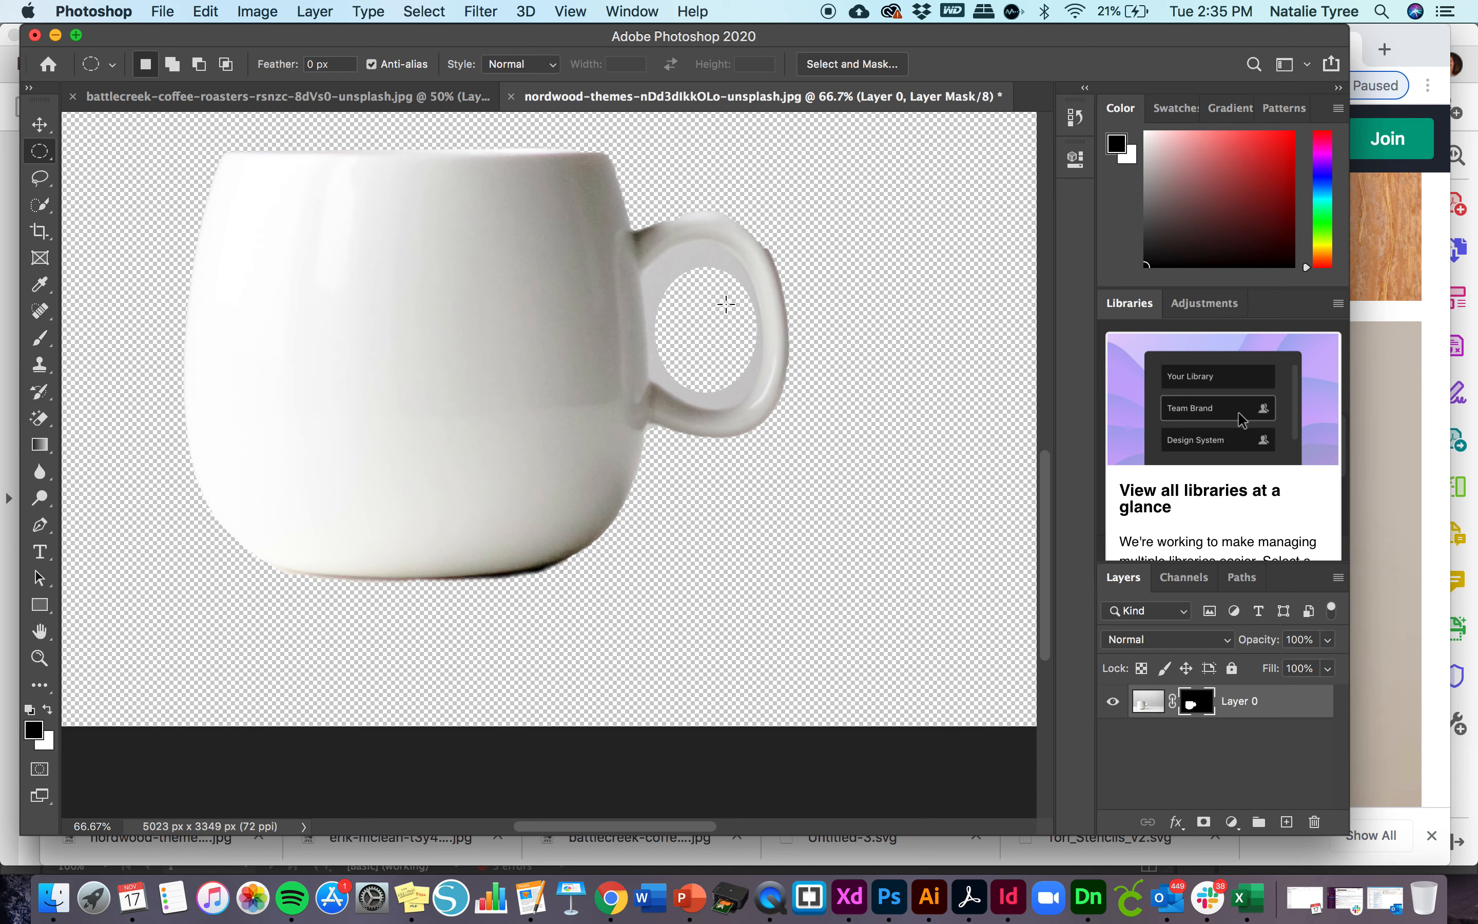
{"action": "left_click", "coordinate": [41, 338]}
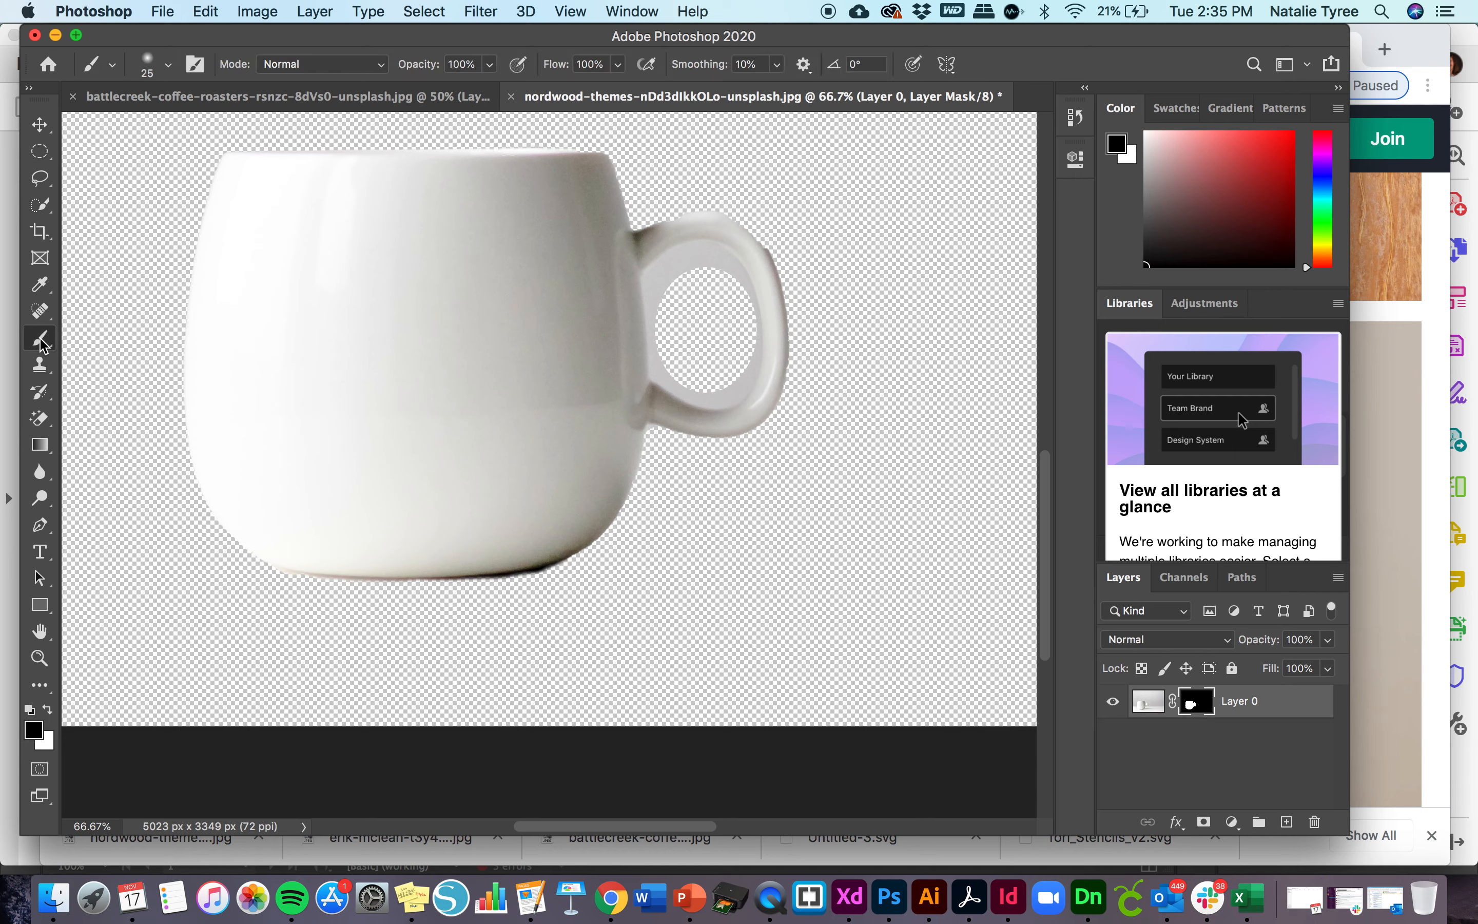
{"action": "mouse_move", "coordinate": [740, 280]}
{"action": "left_mouse_down"}
{"action": "mouse_move", "coordinate": [715, 260]}
{"action": "mouse_move", "coordinate": [665, 284]}
{"action": "left_mouse_up"}
{"action": "left_click_drag", "start_coordinate": [656, 340], "coordinate": [657, 297]}
{"action": "mouse_move", "coordinate": [733, 392]}
{"action": "left_mouse_down"}
{"action": "mouse_move", "coordinate": [749, 370]}
{"action": "mouse_move", "coordinate": [732, 389]}
{"action": "left_mouse_up"}
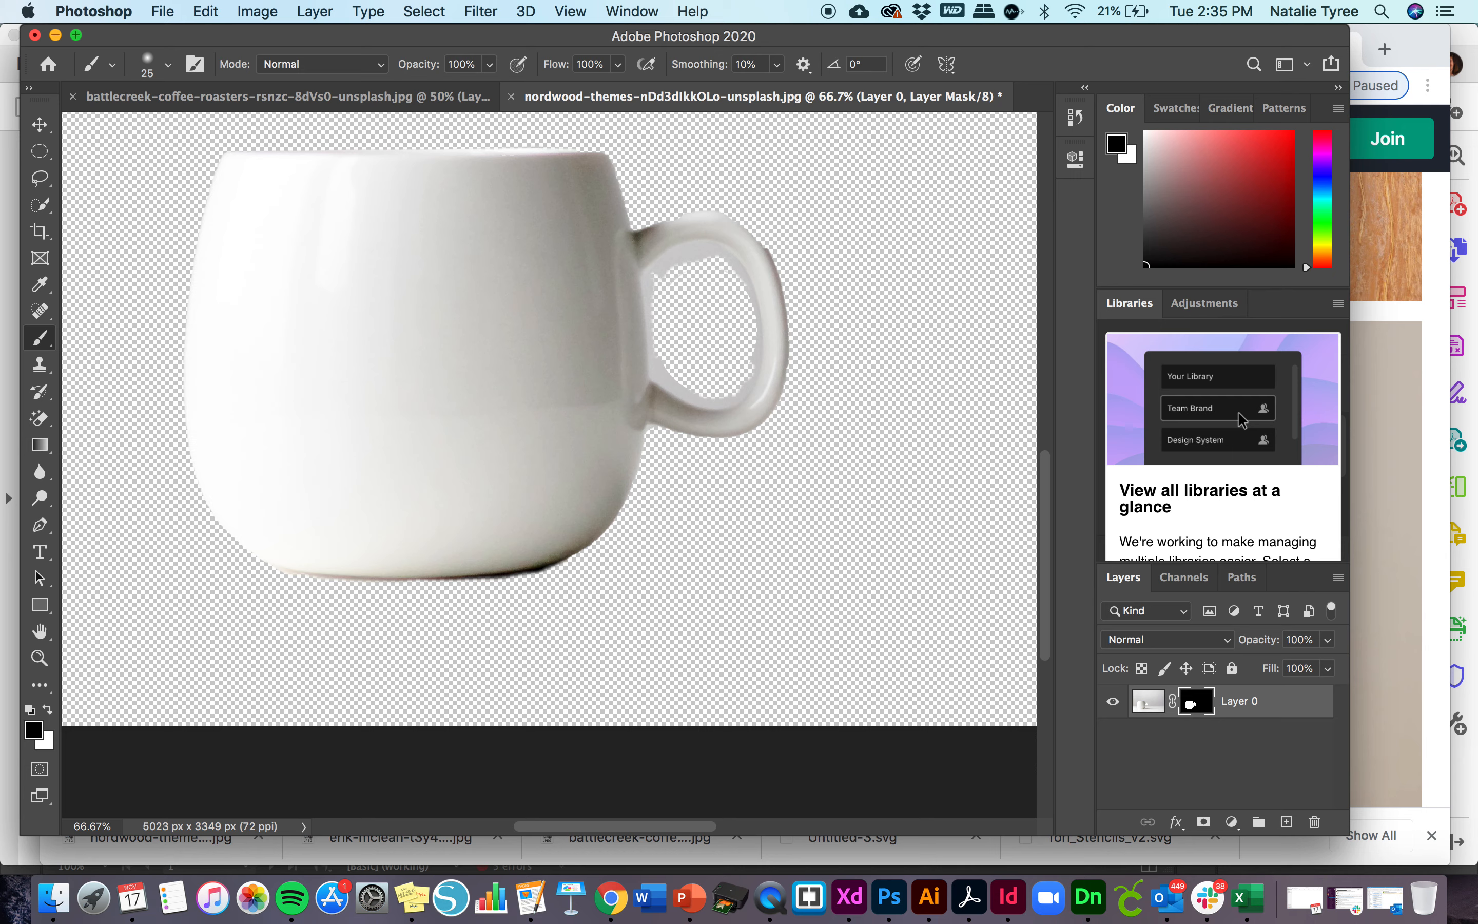
{"action": "left_click_drag", "start_coordinate": [691, 258], "coordinate": [653, 271]}
{"action": "left_click_drag", "start_coordinate": [750, 374], "coordinate": [749, 396]}
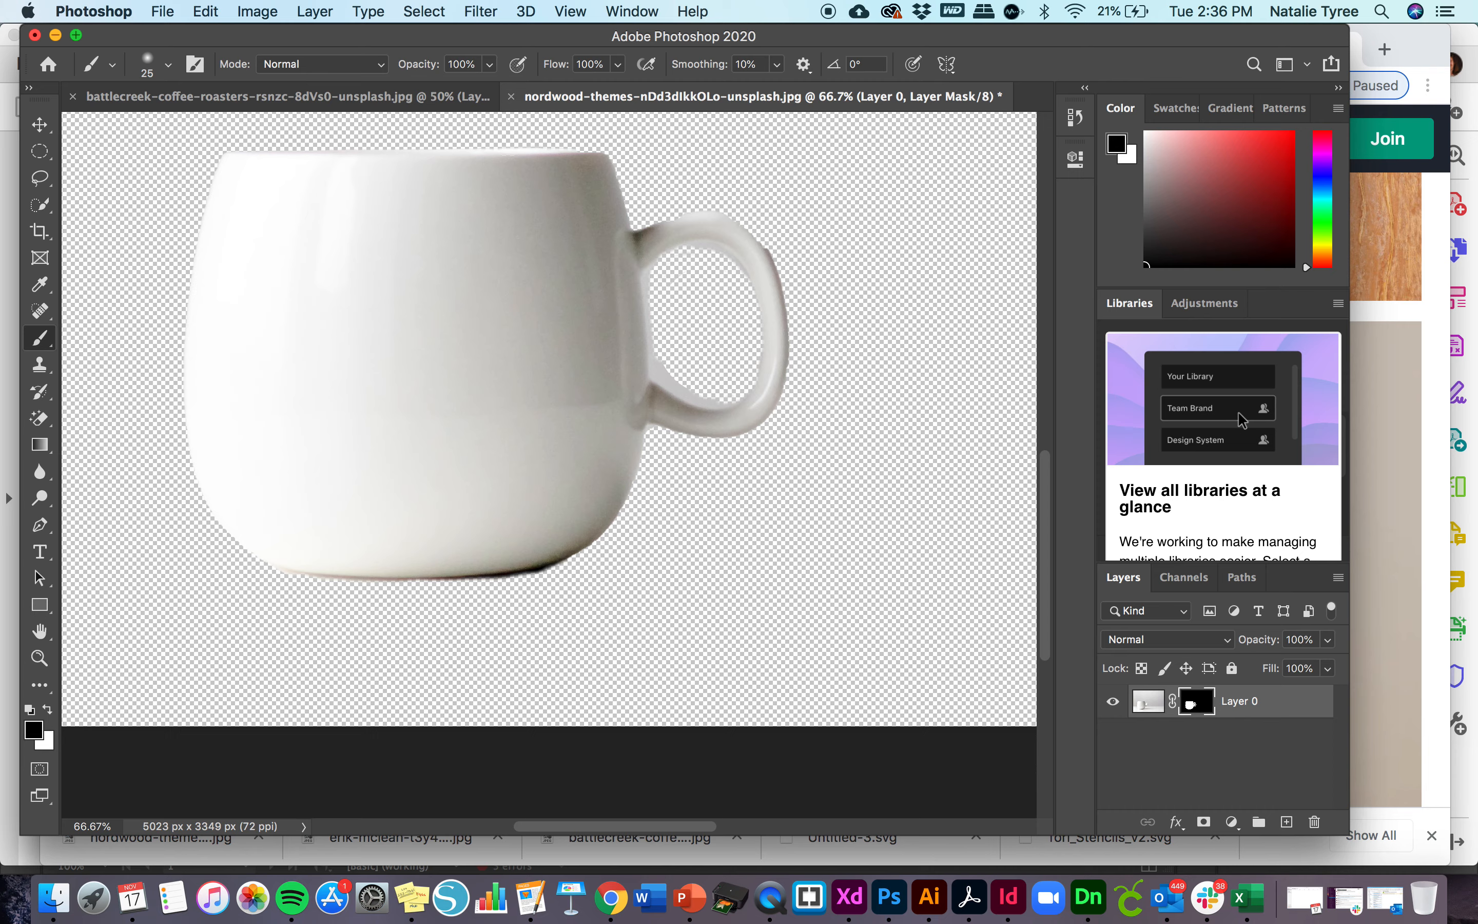
- At 200% zoom, paint black on the mask along the handle's inner edge and over the stray marks in its opening
{"action": "key", "text": "super+equal"}
{"action": "key", "text": "super+equal"}
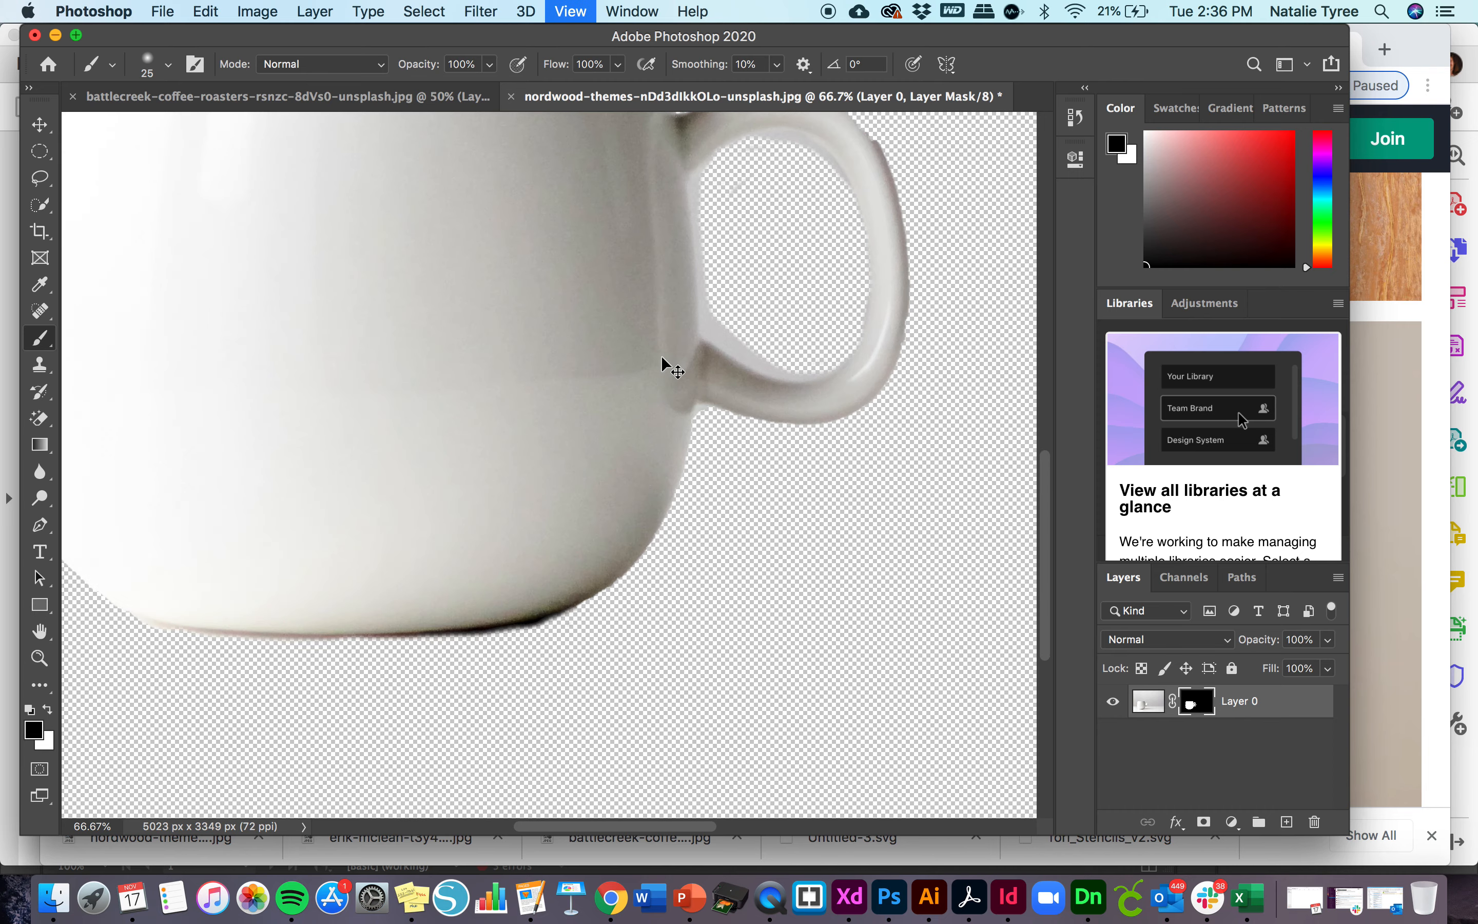
{"action": "scroll", "coordinate": [926, 372], "scroll_direction": "right", "scroll_amount": 5}
{"action": "scroll", "coordinate": [926, 372], "scroll_direction": "left", "scroll_amount": 3}
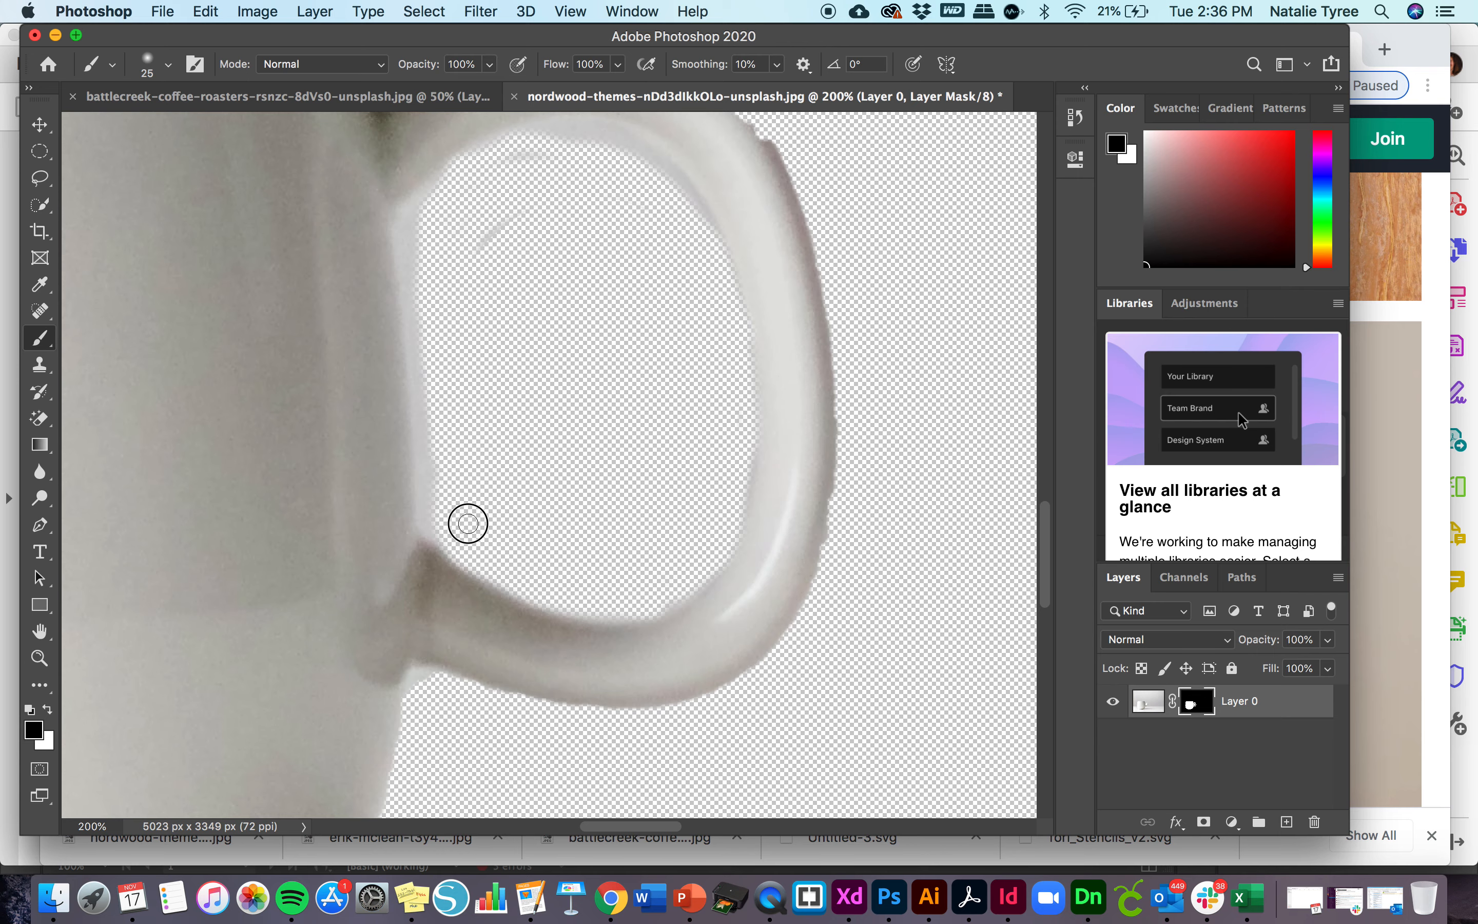
{"action": "scroll", "coordinate": [563, 427], "scroll_direction": "up", "scroll_amount": 2}
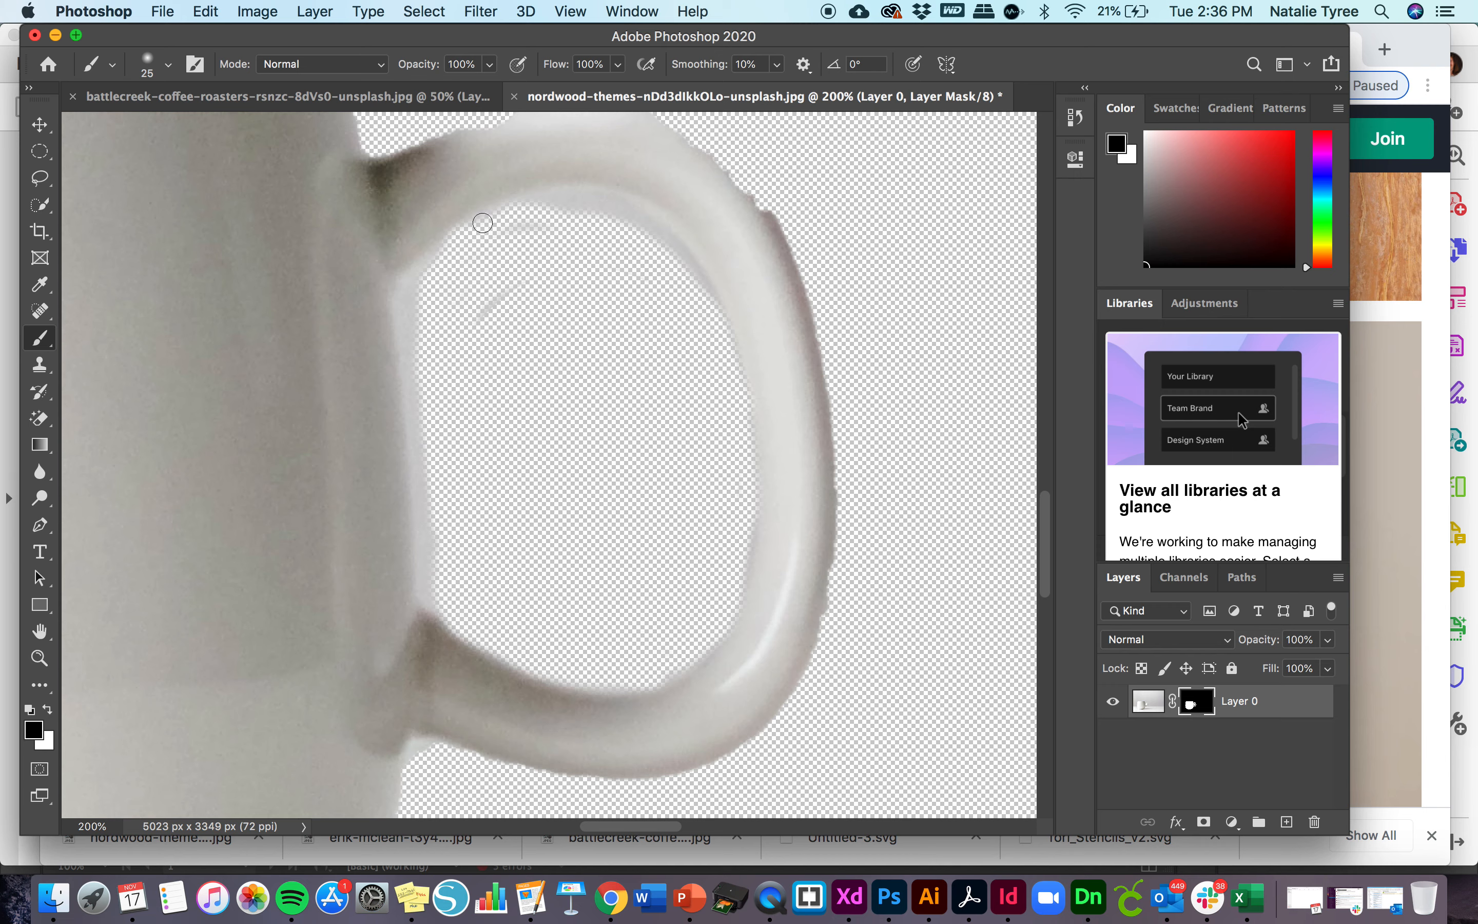
{"action": "mouse_move", "coordinate": [483, 223]}
{"action": "left_mouse_down"}
{"action": "mouse_move", "coordinate": [601, 204]}
{"action": "mouse_move", "coordinate": [665, 252]}
{"action": "mouse_move", "coordinate": [656, 241]}
{"action": "mouse_move", "coordinate": [700, 283]}
{"action": "mouse_move", "coordinate": [732, 408]}
{"action": "left_mouse_up"}
{"action": "mouse_move", "coordinate": [742, 513]}
{"action": "left_mouse_down"}
{"action": "mouse_move", "coordinate": [746, 499]}
{"action": "mouse_move", "coordinate": [719, 617]}
{"action": "left_mouse_up"}
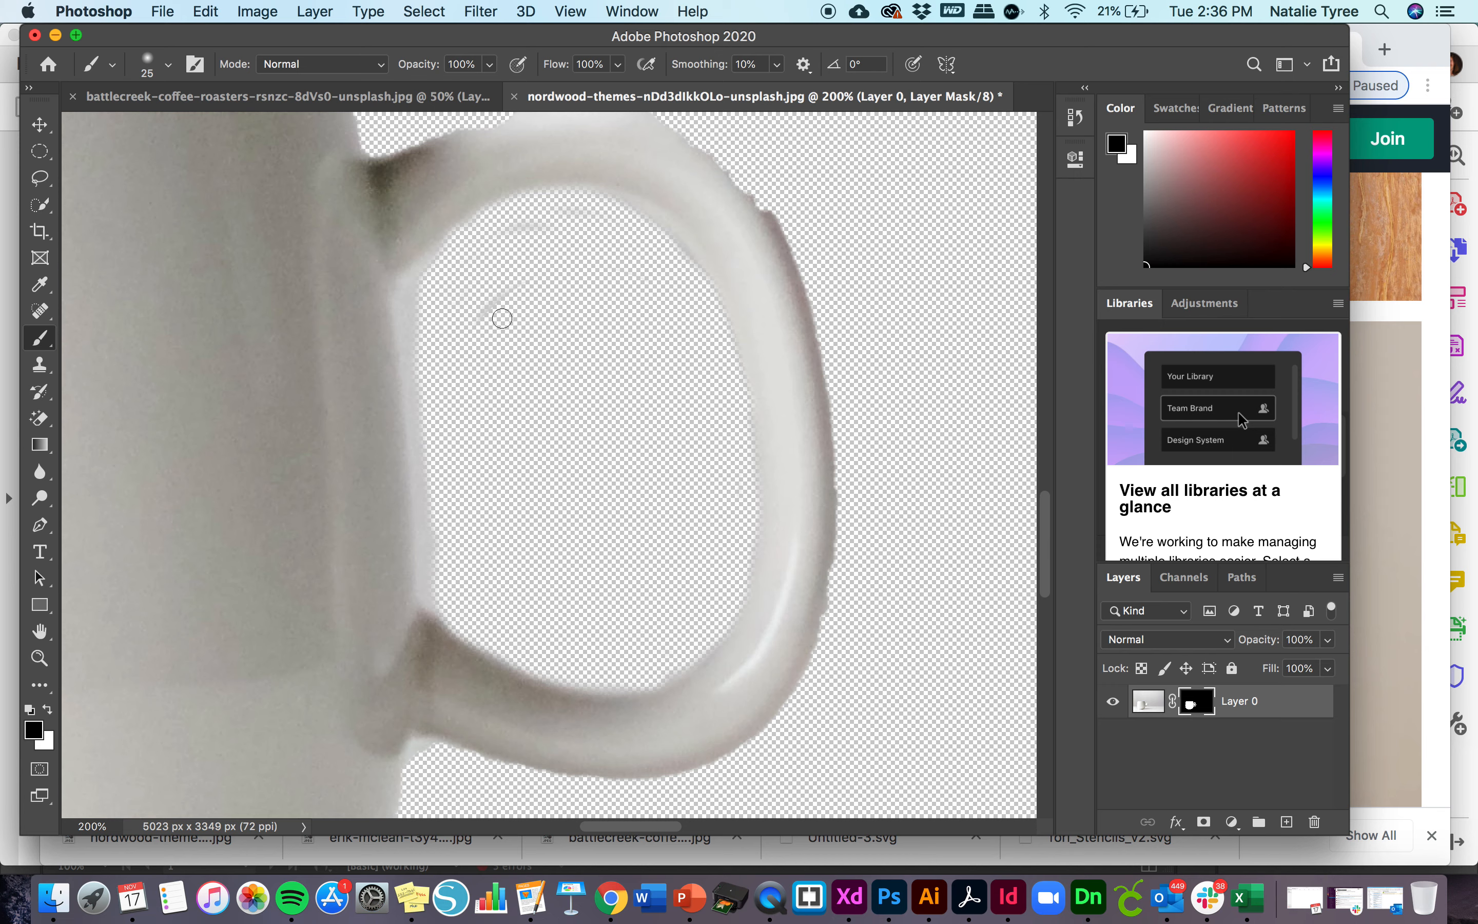
{"action": "mouse_move", "coordinate": [484, 322]}
{"action": "left_mouse_down"}
{"action": "mouse_move", "coordinate": [586, 232]}
{"action": "mouse_move", "coordinate": [548, 218]}
{"action": "mouse_move", "coordinate": [511, 235]}
{"action": "left_mouse_up"}
{"action": "key", "text": "super+minus"}
{"action": "key", "text": "super+minus"}
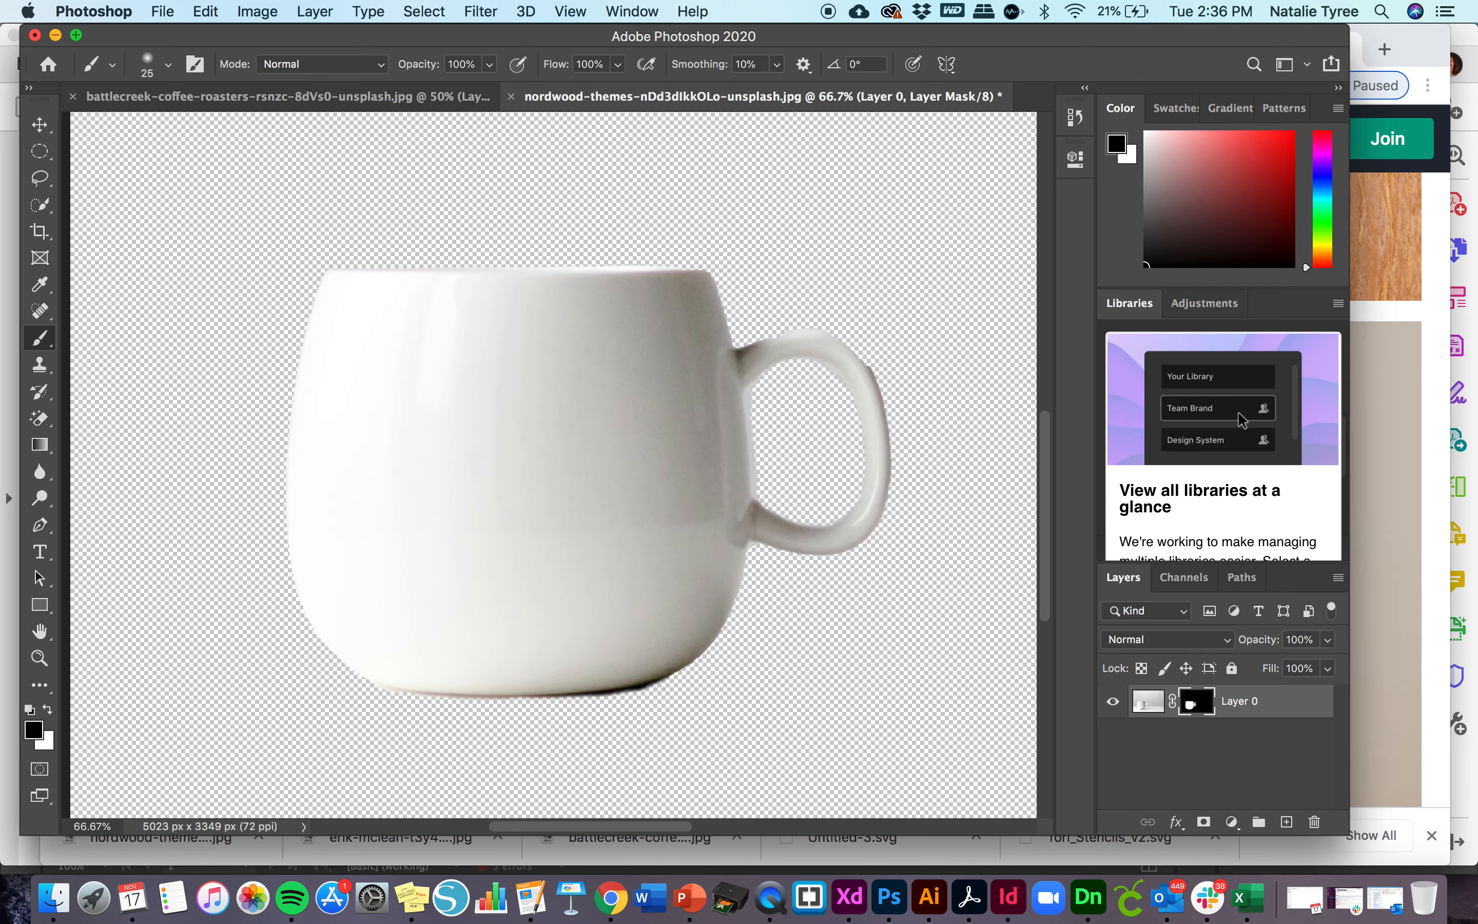
- At 200% zoom, paint white on the mask with the size 25 brush to restore the jagged outer edge of the mug handle
{"action": "key", "text": "super+plus"}
{"action": "key", "text": "super+plus"}
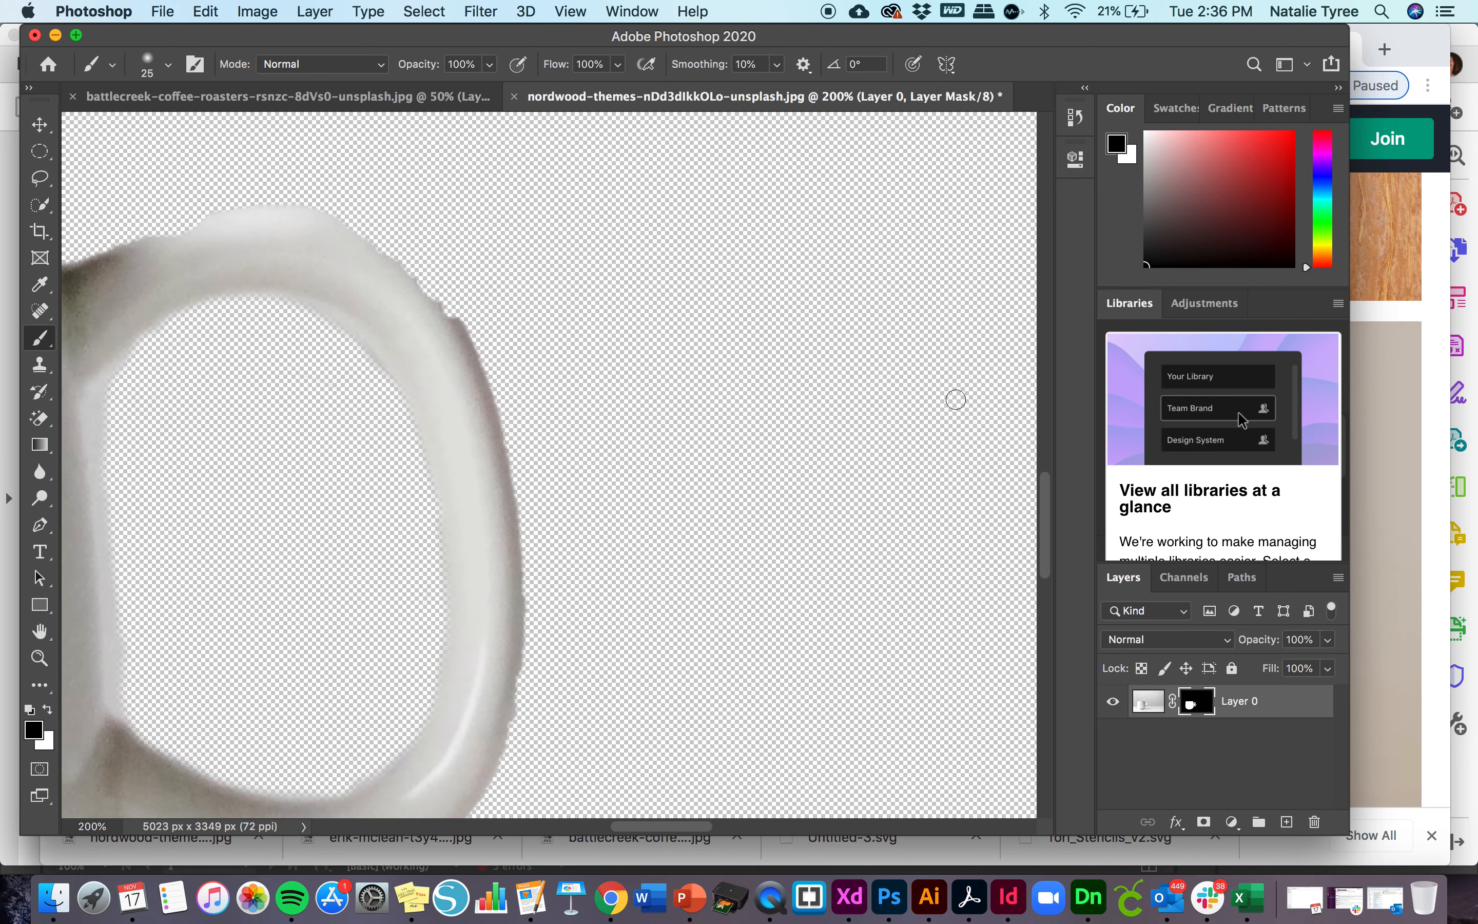
{"action": "scroll", "coordinate": [558, 446], "scroll_direction": "left", "scroll_amount": 6}
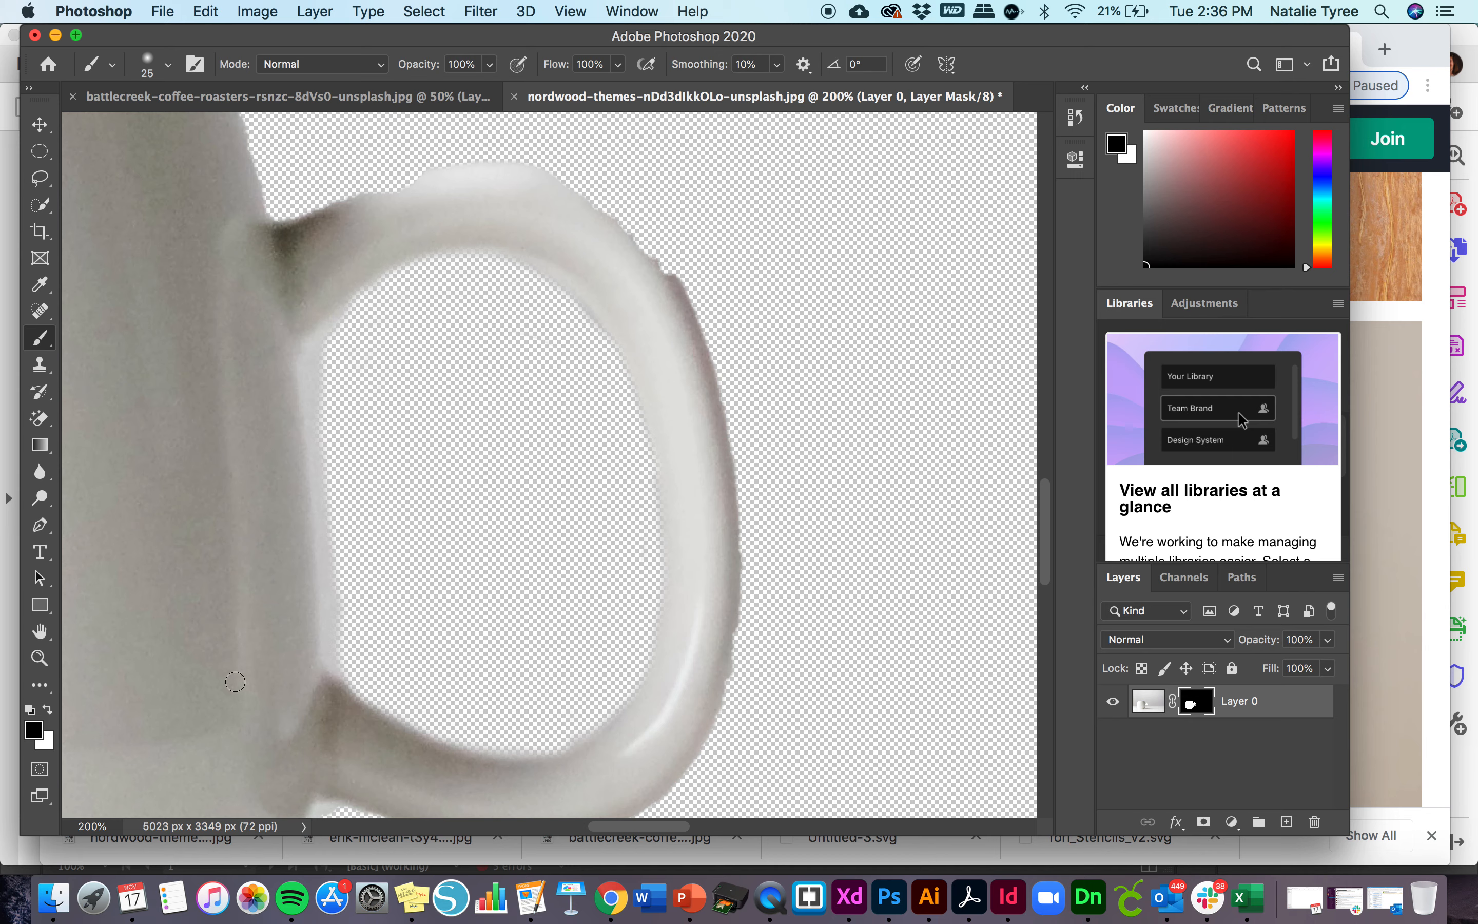
{"action": "left_click", "coordinate": [49, 710]}
{"action": "mouse_move", "coordinate": [677, 264]}
{"action": "left_mouse_down"}
{"action": "mouse_move", "coordinate": [543, 176]}
{"action": "mouse_move", "coordinate": [570, 183]}
{"action": "mouse_move", "coordinate": [606, 213]}
{"action": "mouse_move", "coordinate": [513, 166]}
{"action": "mouse_move", "coordinate": [341, 217]}
{"action": "left_mouse_up"}
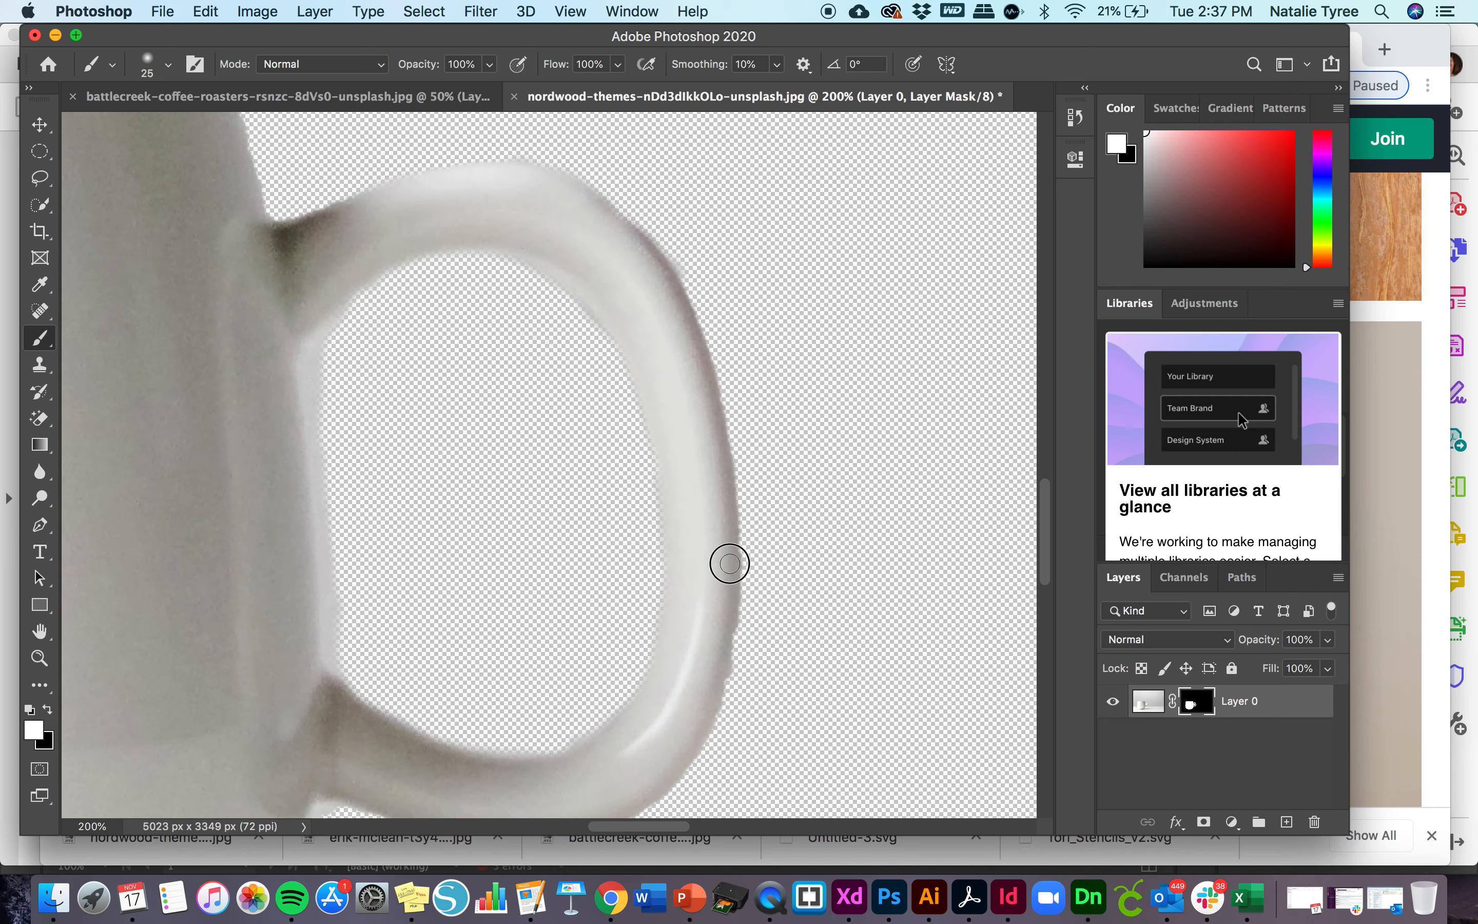
{"action": "mouse_move", "coordinate": [730, 561]}
{"action": "left_mouse_down"}
{"action": "mouse_move", "coordinate": [731, 644]}
{"action": "mouse_move", "coordinate": [693, 732]}
{"action": "left_mouse_up"}
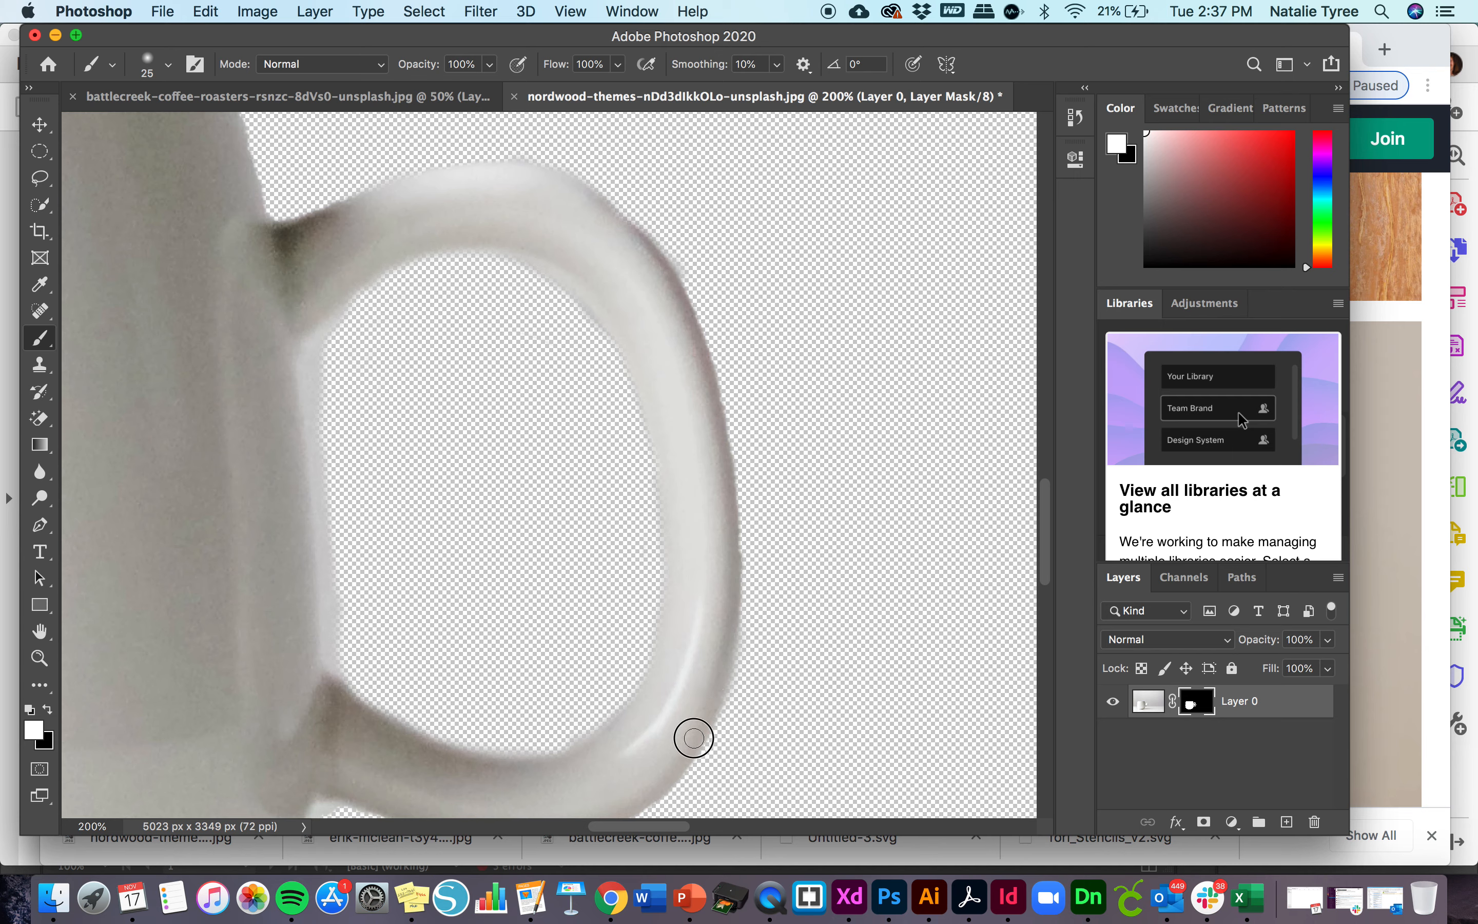
{"action": "mouse_move", "coordinate": [674, 297]}
{"action": "left_mouse_down"}
{"action": "mouse_move", "coordinate": [617, 221]}
{"action": "mouse_move", "coordinate": [528, 174]}
{"action": "mouse_move", "coordinate": [456, 169]}
{"action": "mouse_move", "coordinate": [333, 212]}
{"action": "mouse_move", "coordinate": [309, 237]}
{"action": "left_mouse_up"}
{"action": "key", "text": "super+minus"}
{"action": "key", "text": "super+minus"}
{"action": "key", "text": "super+minus"}
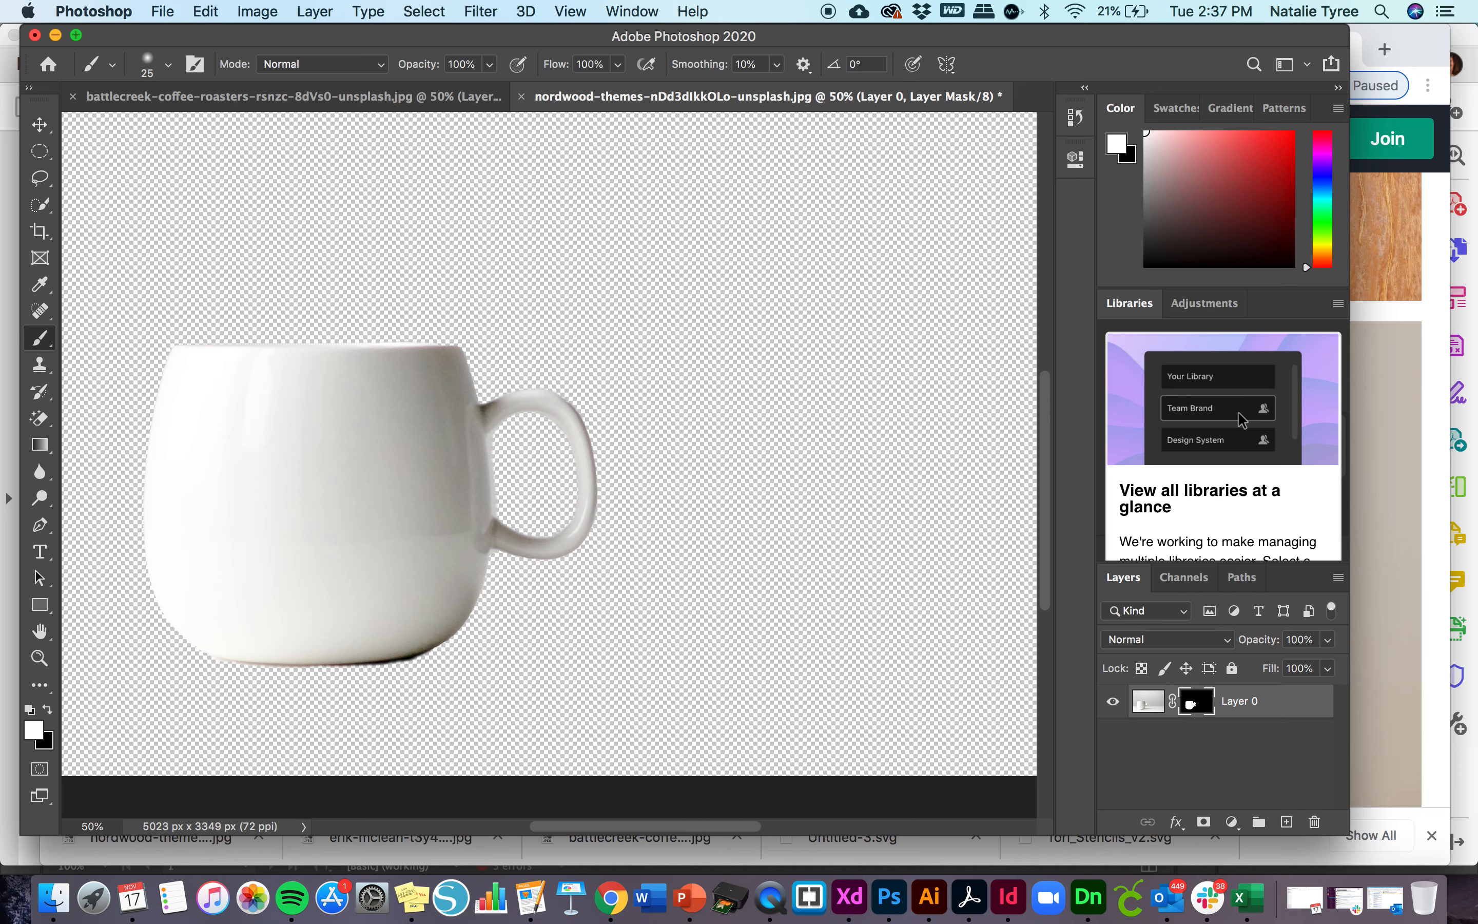
{"action": "scroll", "coordinate": [427, 500], "scroll_direction": "left", "scroll_amount": 5}
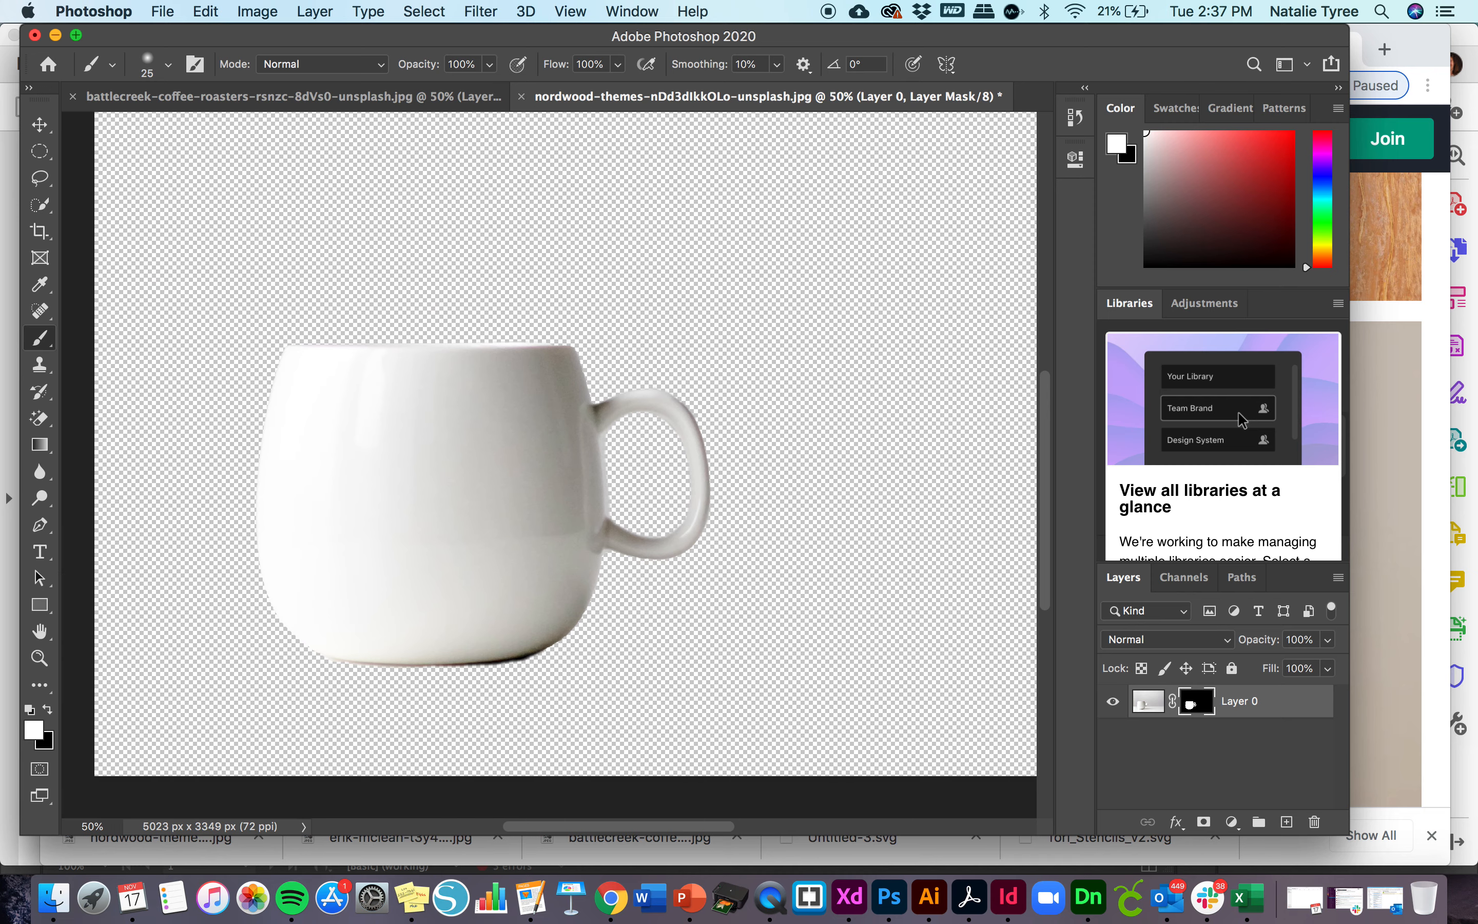
- Activate the Move tool and review the masked coffee bag and mug documents, ending on the coffee bag
{"action": "left_click", "coordinate": [39, 125]}
{"action": "left_click", "coordinate": [435, 103]}
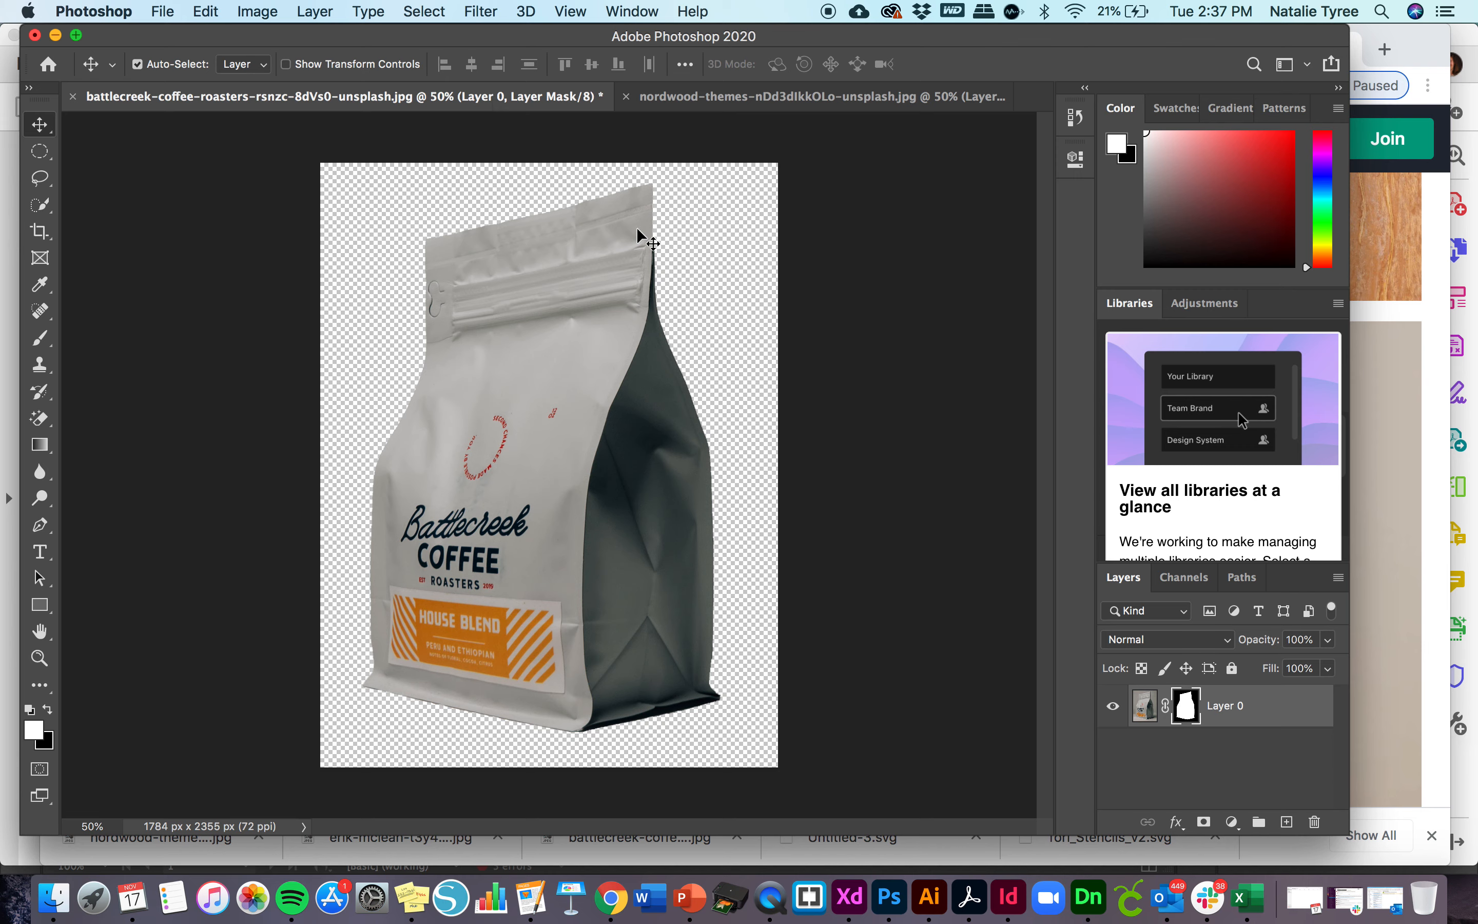
{"action": "left_click", "coordinate": [704, 103]}
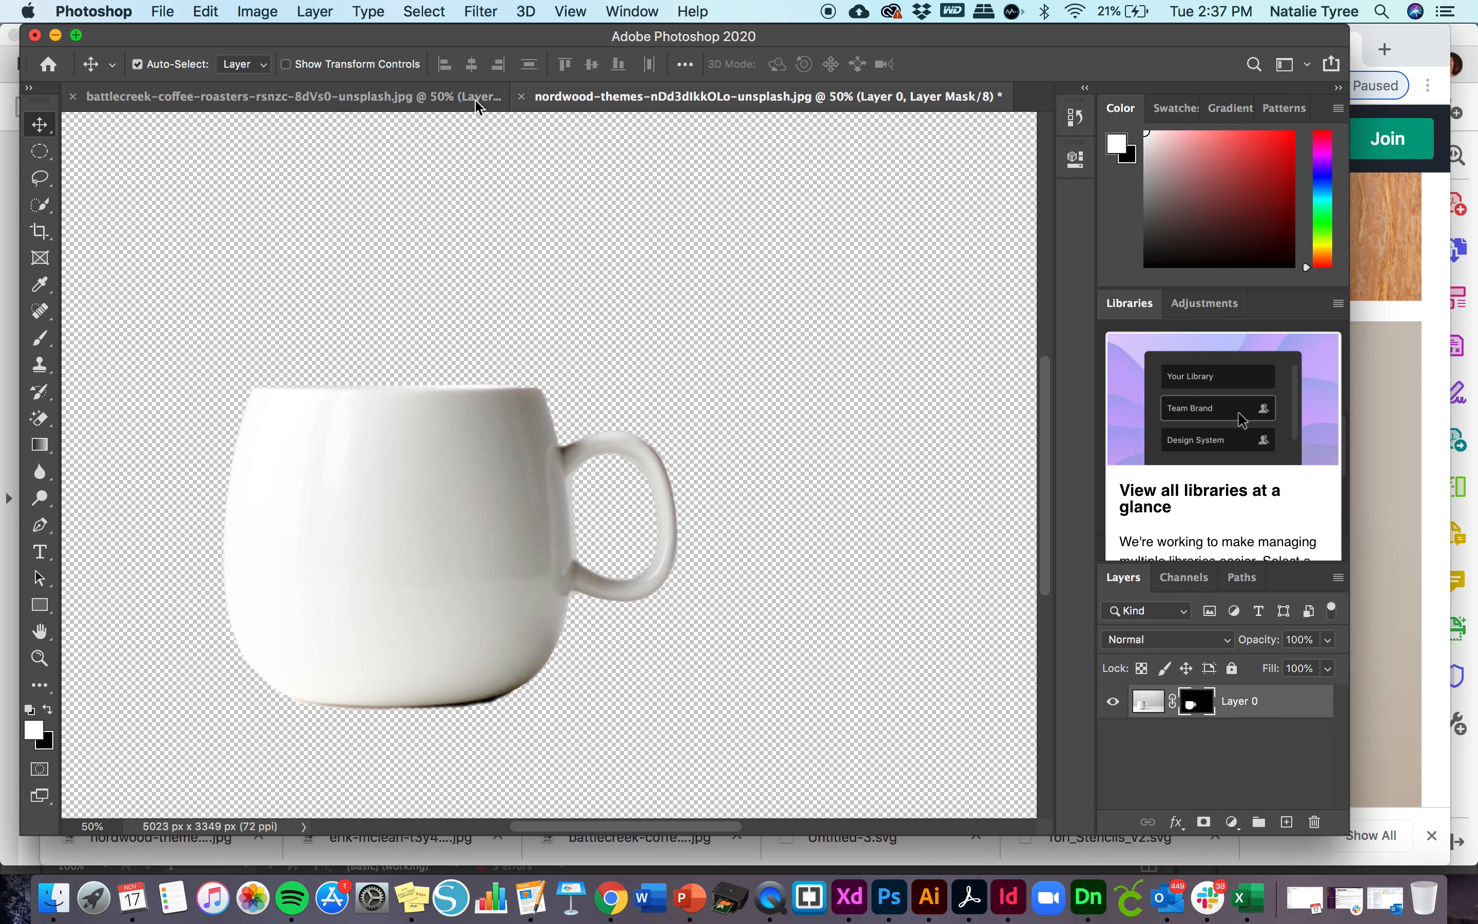
{"action": "left_click", "coordinate": [434, 103]}
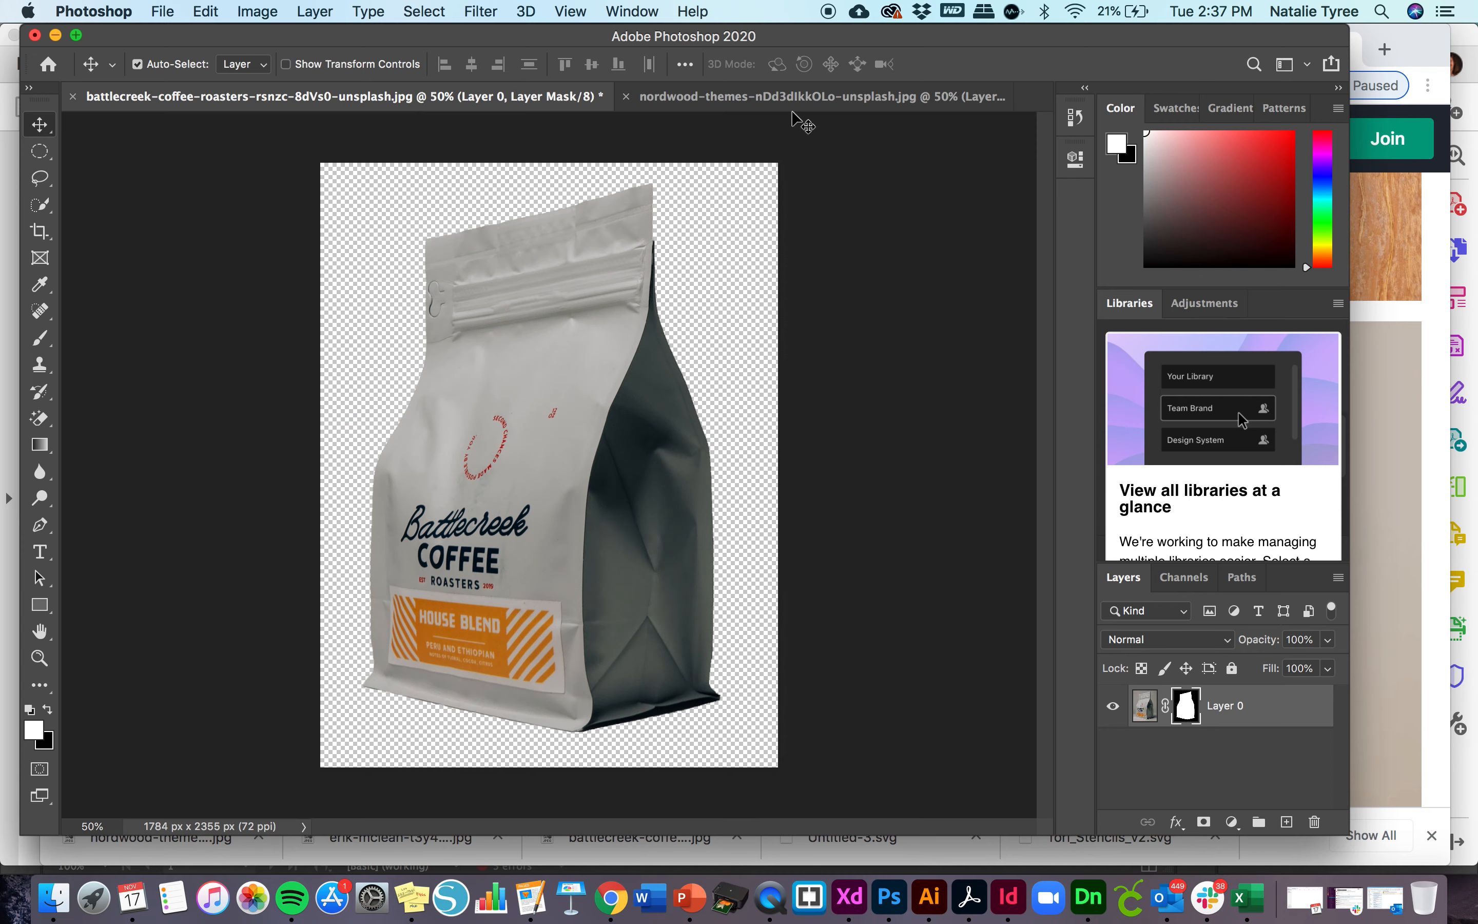